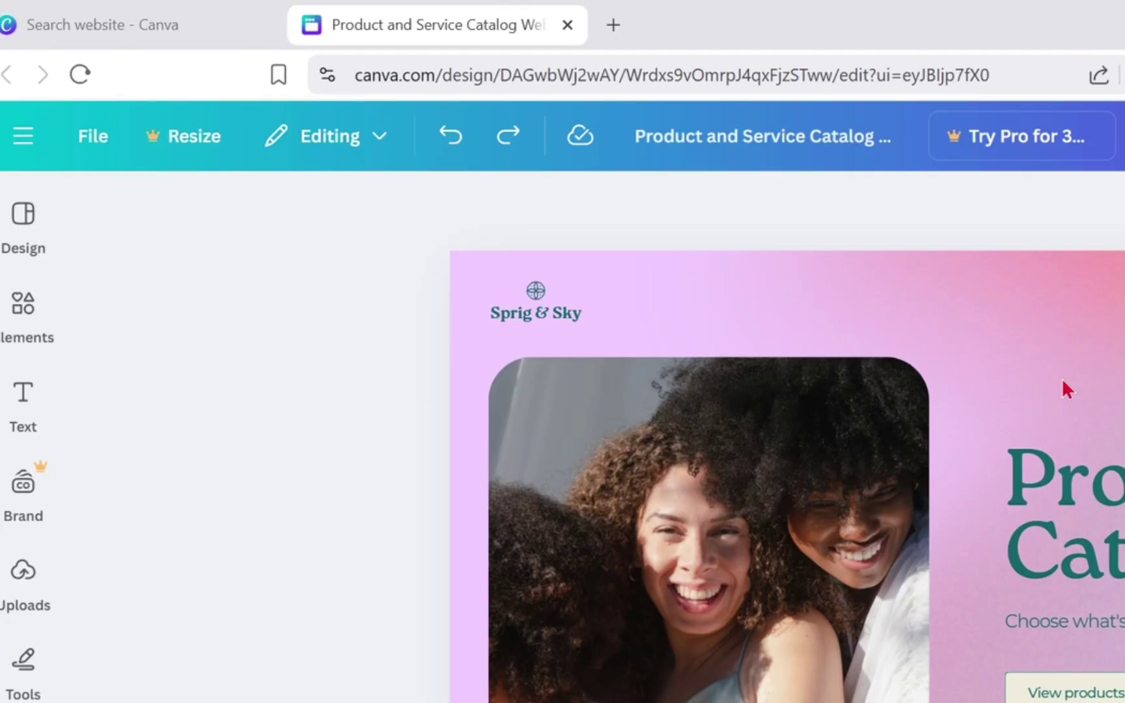
- Switch back to the browser tab with the 'website' template search results
click(168, 13)
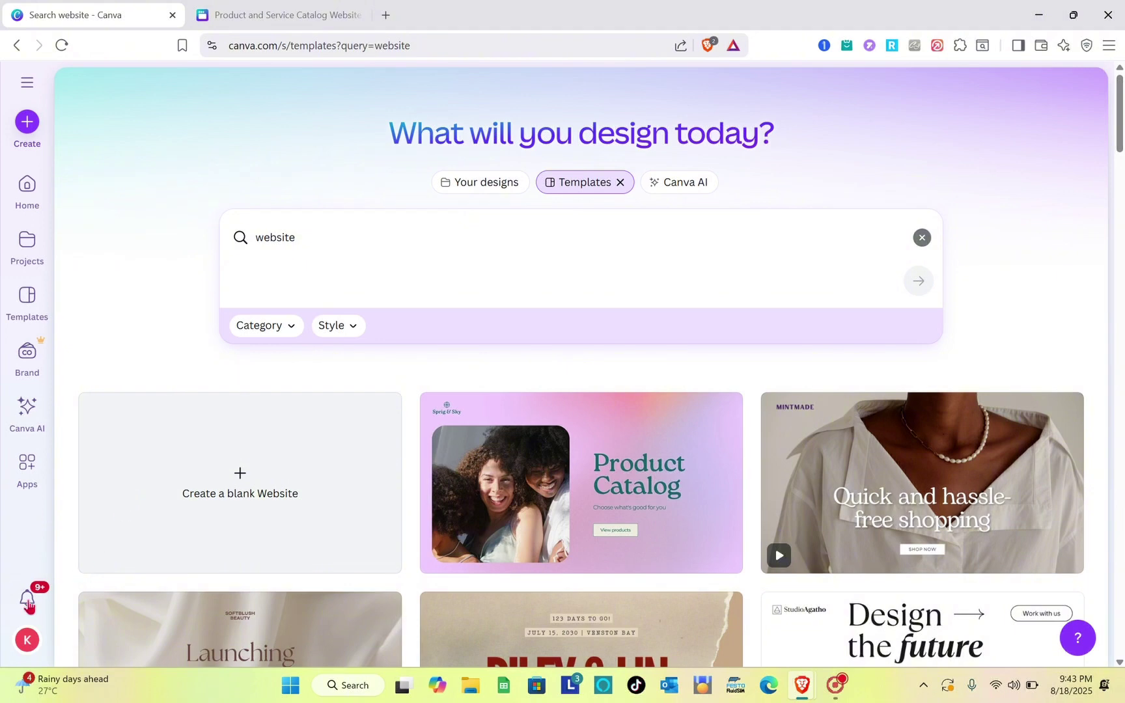
click(28, 642)
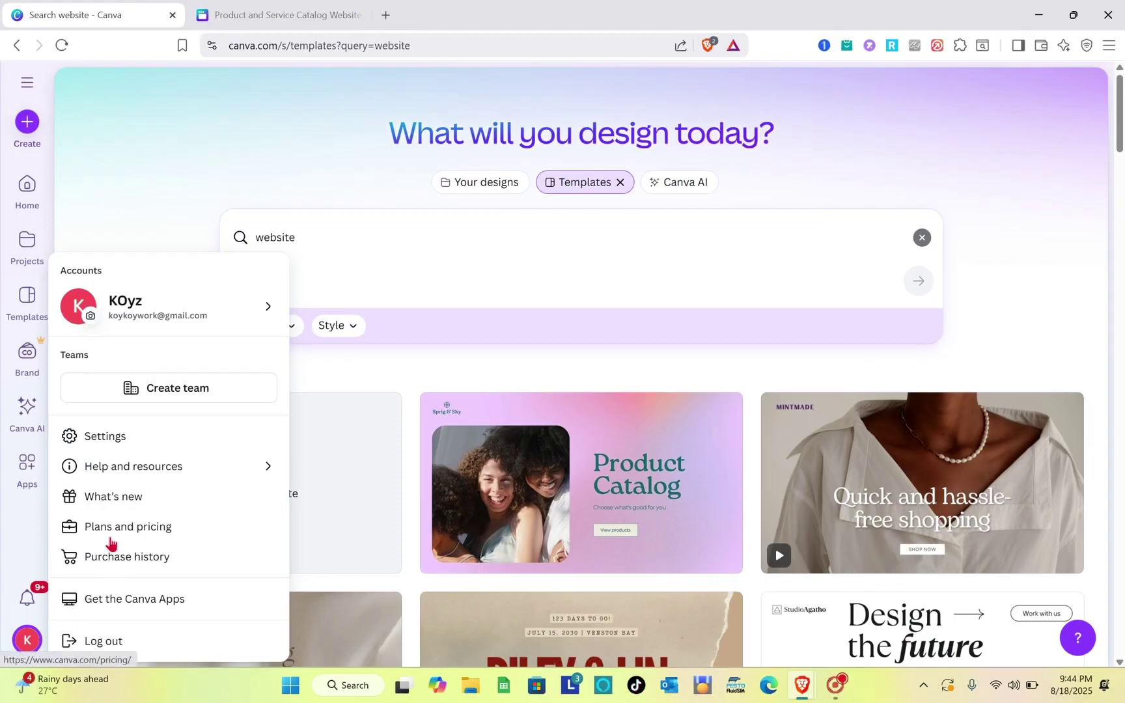
click(318, 188)
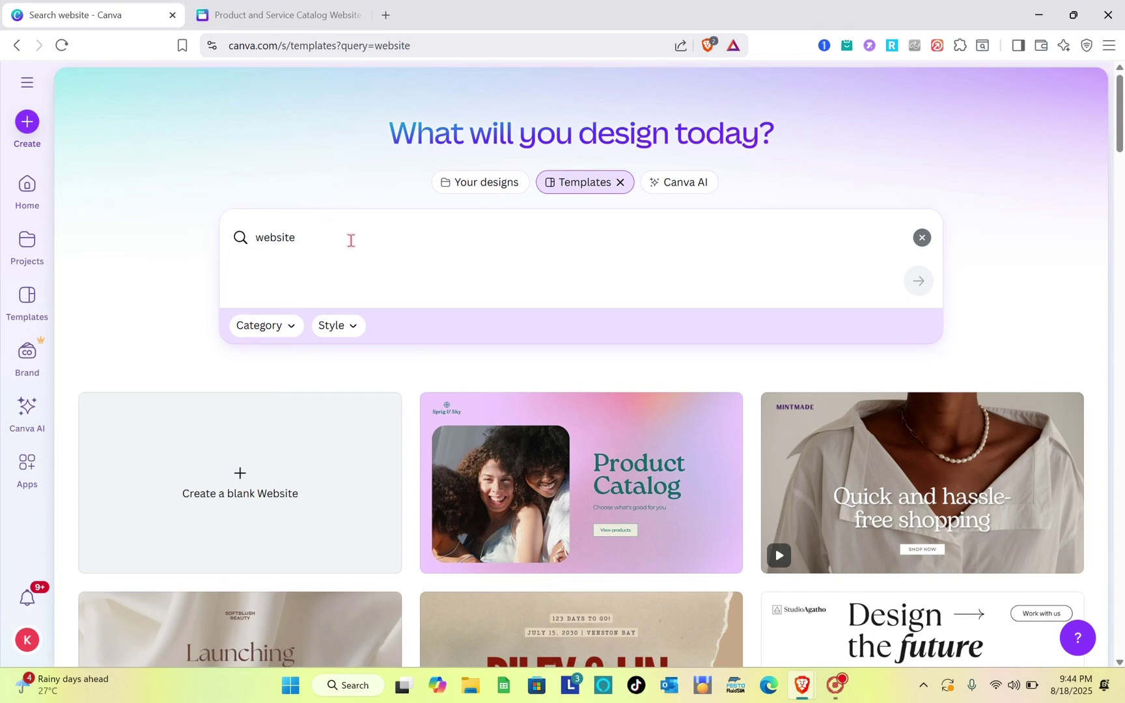
click(923, 238)
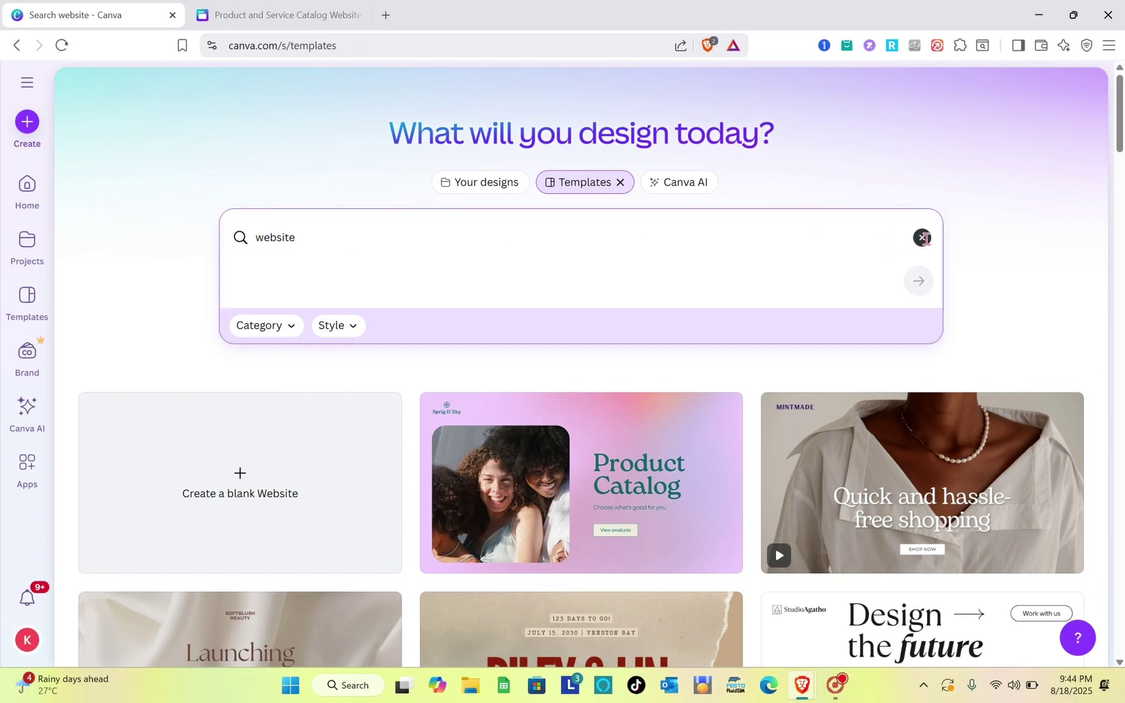
scroll(550, 455, down, 2)
scroll(550, 455, down, 4)
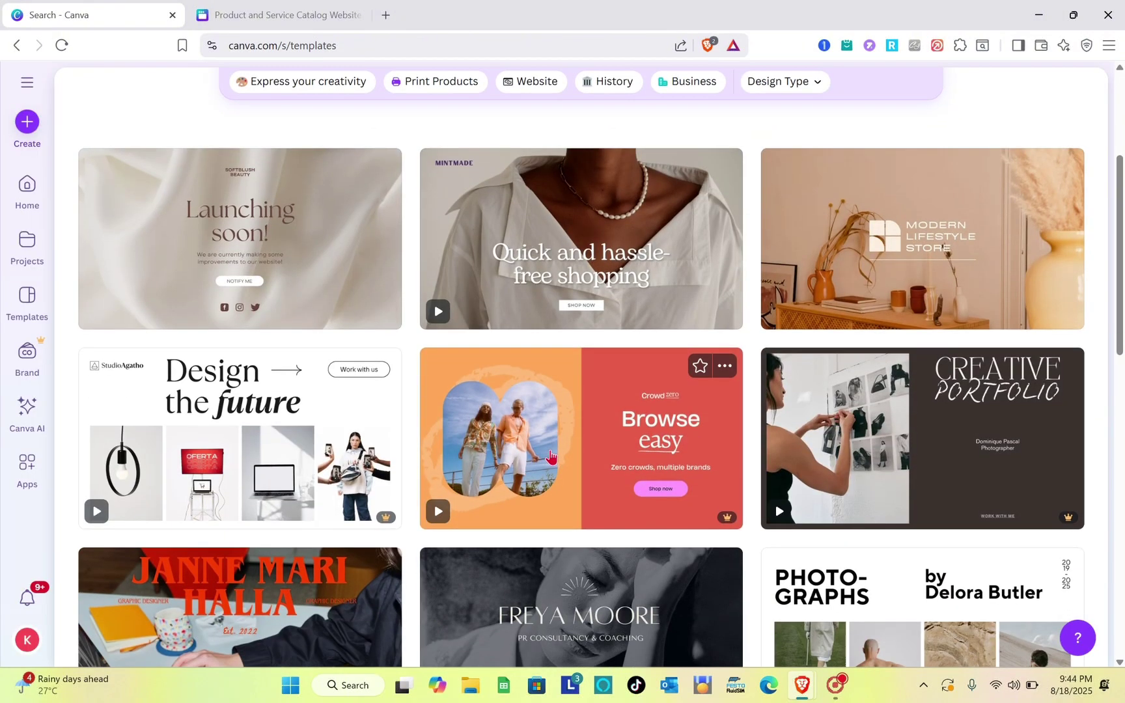
scroll(550, 455, up, 6)
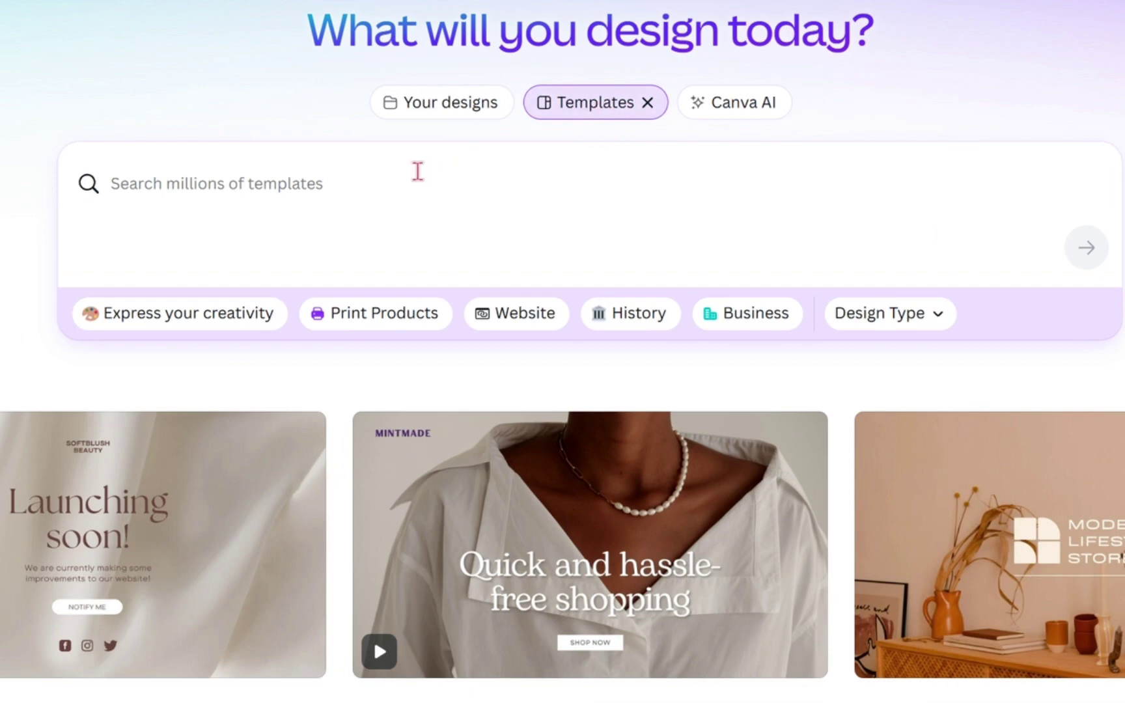
click(417, 171)
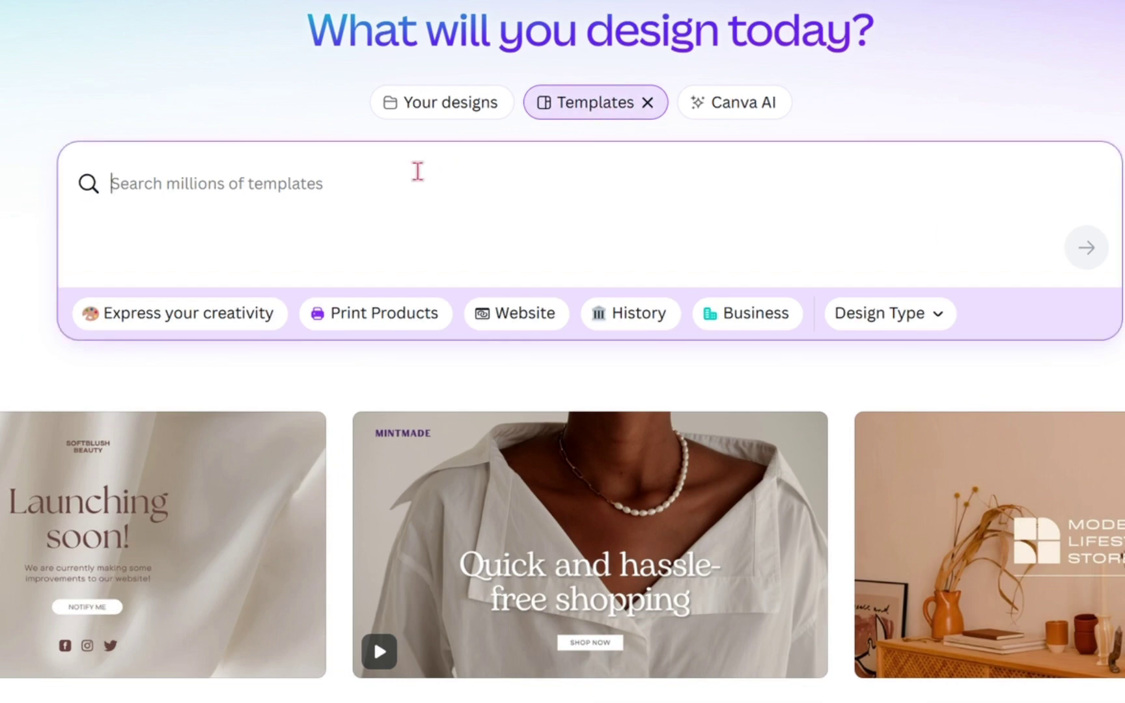
text(website)
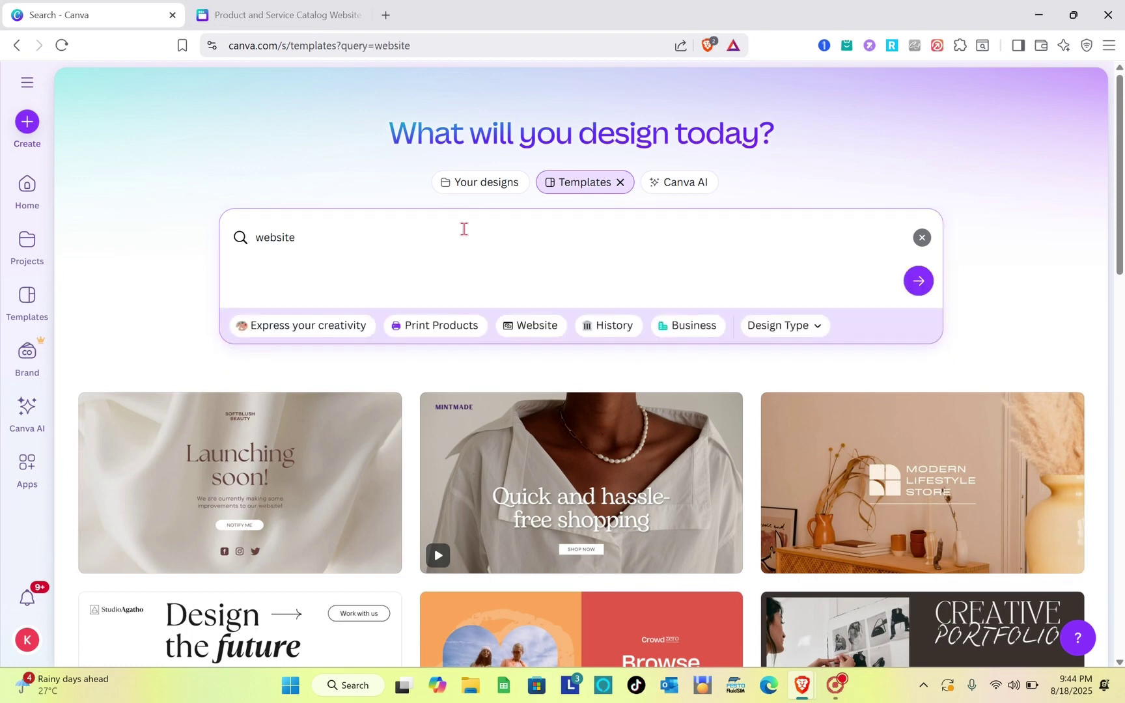
key(Return)
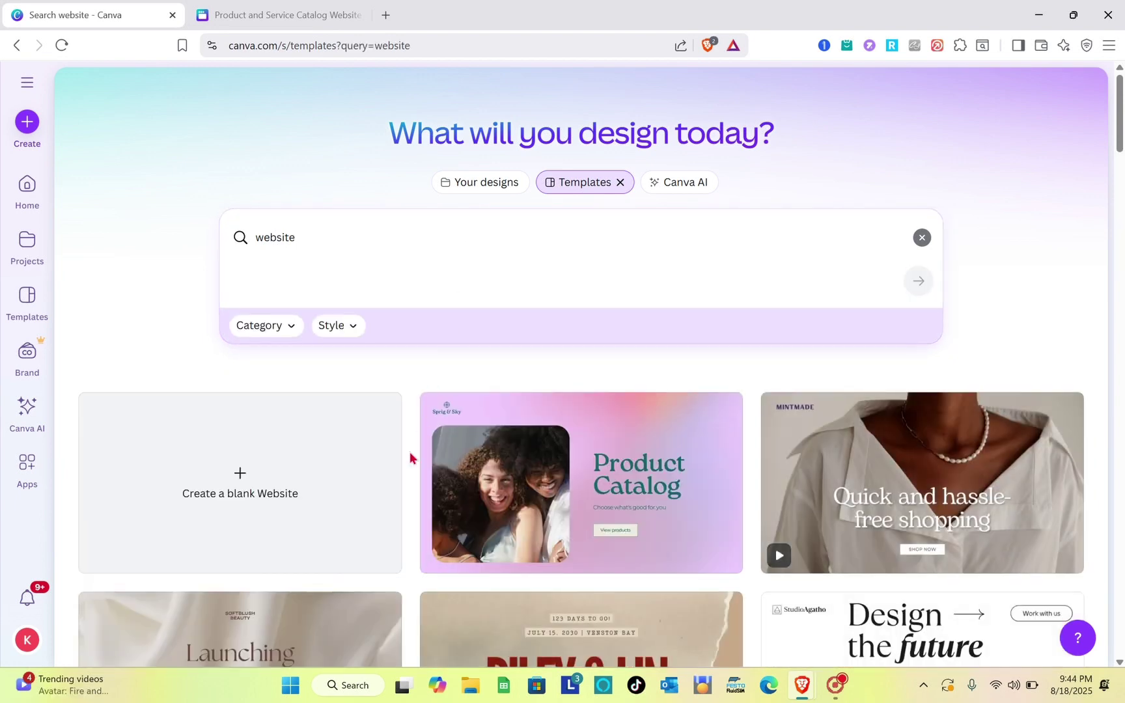
- Browse the website templates and open the Product and Service Catalog Website template
scroll(410, 457, down, 3)
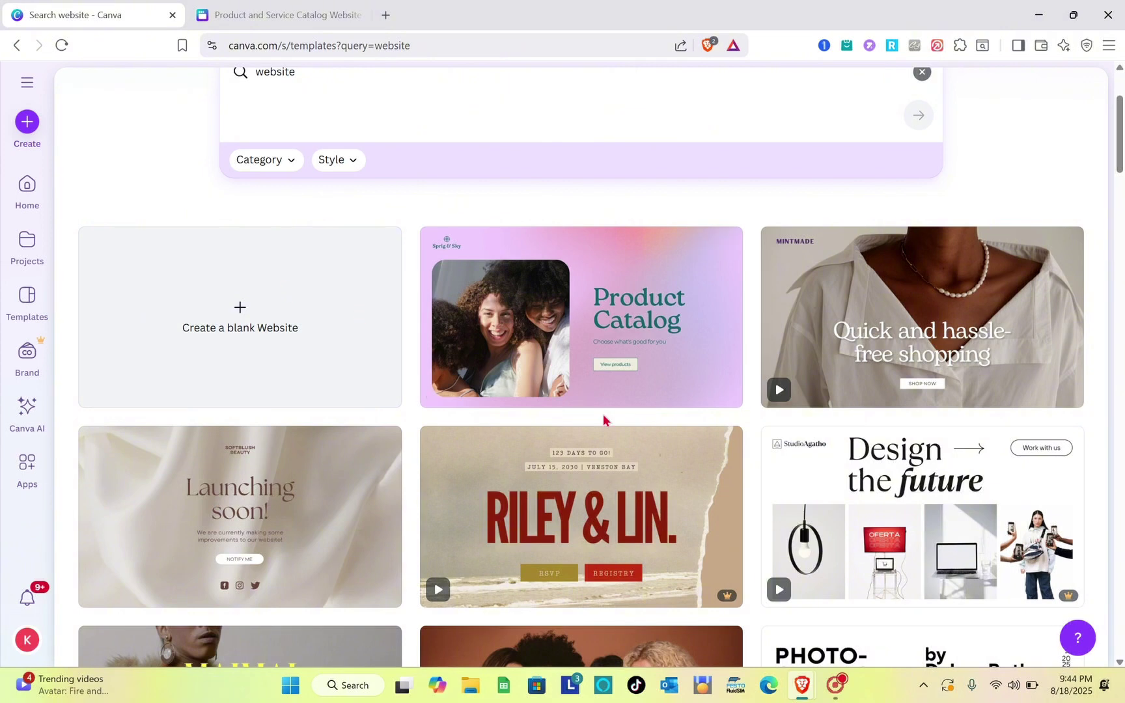
scroll(603, 420, down, 1)
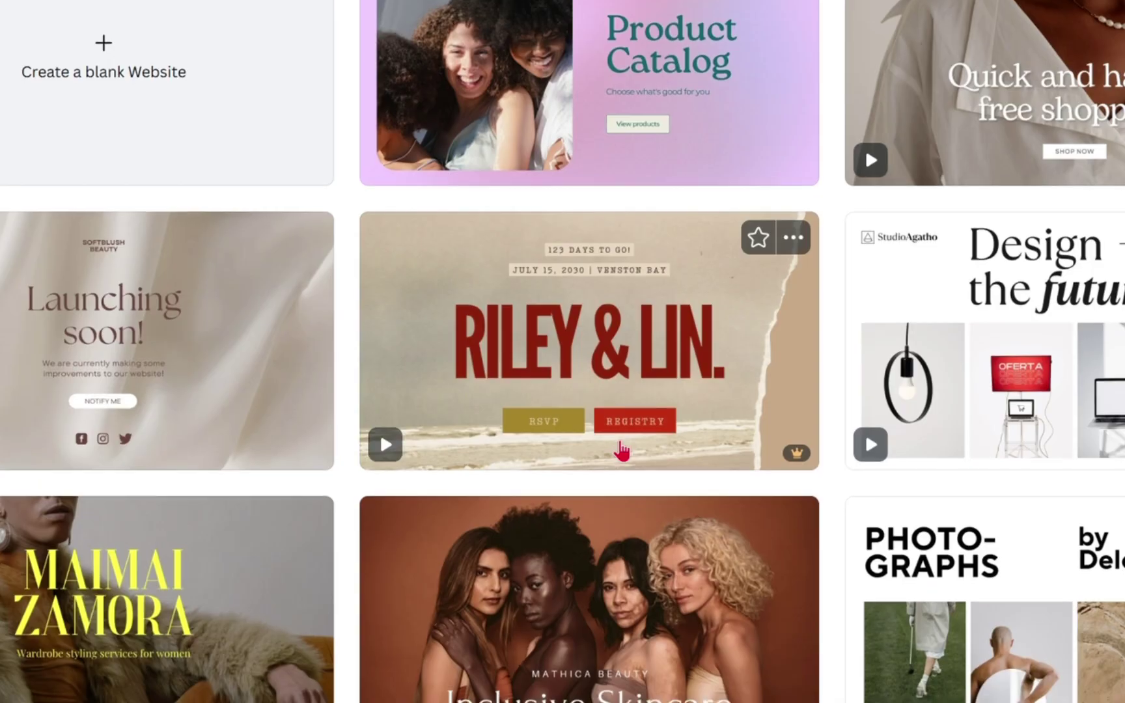
scroll(622, 449, down, 3)
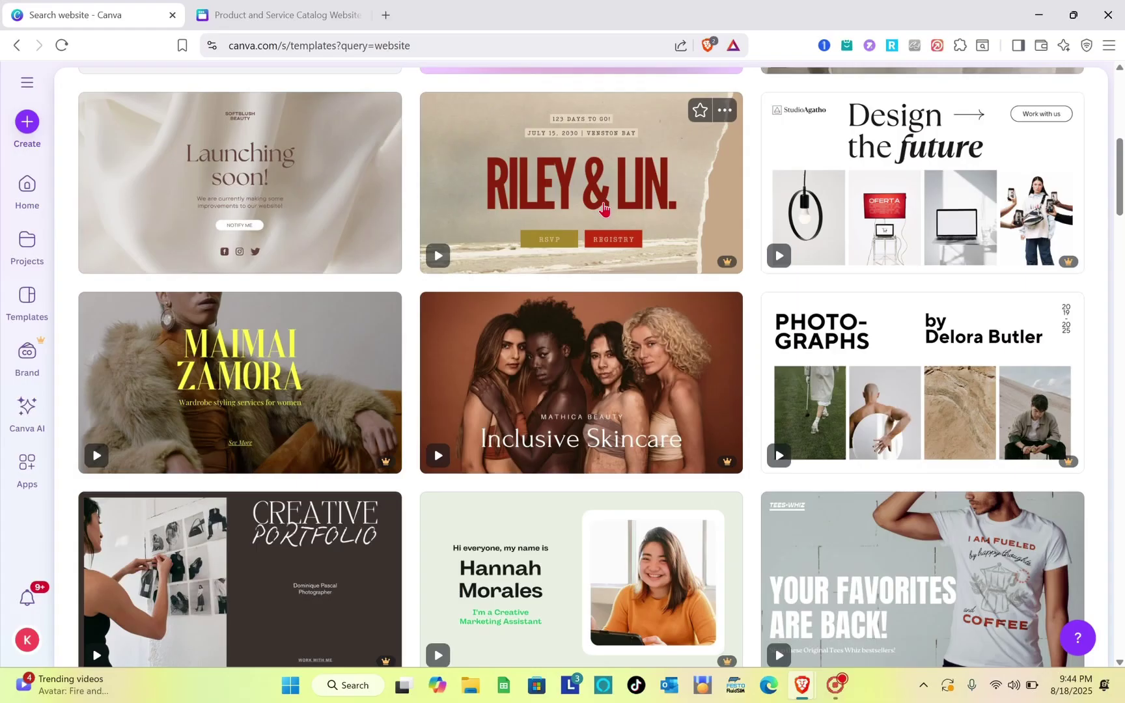
click(624, 137)
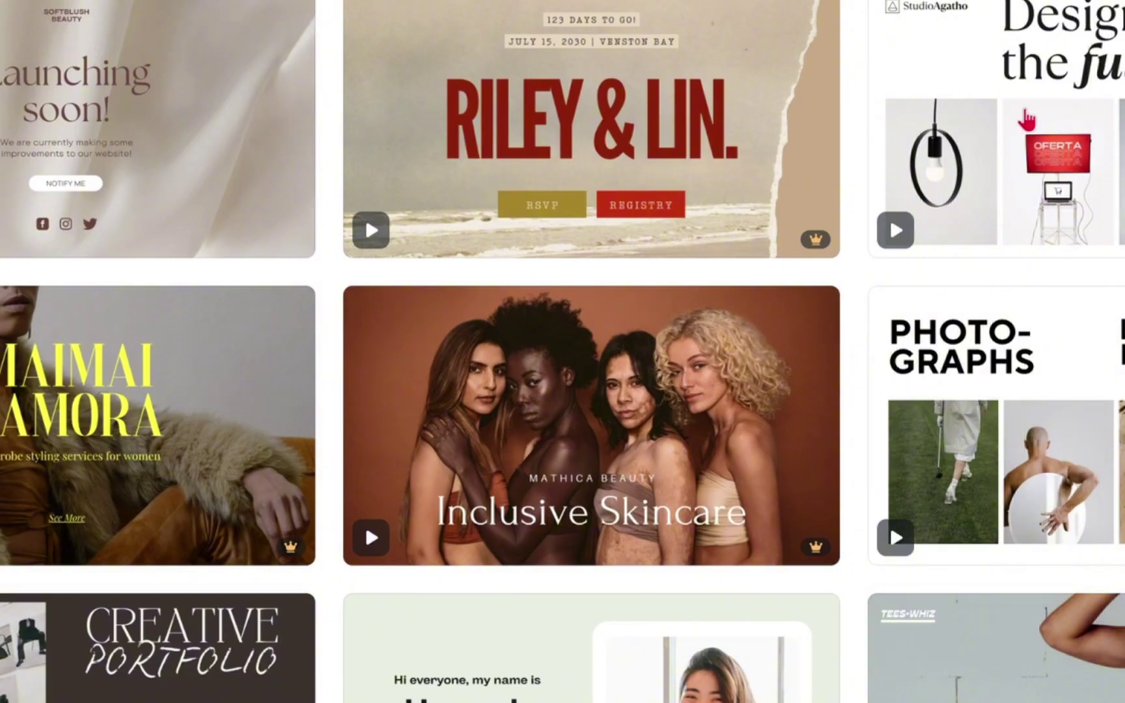
mouse_move(793, 168)
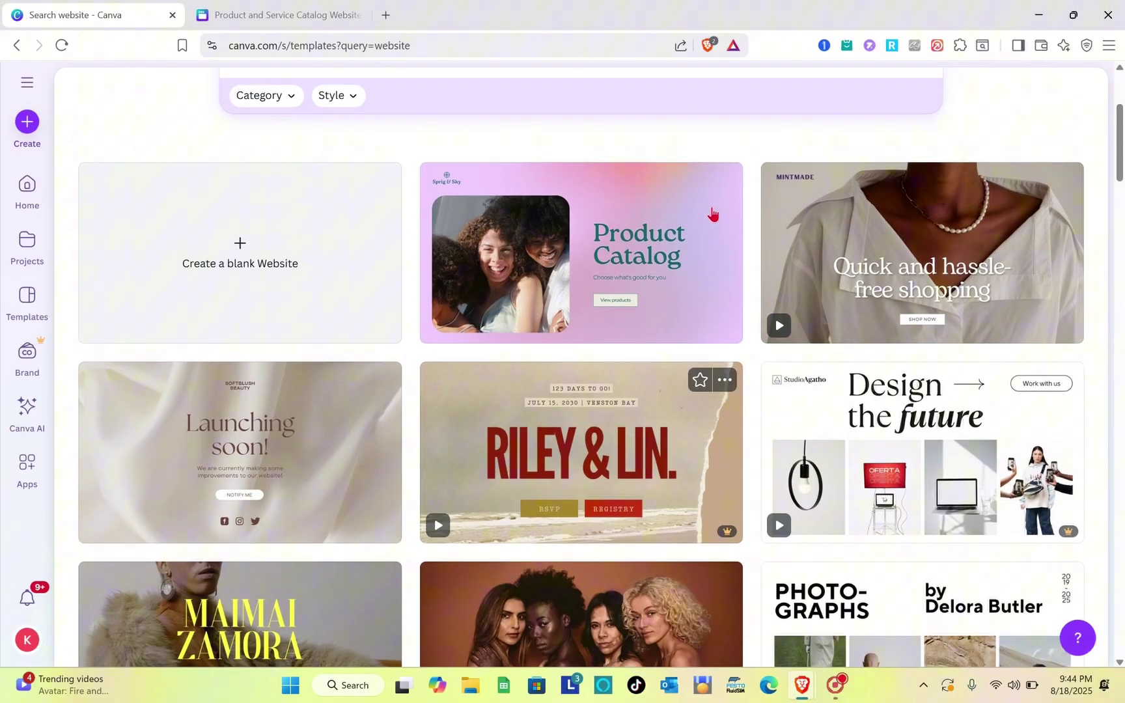
mouse_move(712, 213)
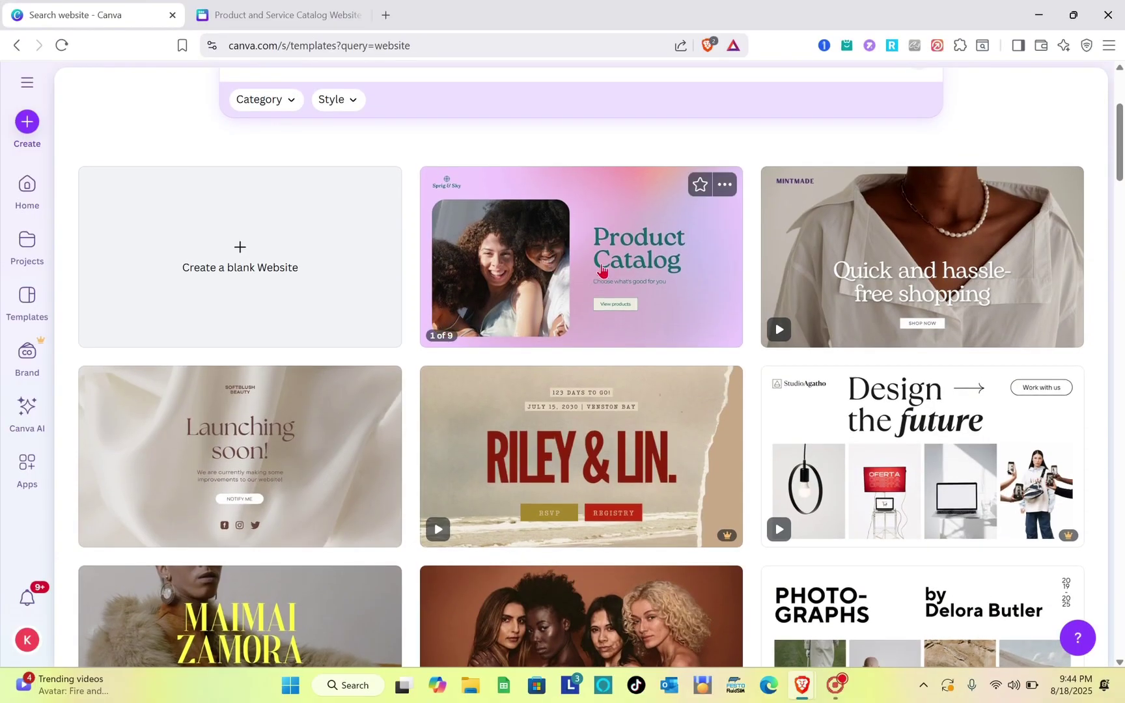
click(583, 263)
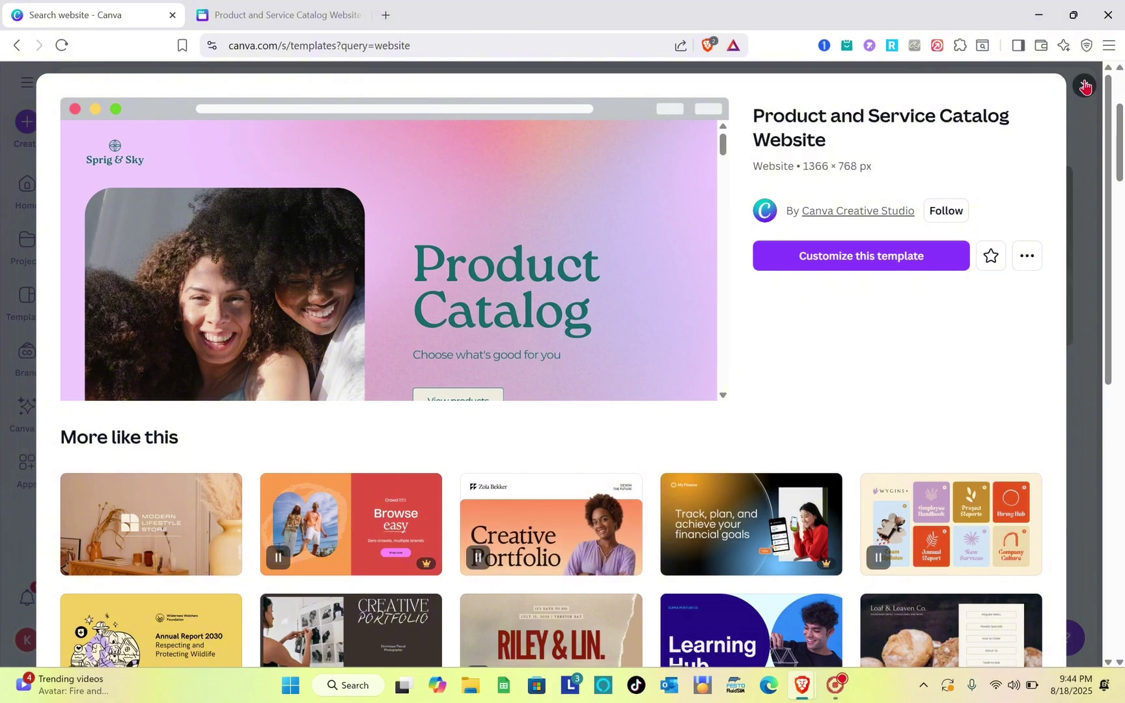
click(1083, 85)
click(301, 9)
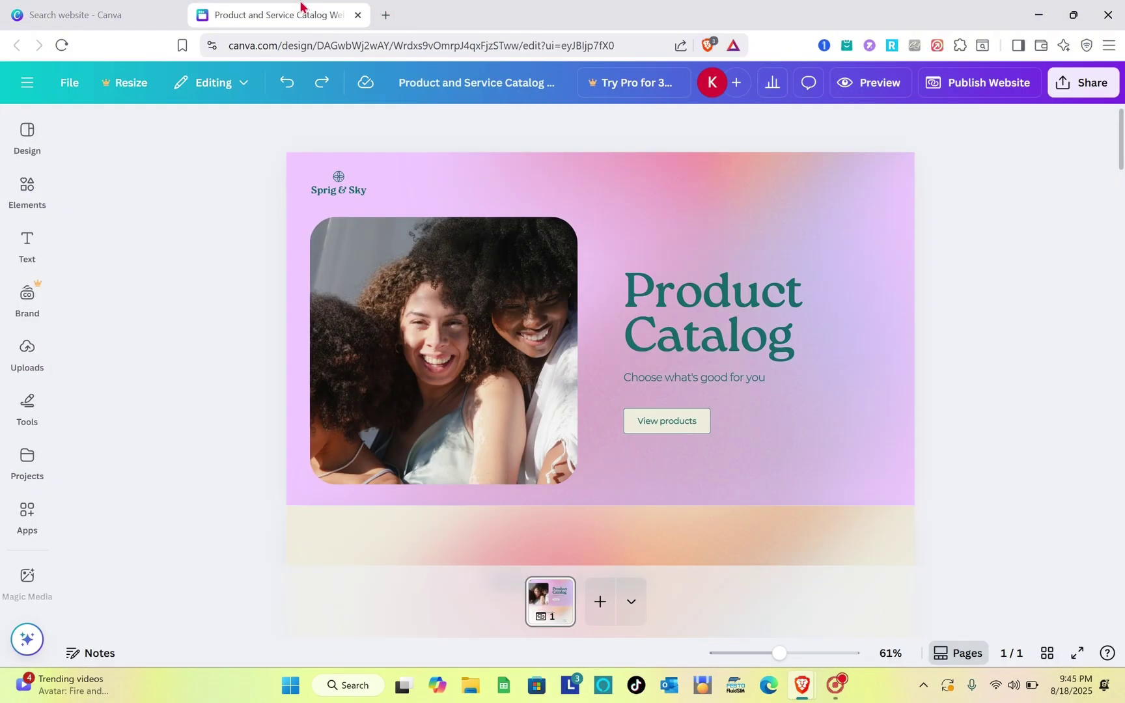
scroll(487, 319, down, 3)
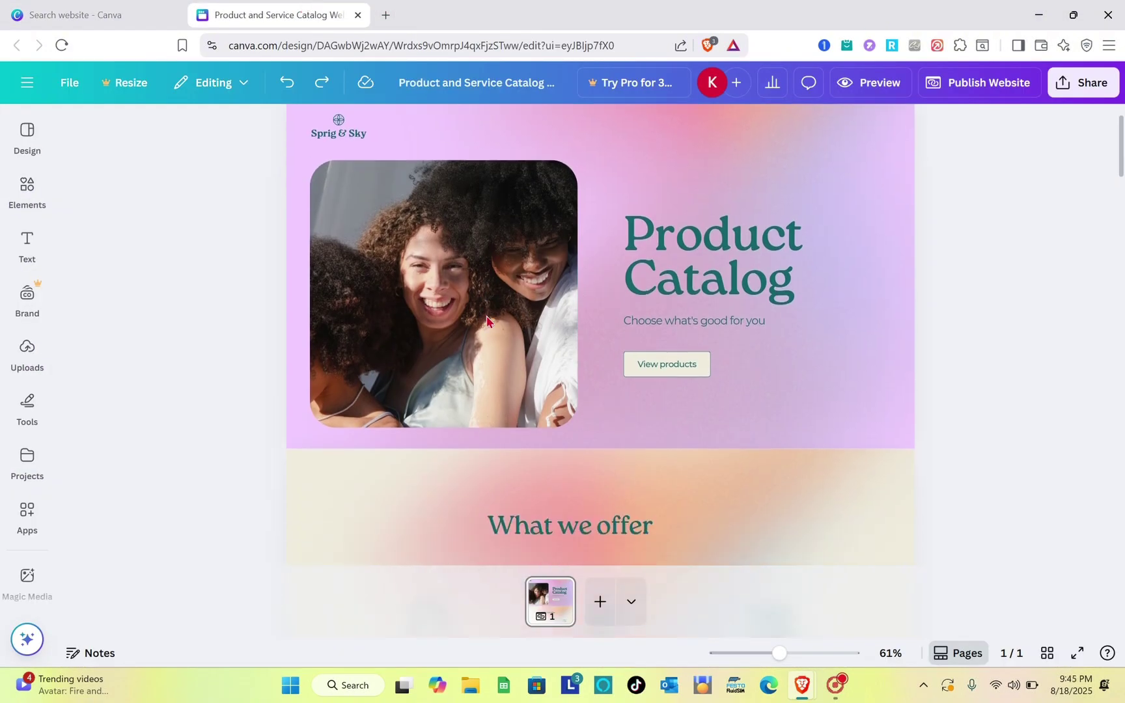
scroll(487, 319, down, 5)
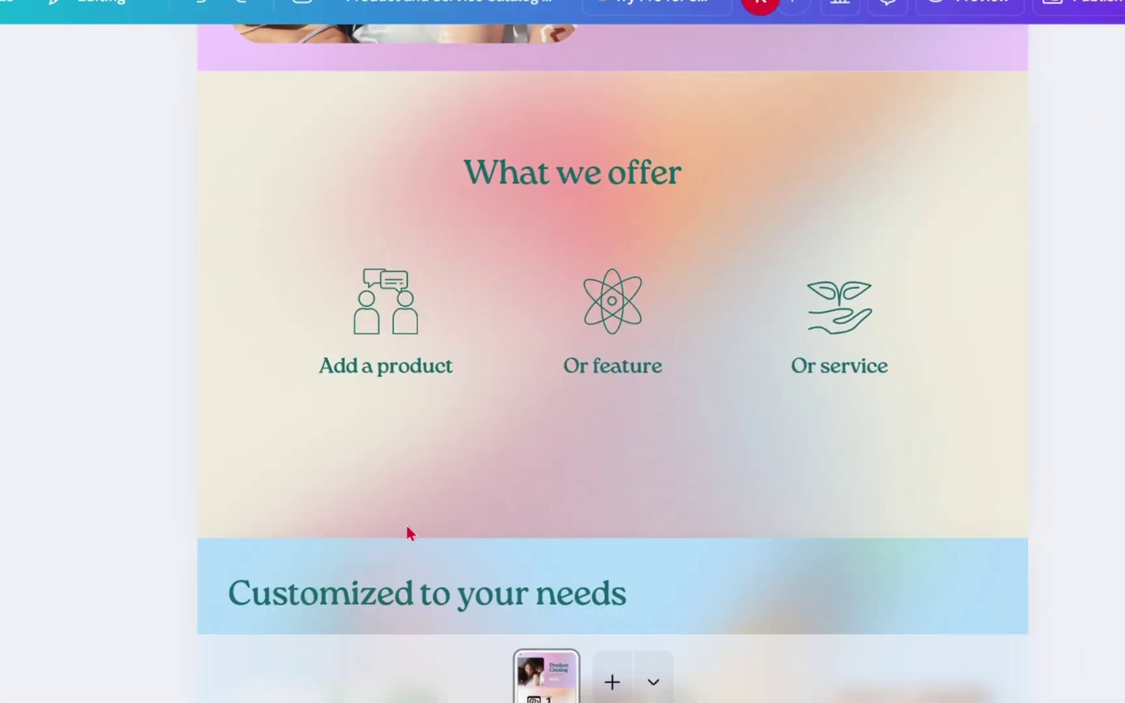
scroll(487, 561, down, 15)
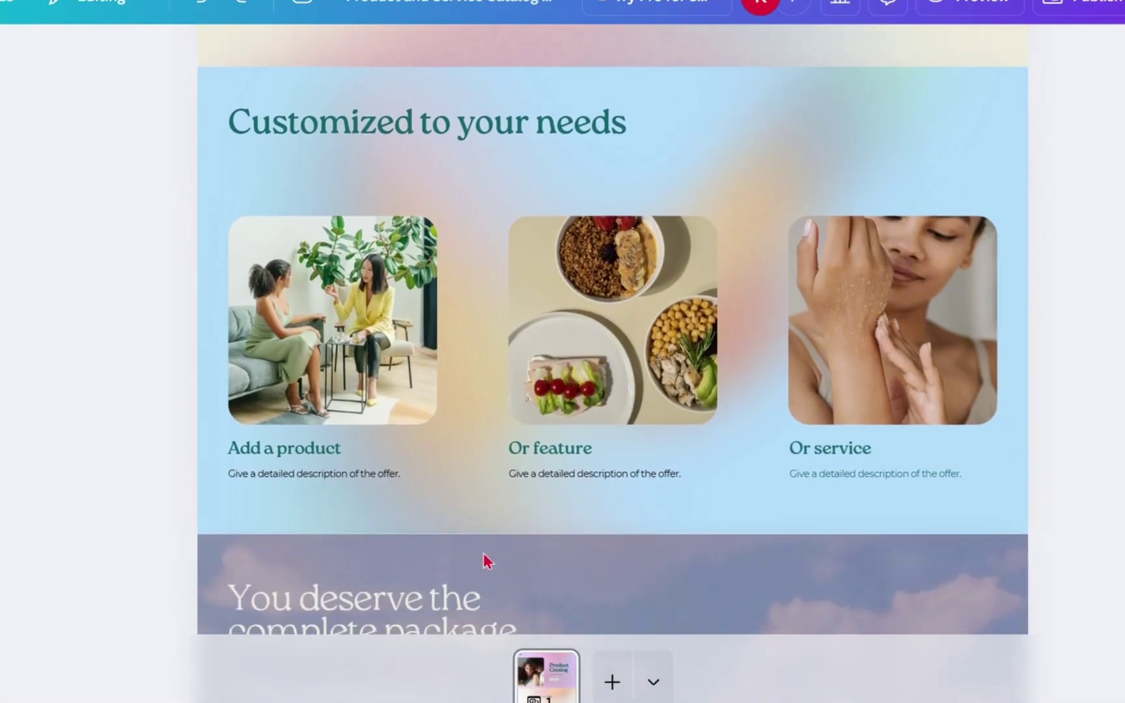
scroll(483, 553, up, 20)
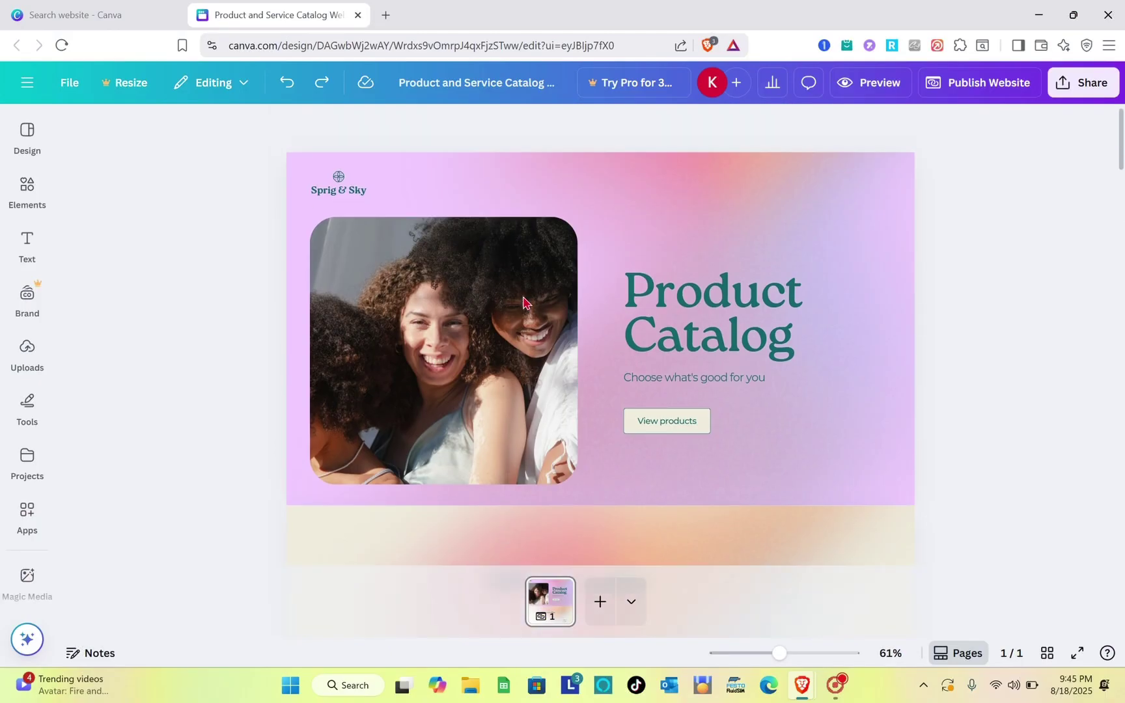
scroll(500, 328, down, 4)
scroll(500, 328, up, 1)
scroll(499, 327, down, 2)
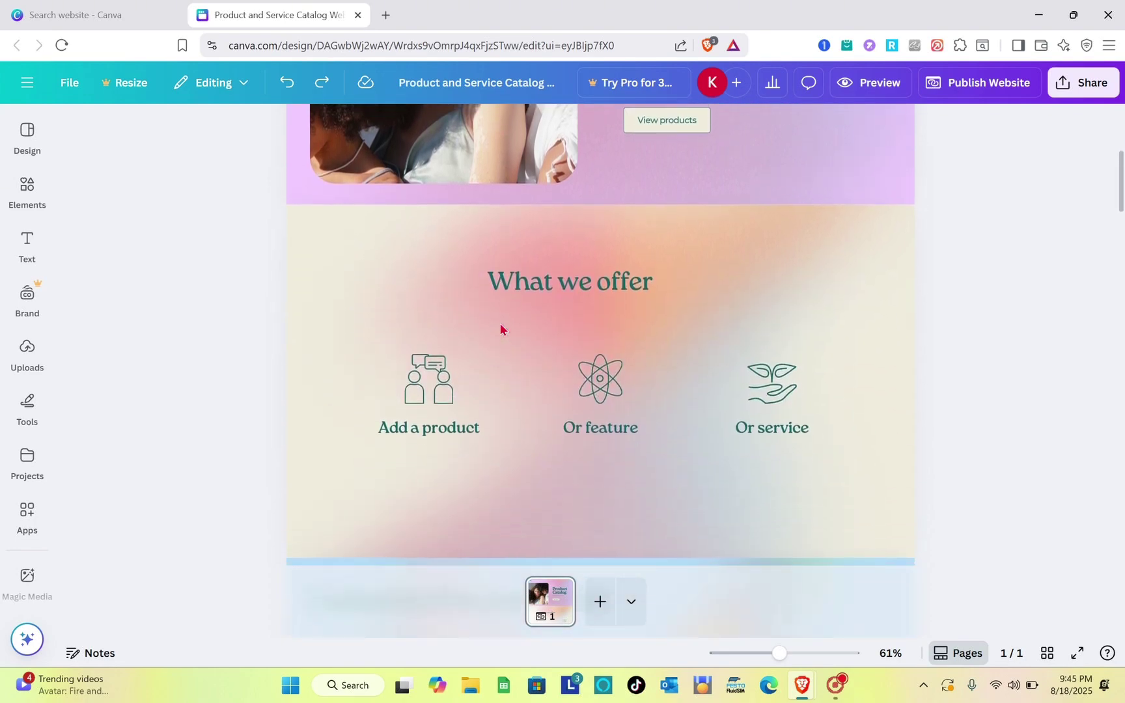
scroll(500, 328, up, 5)
scroll(459, 389, down, 6)
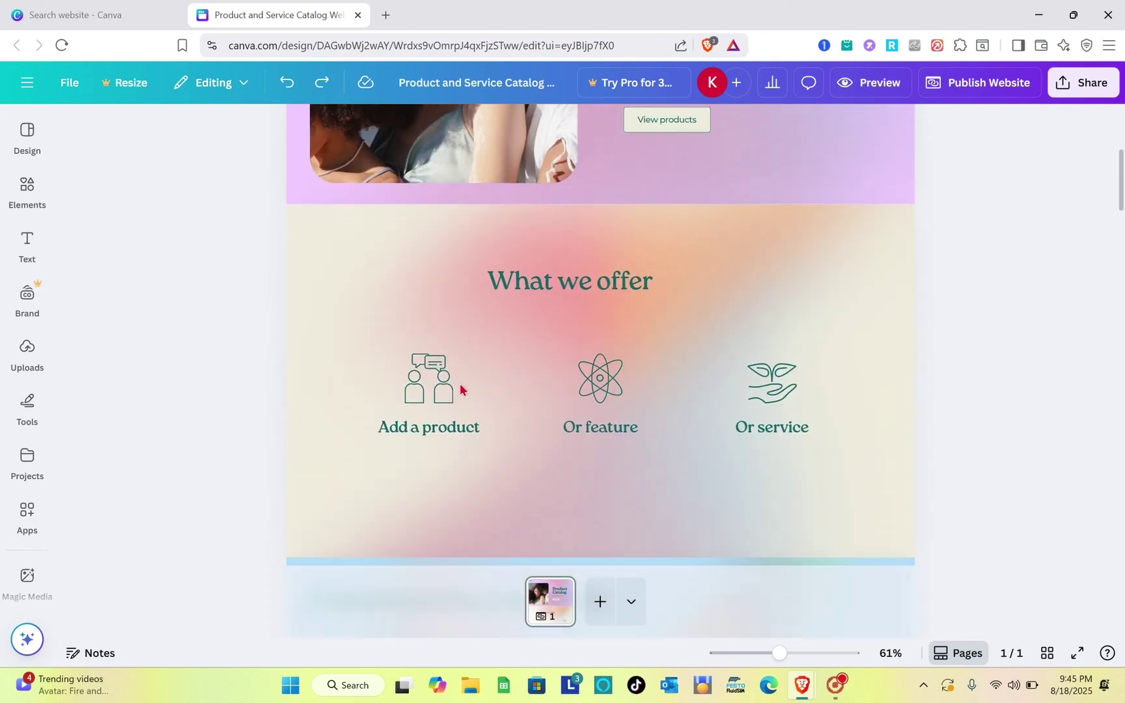
scroll(459, 389, down, 10)
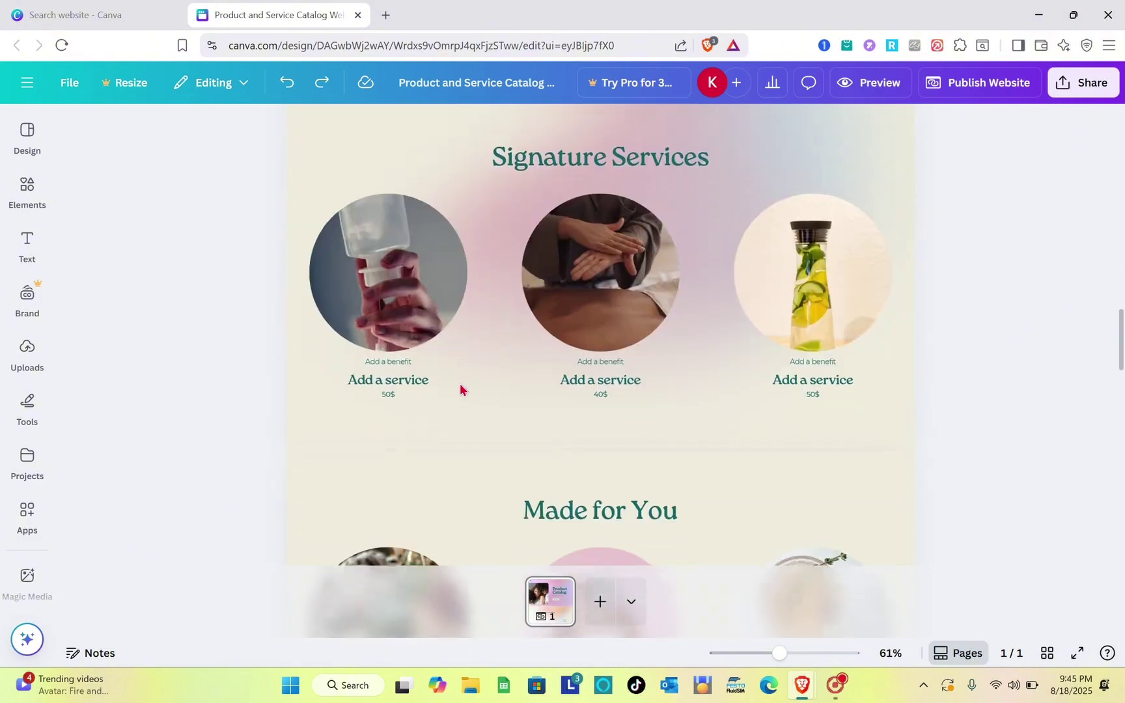
scroll(460, 389, down, 3)
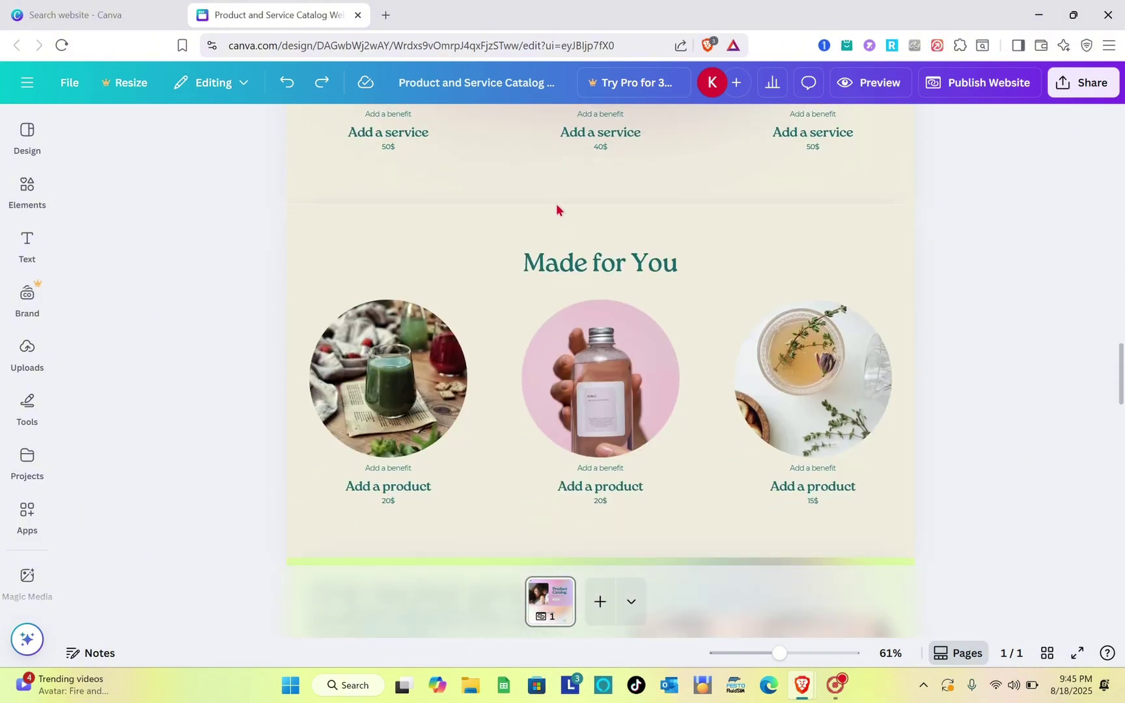
scroll(556, 207, down, 1)
scroll(557, 207, down, 10)
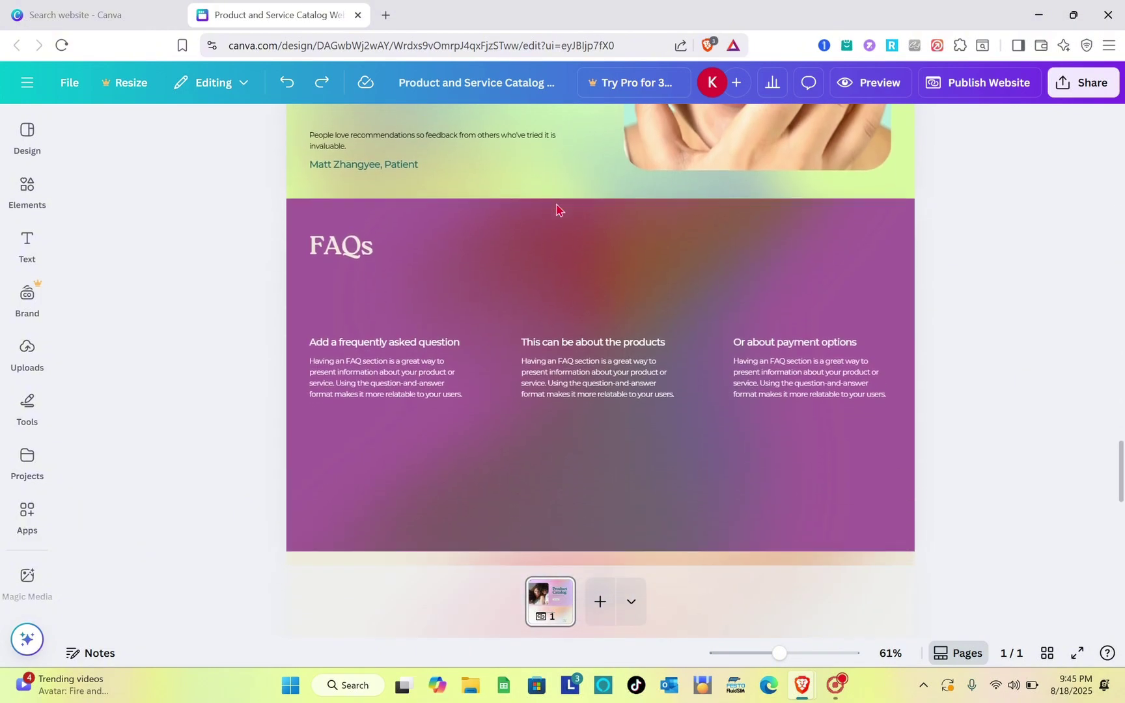
scroll(556, 207, up, 12)
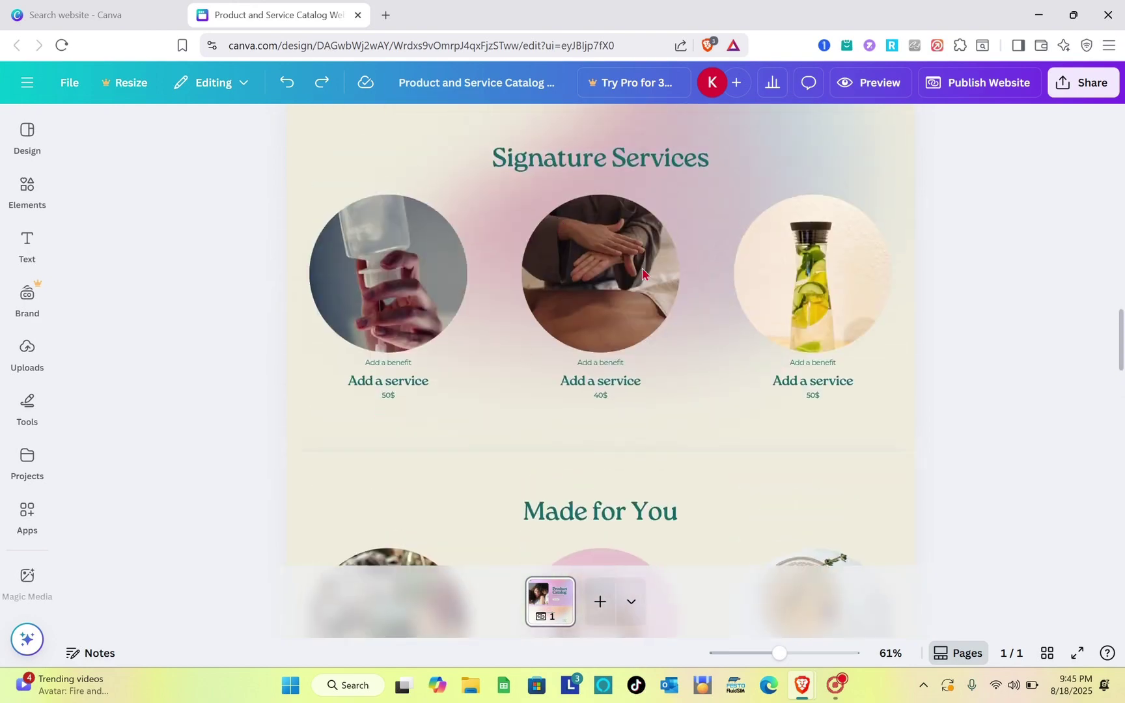
scroll(487, 342, up, 3)
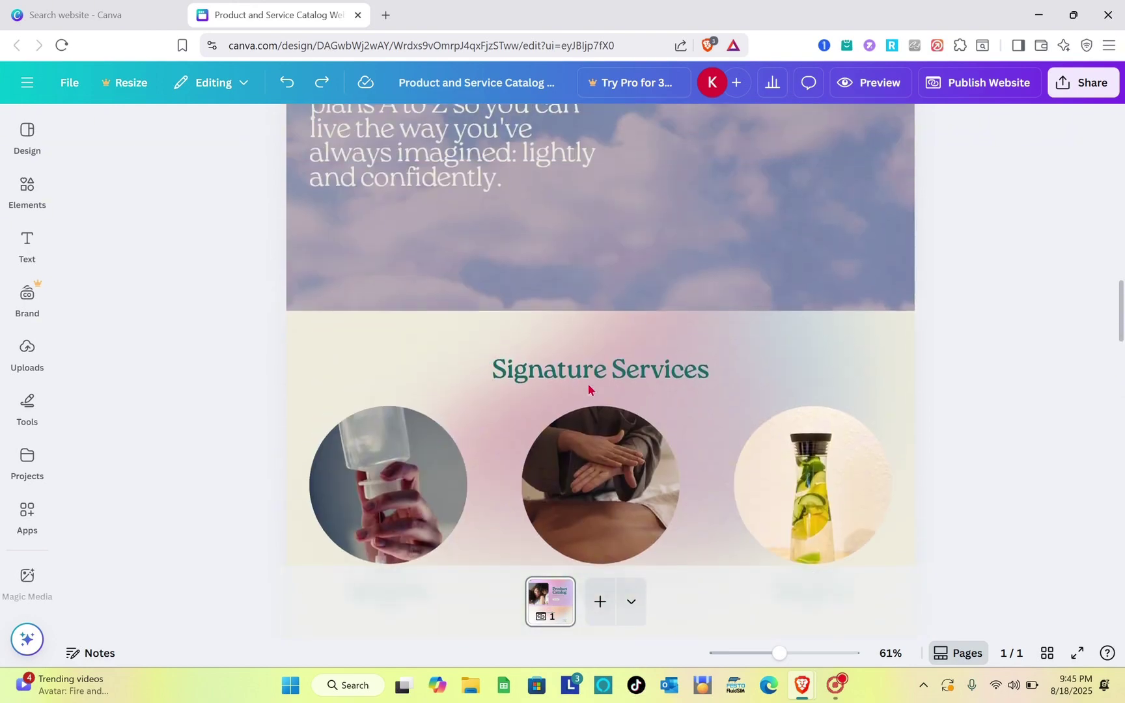
scroll(489, 216, up, 5)
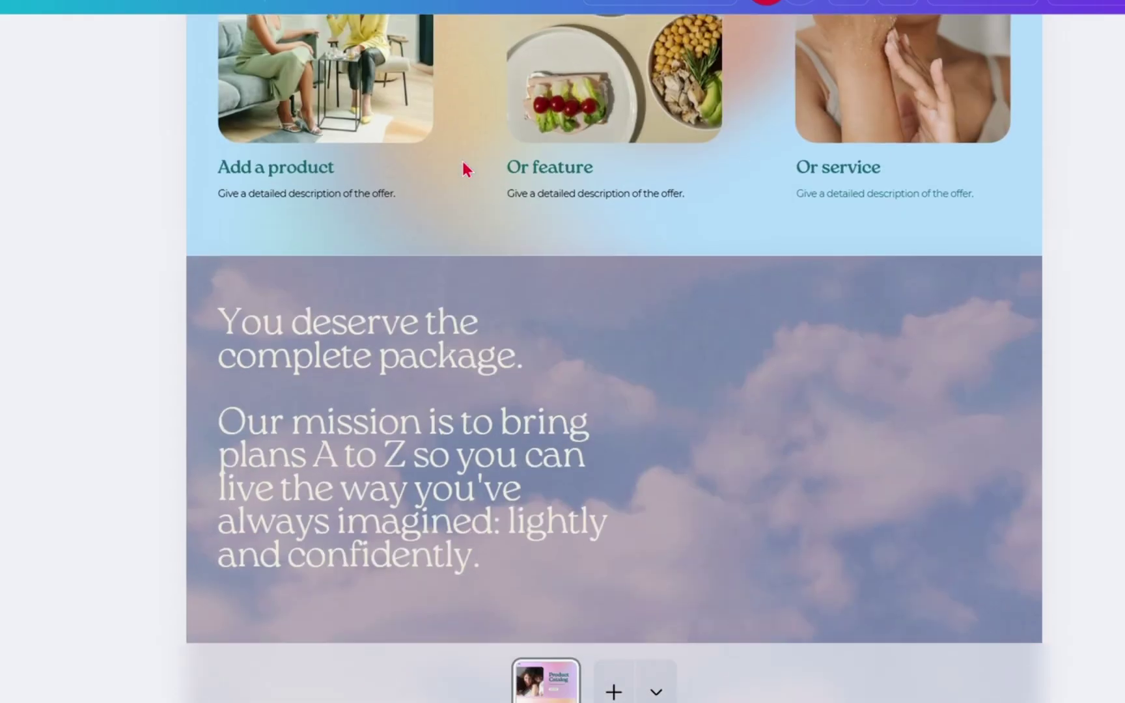
scroll(490, 218, up, 1)
scroll(462, 163, up, 10)
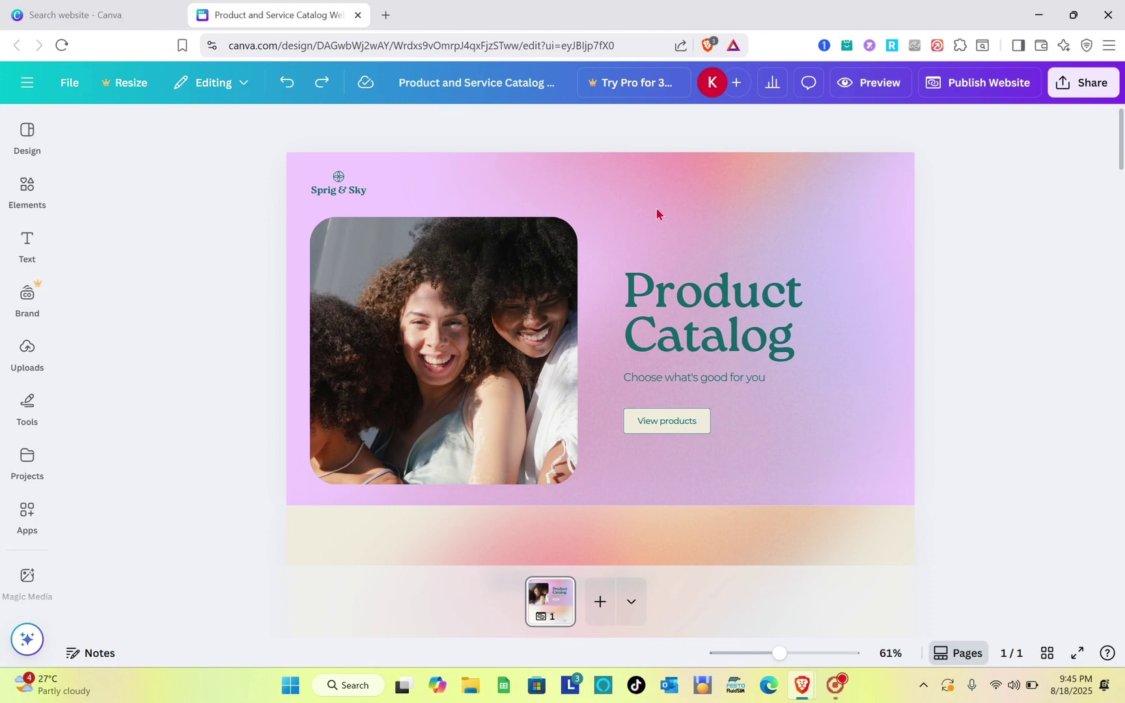
- Title page 1 'HOME' in Notes, then preview the website to check its navigation
click(562, 210)
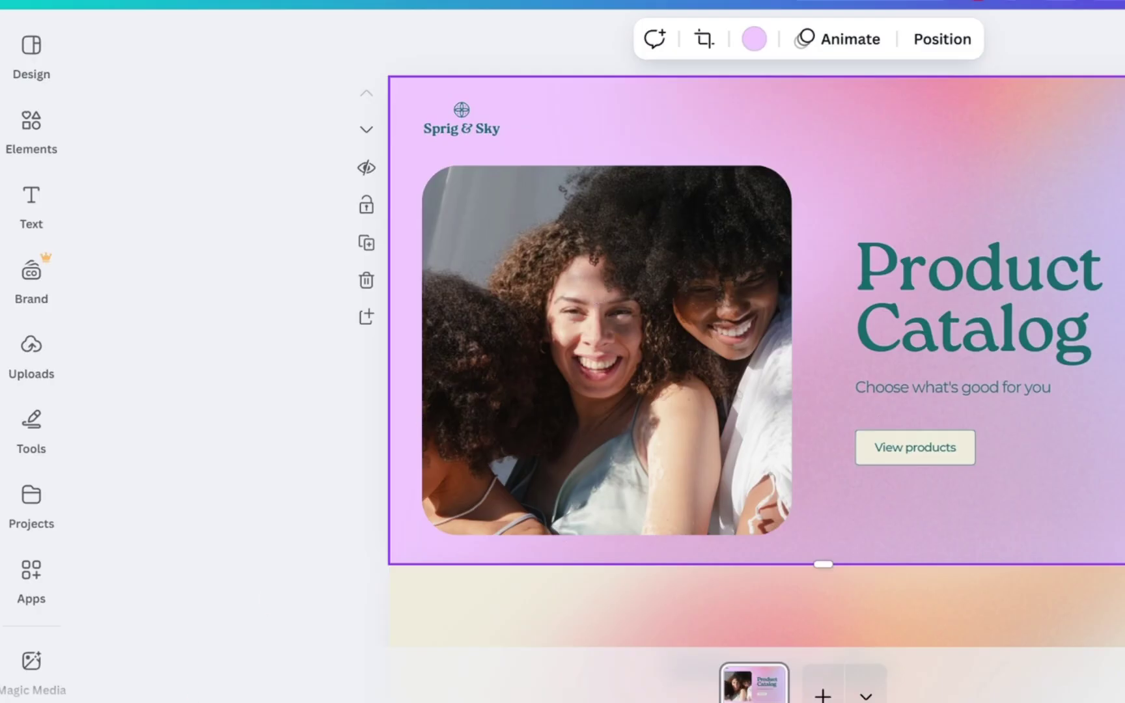
click(119, 702)
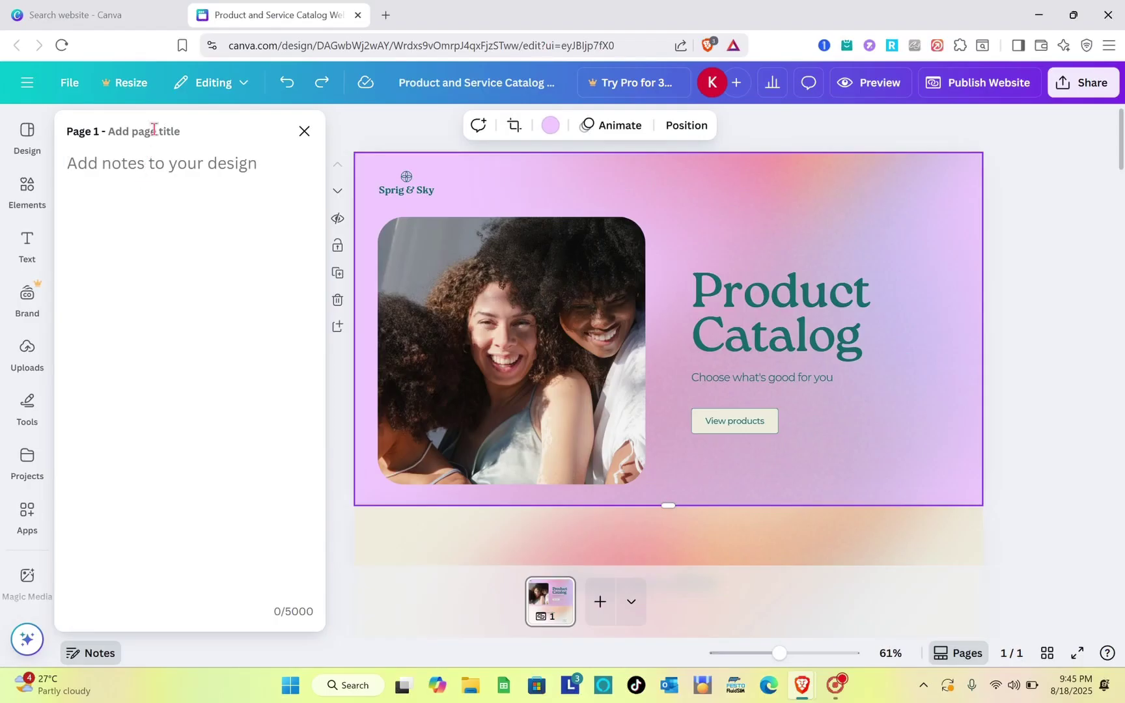
click(153, 129)
key(Caps_Lock)
text(HOME)
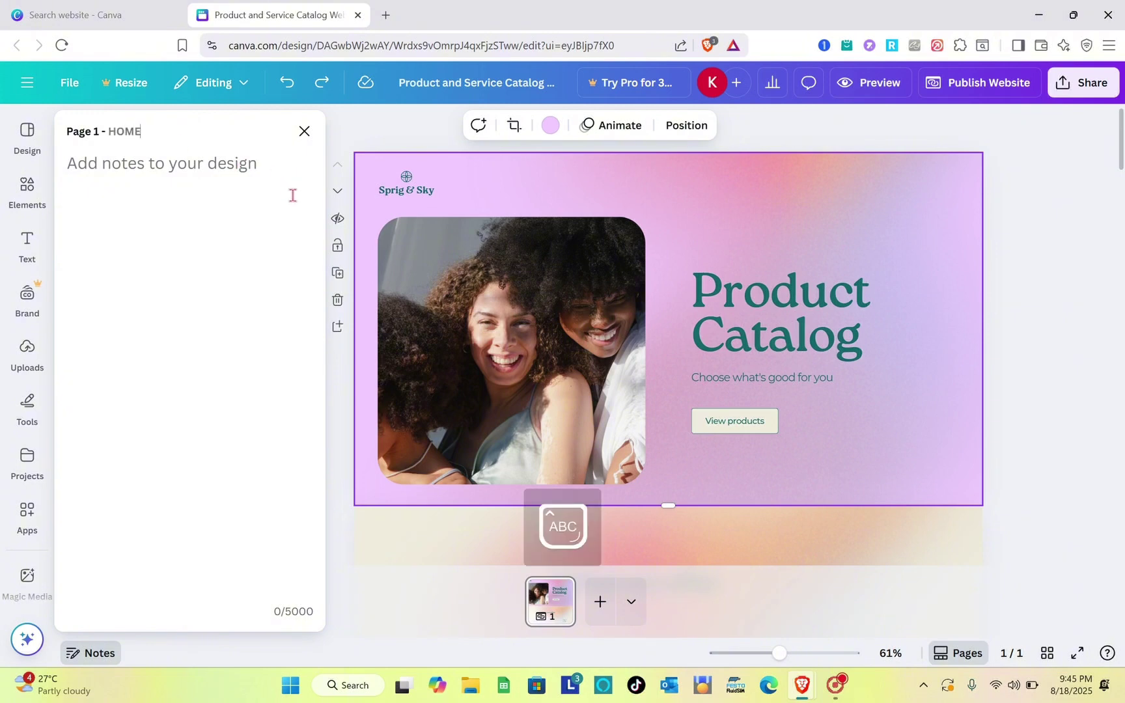
click(304, 132)
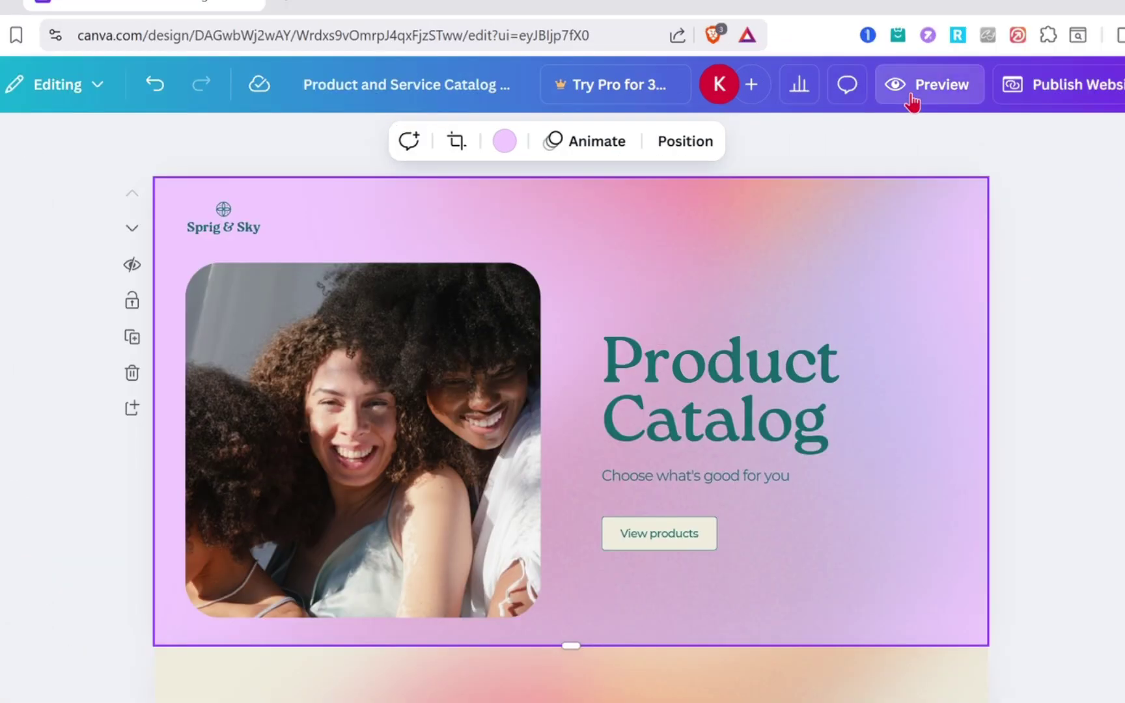
click(913, 98)
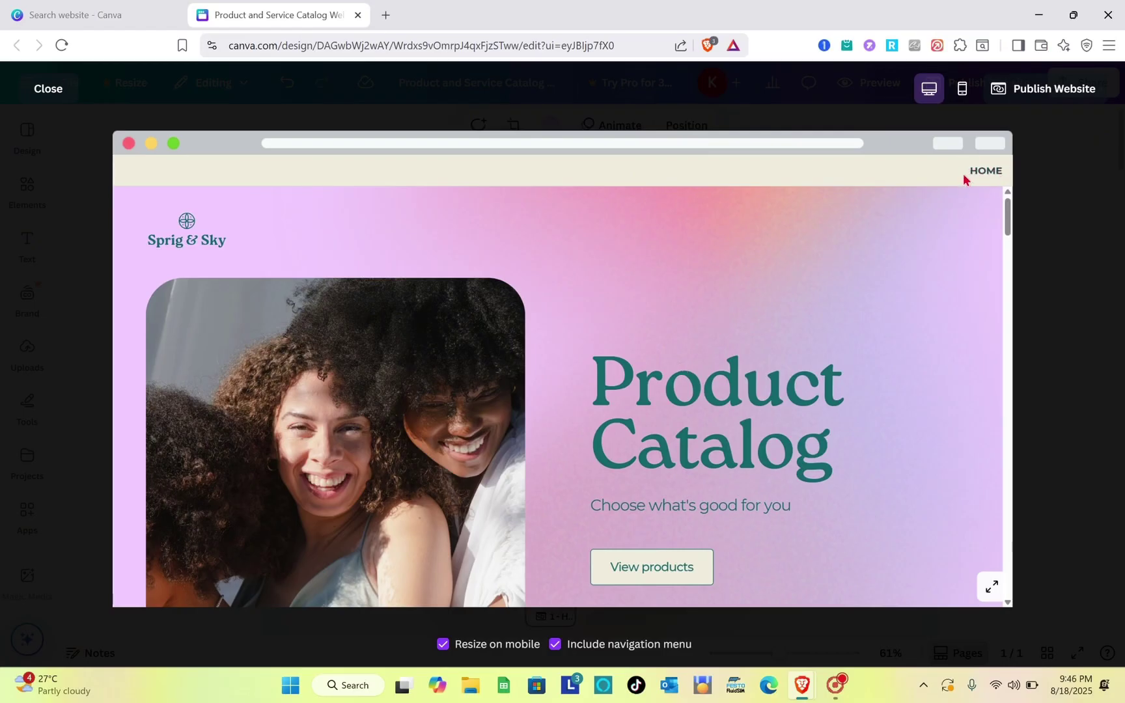
click(45, 93)
scroll(506, 410, down, 5)
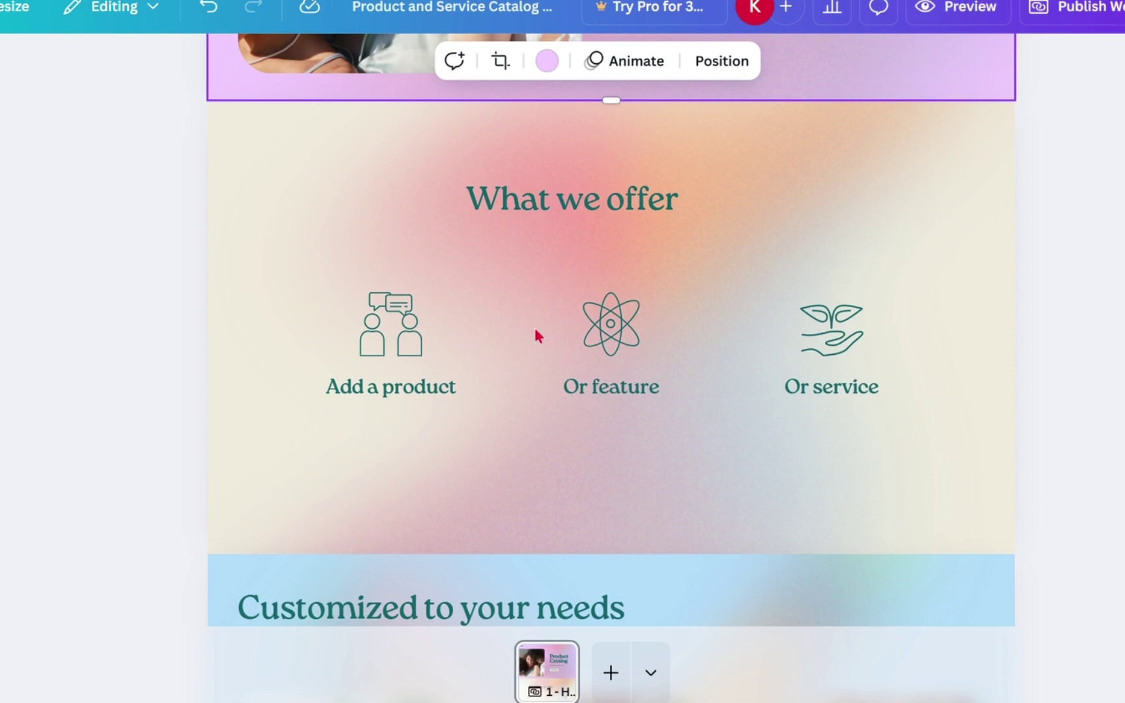
- Copy the What we offer heading, icons and labels onto a new second page
scroll(535, 335, down, 3)
scroll(563, 260, up, 2)
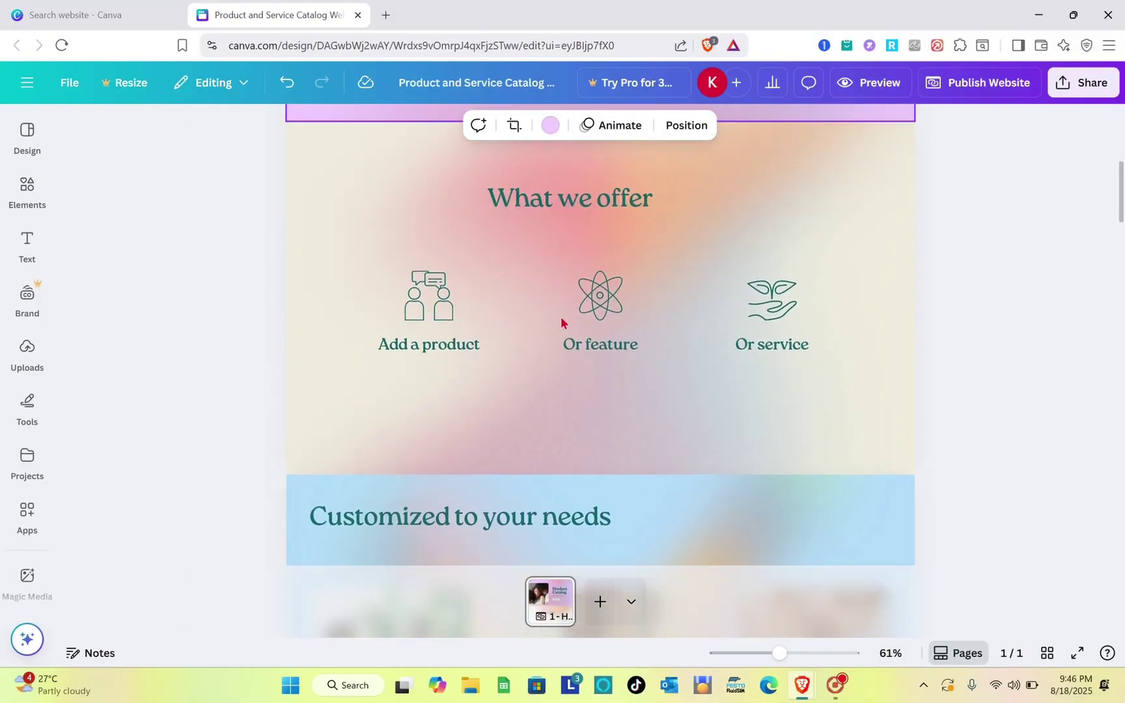
scroll(460, 270, up, 2)
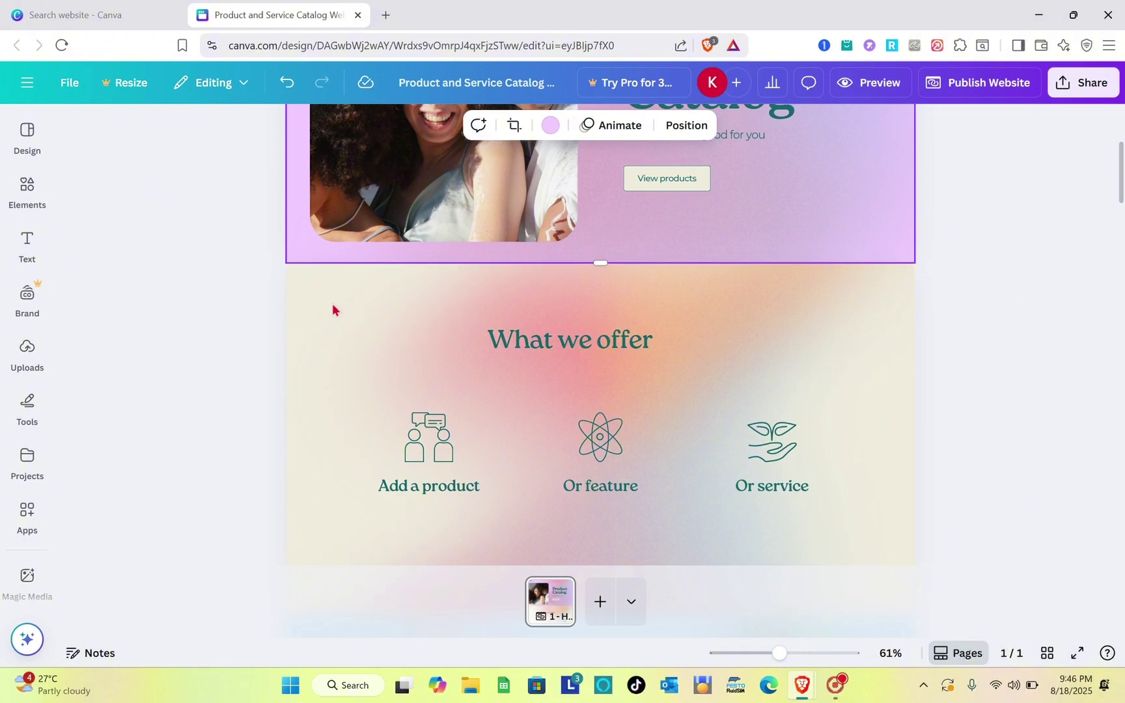
drag(332, 304, 839, 519)
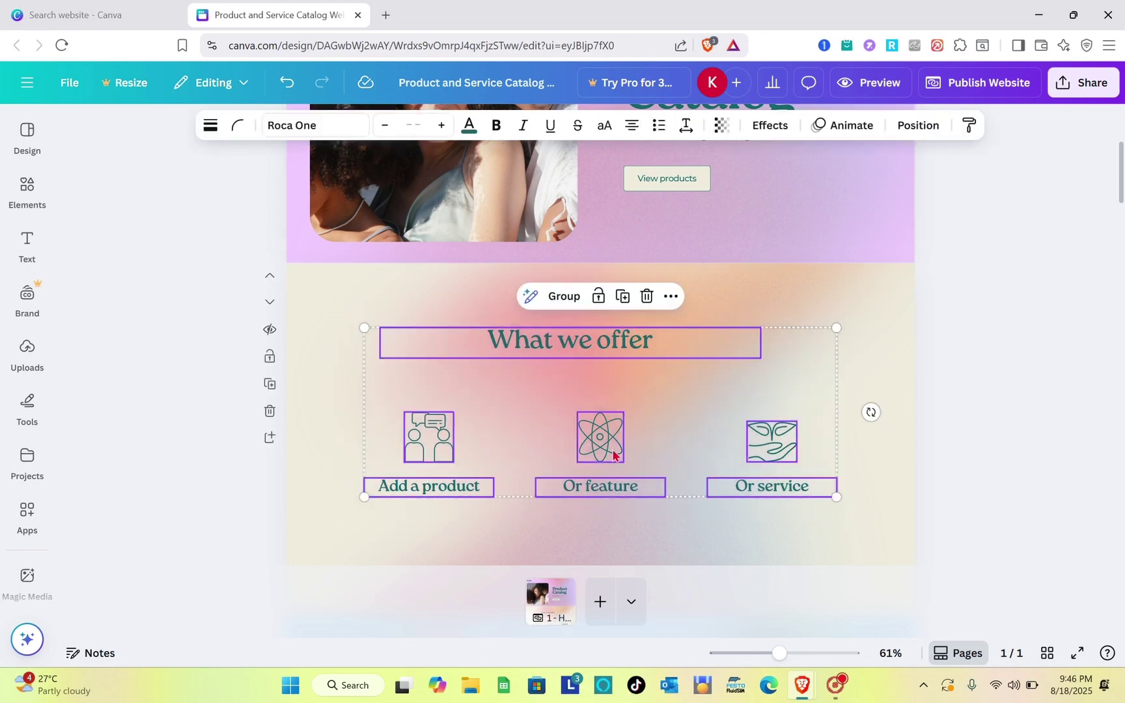
click(599, 601)
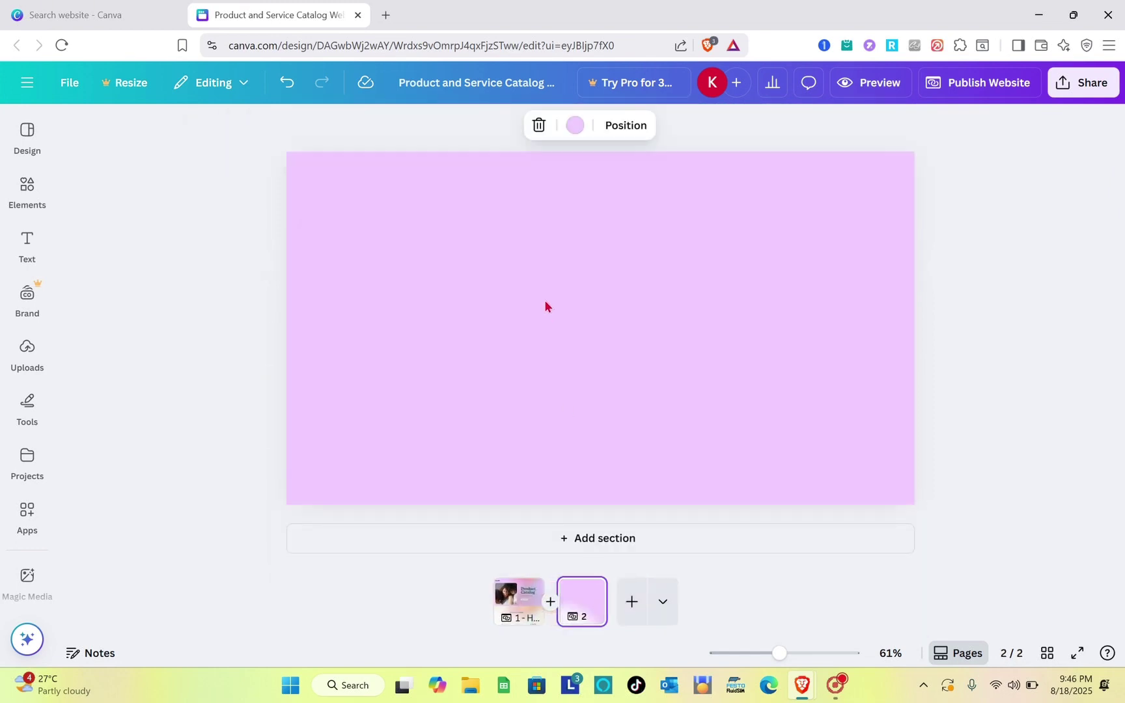
click(545, 306)
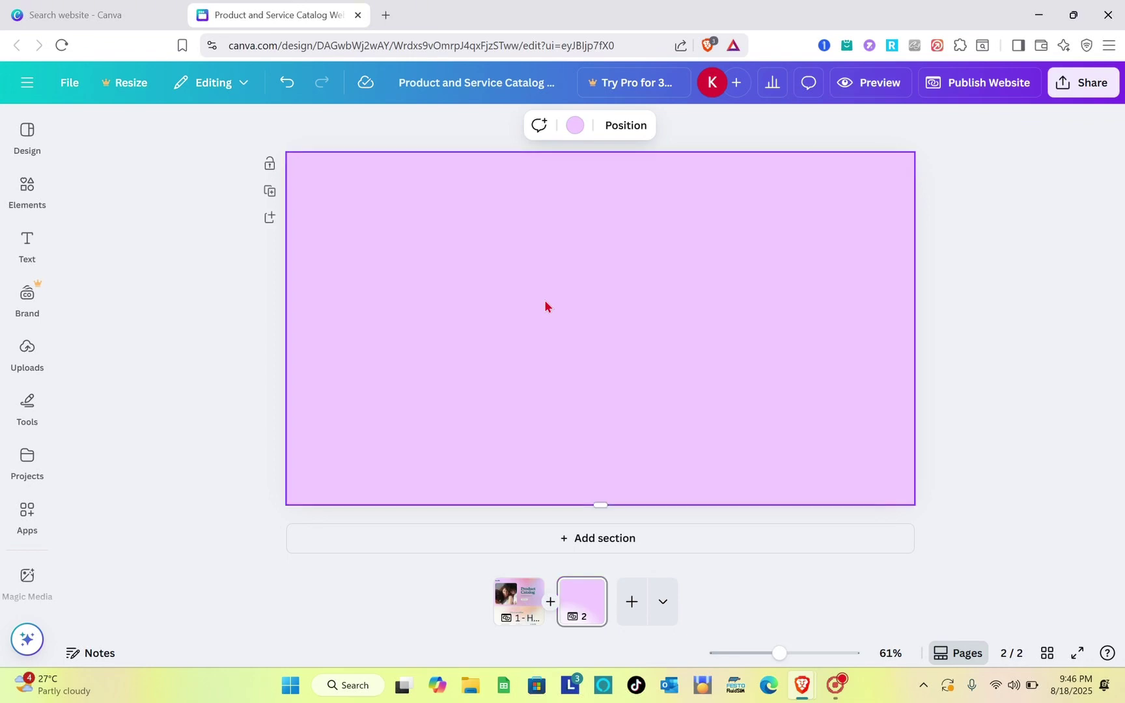
key(ctrl+v)
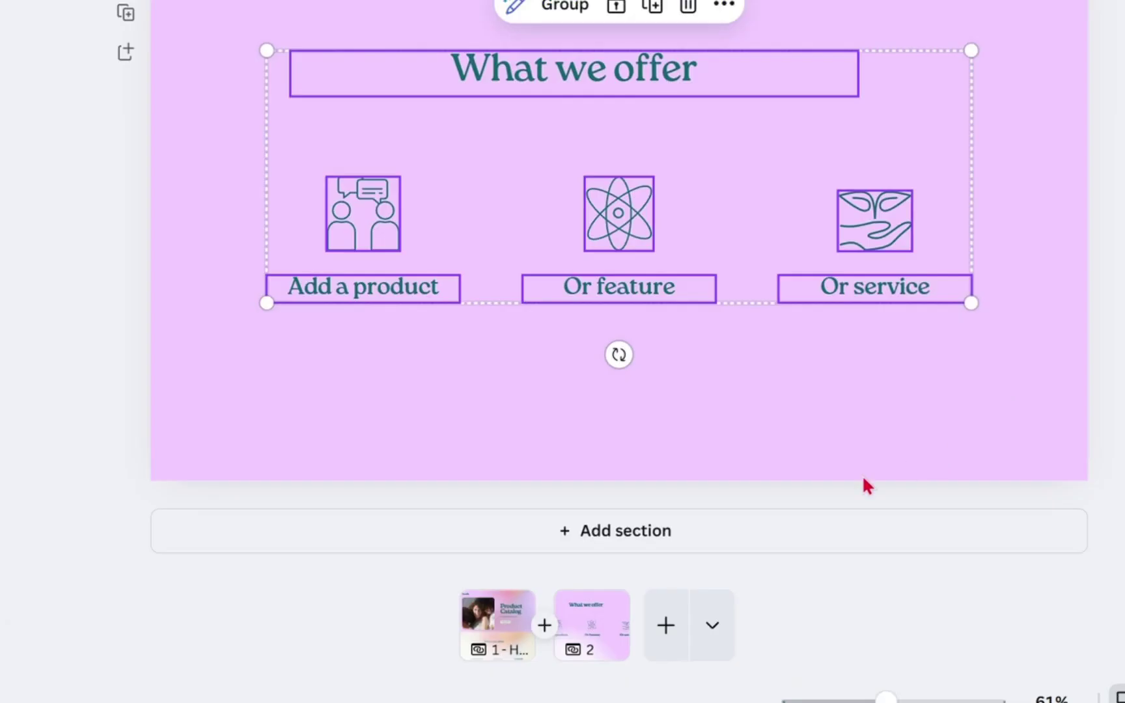
- Apply the gradient background from page 1 to page 2
click(498, 644)
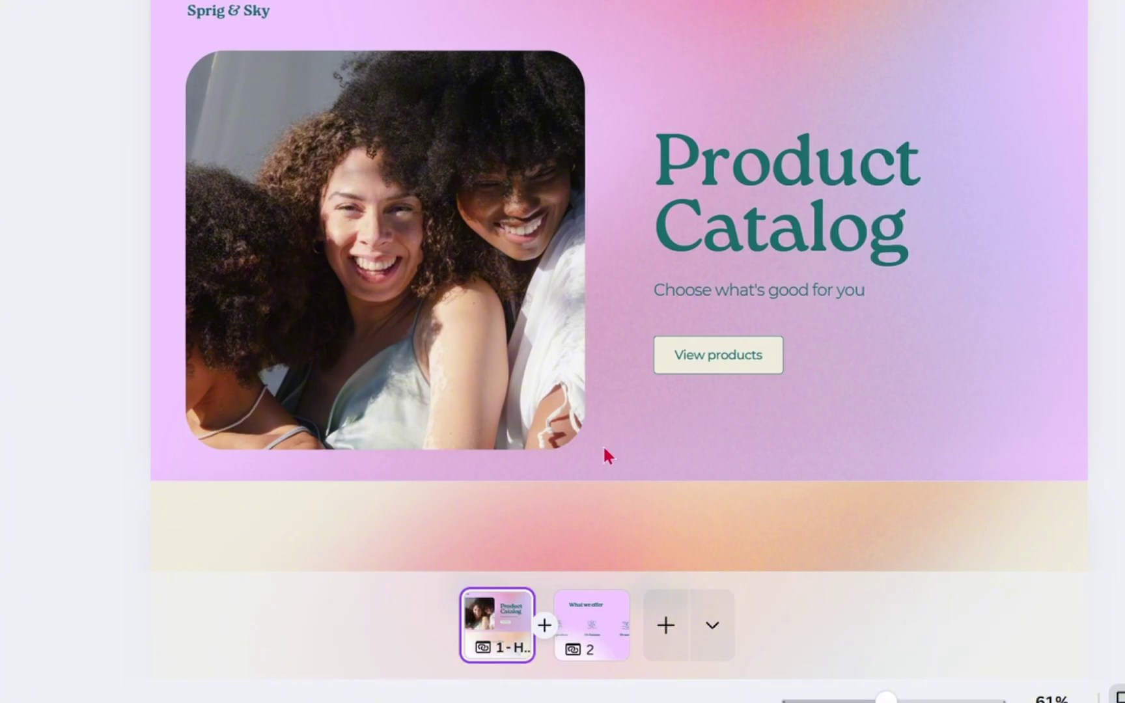
scroll(604, 449, down, 5)
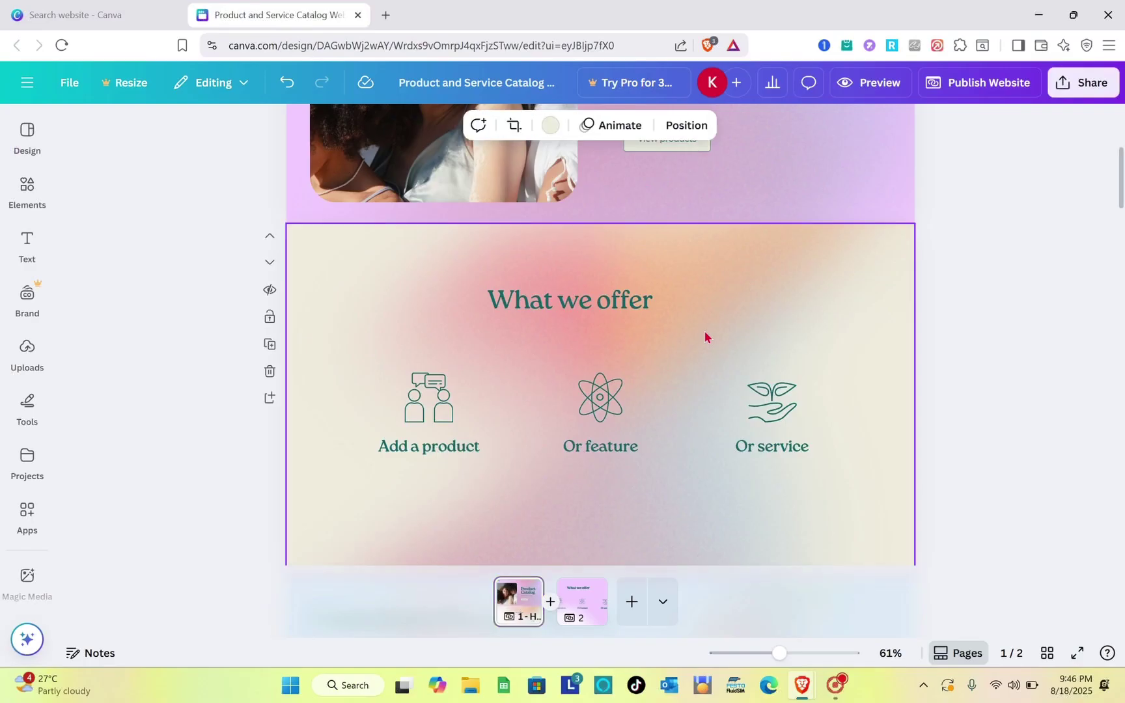
click(572, 606)
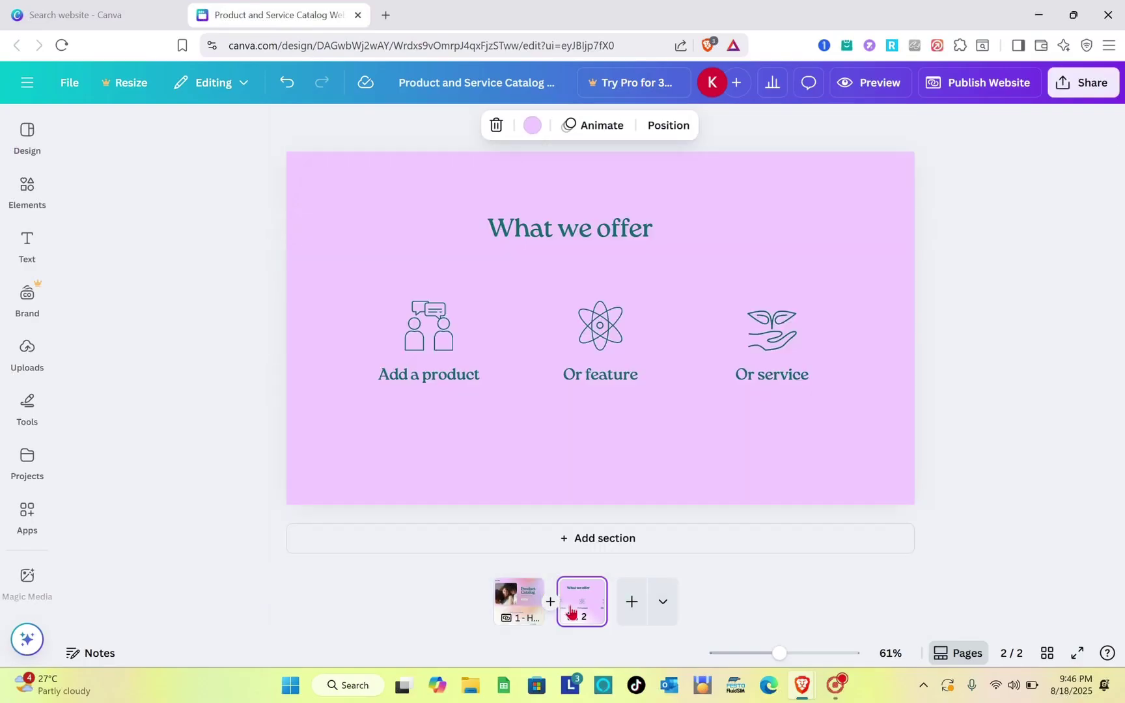
click(420, 259)
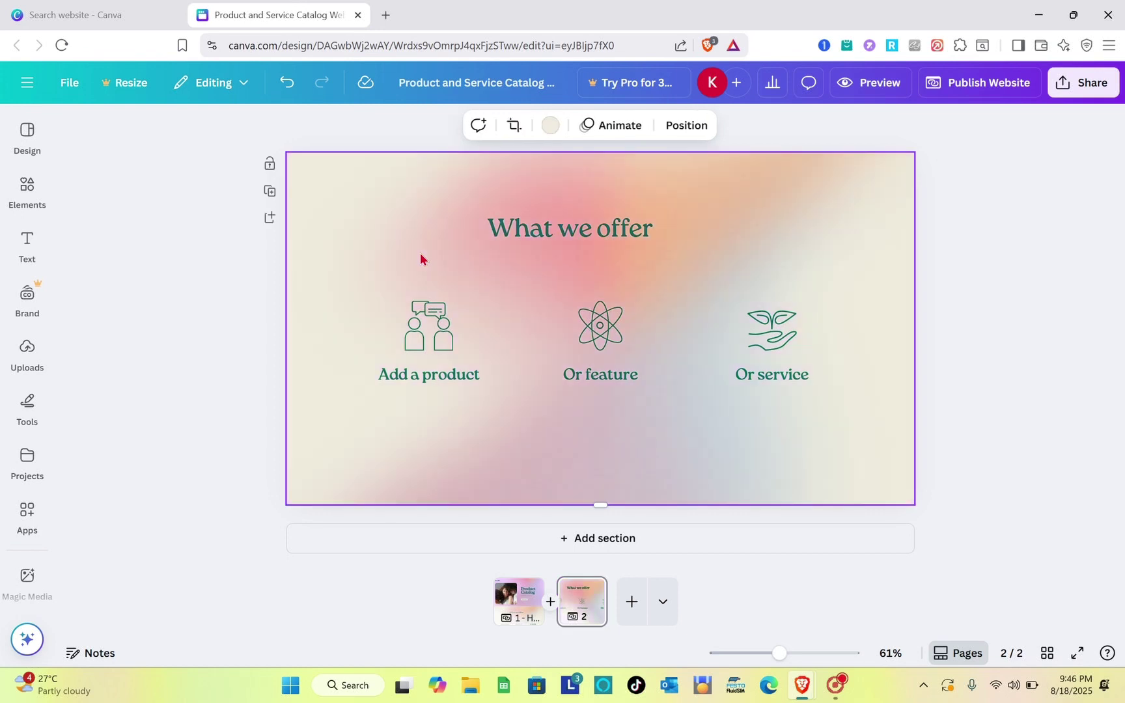
click(1000, 327)
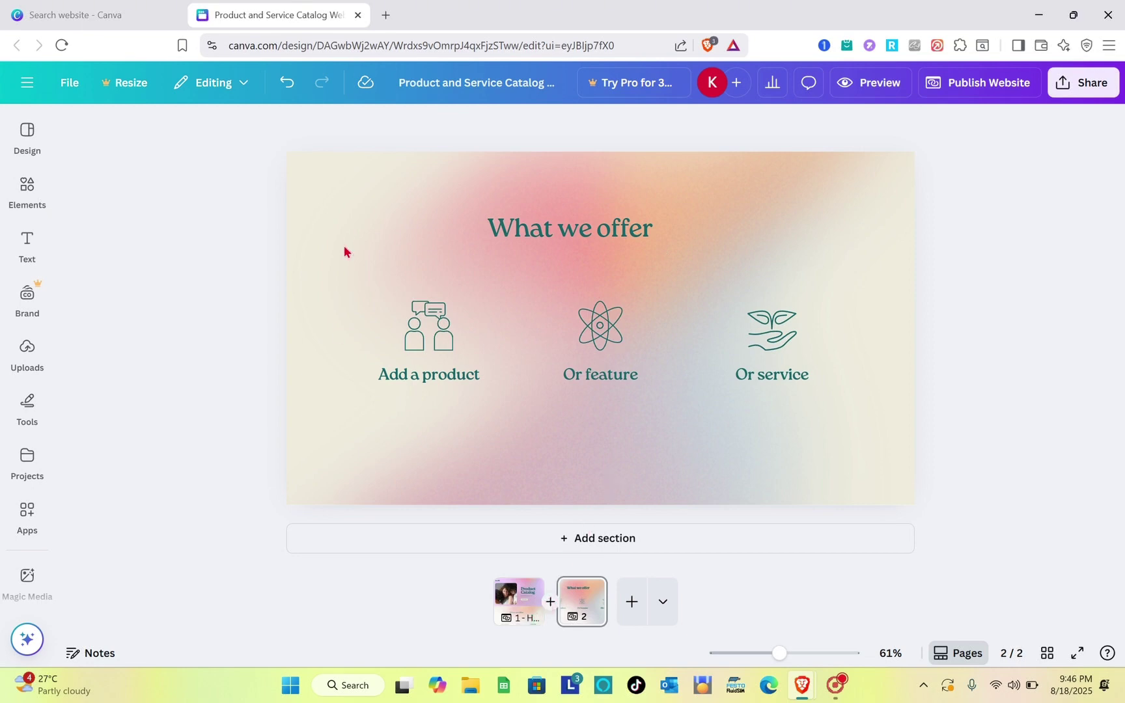
- Title page 2 'Product Page' in Notes, then return to the HOME page
click(93, 654)
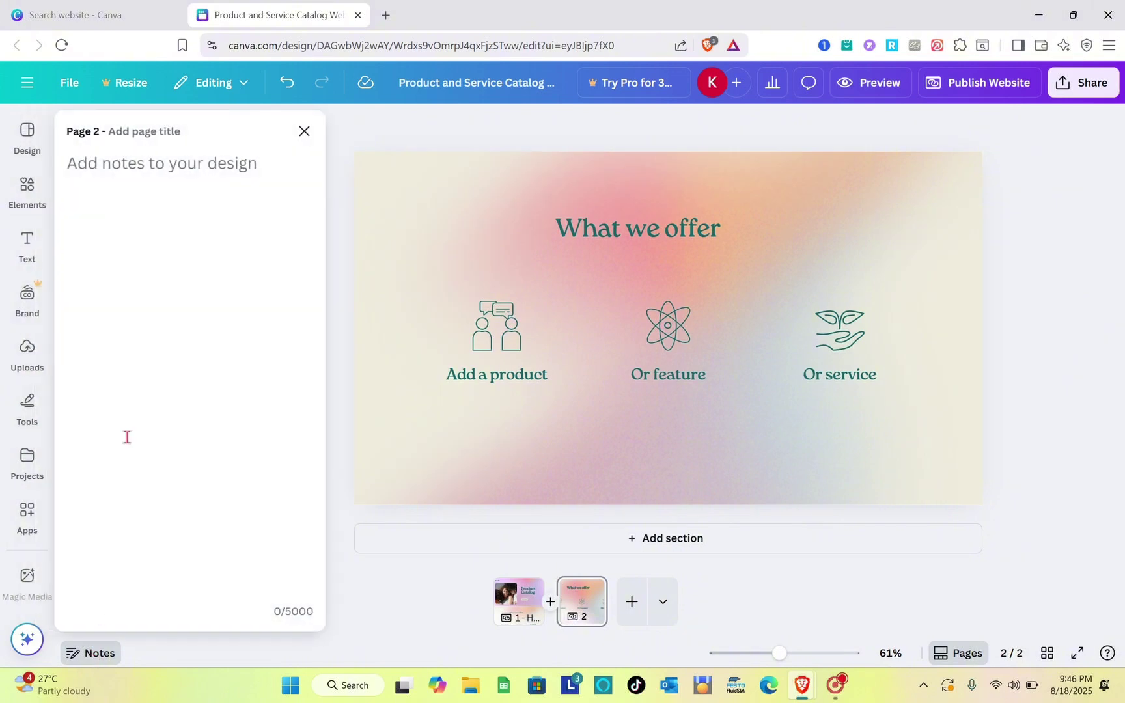
click(158, 133)
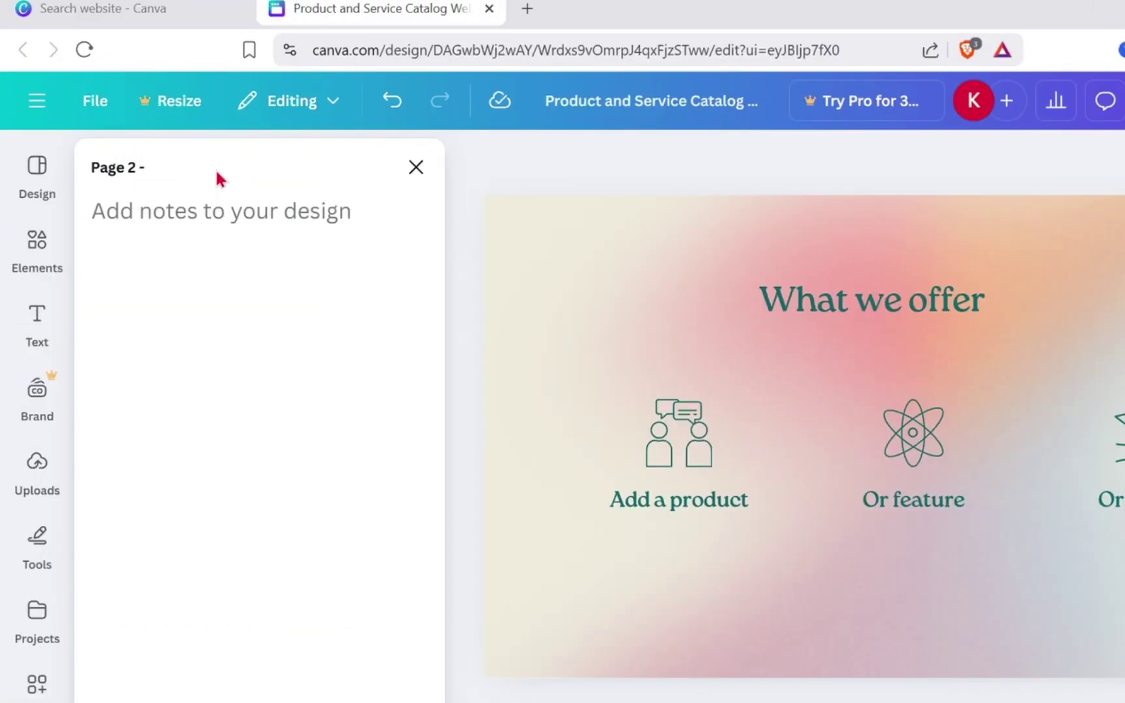
text(Produc)
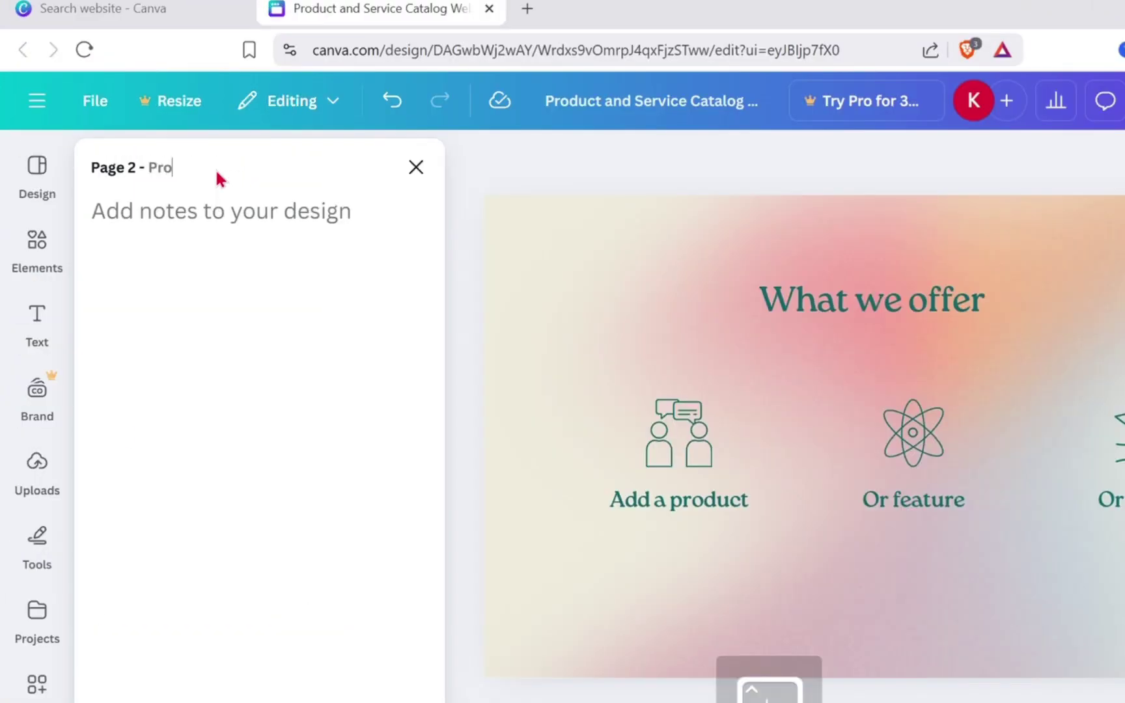
text(t Page)
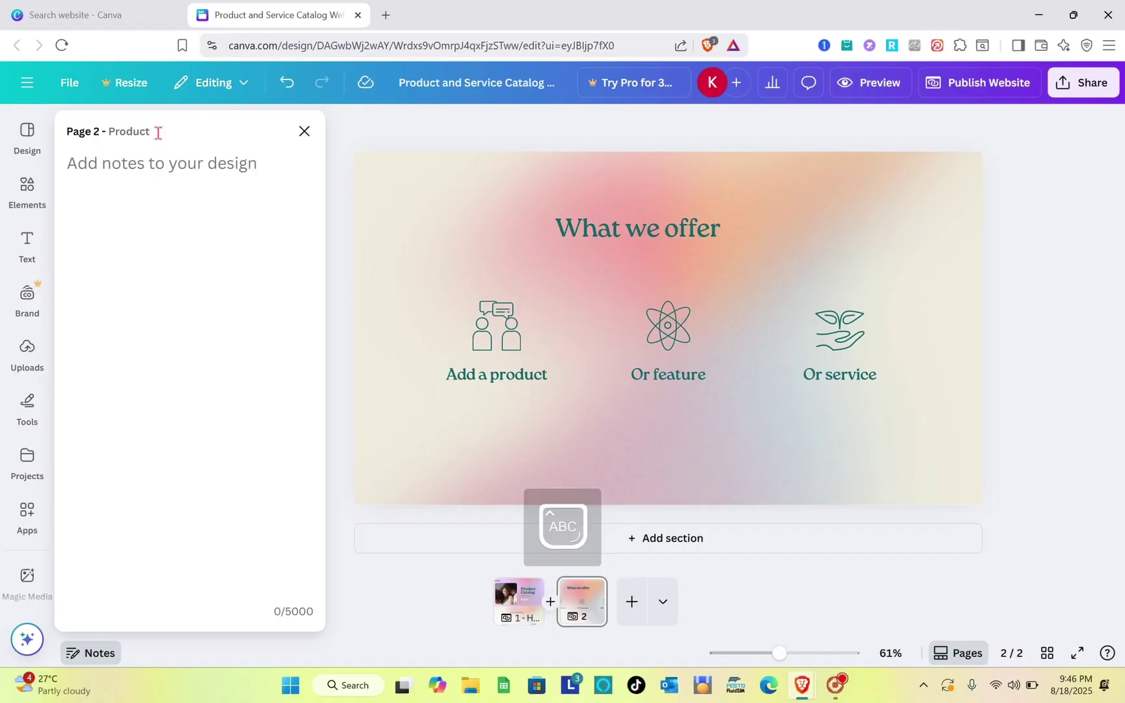
click(303, 131)
click(498, 596)
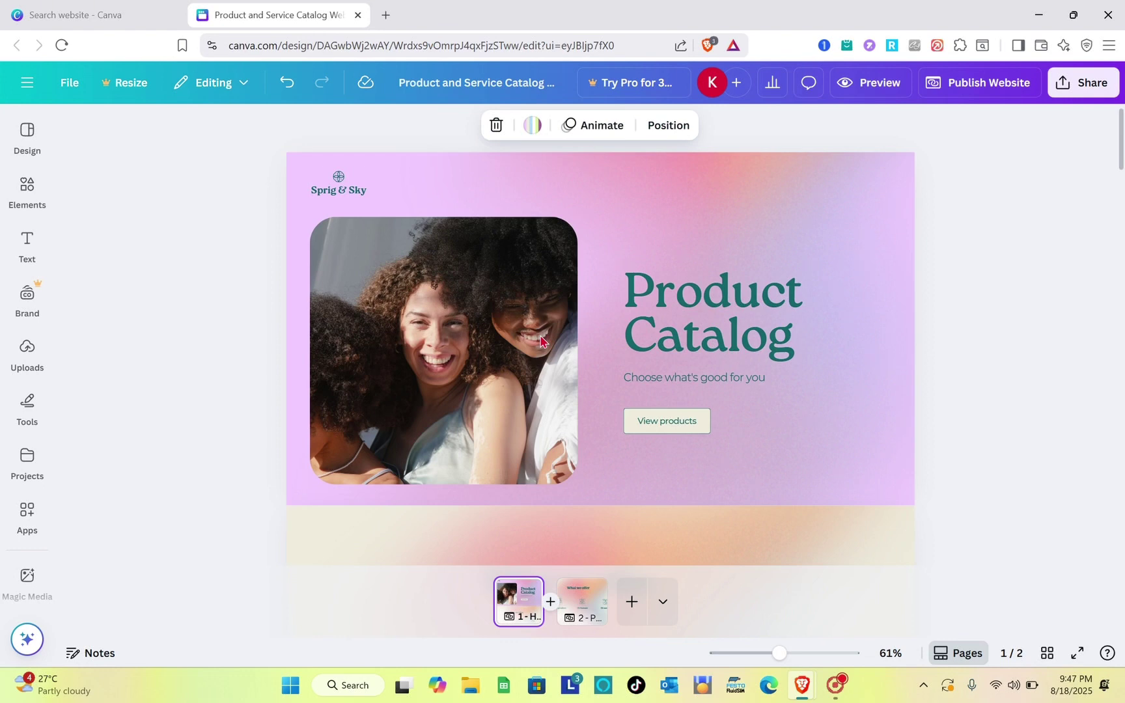
- Preview the site, open the Product Page link, then close and show page 2
click(879, 89)
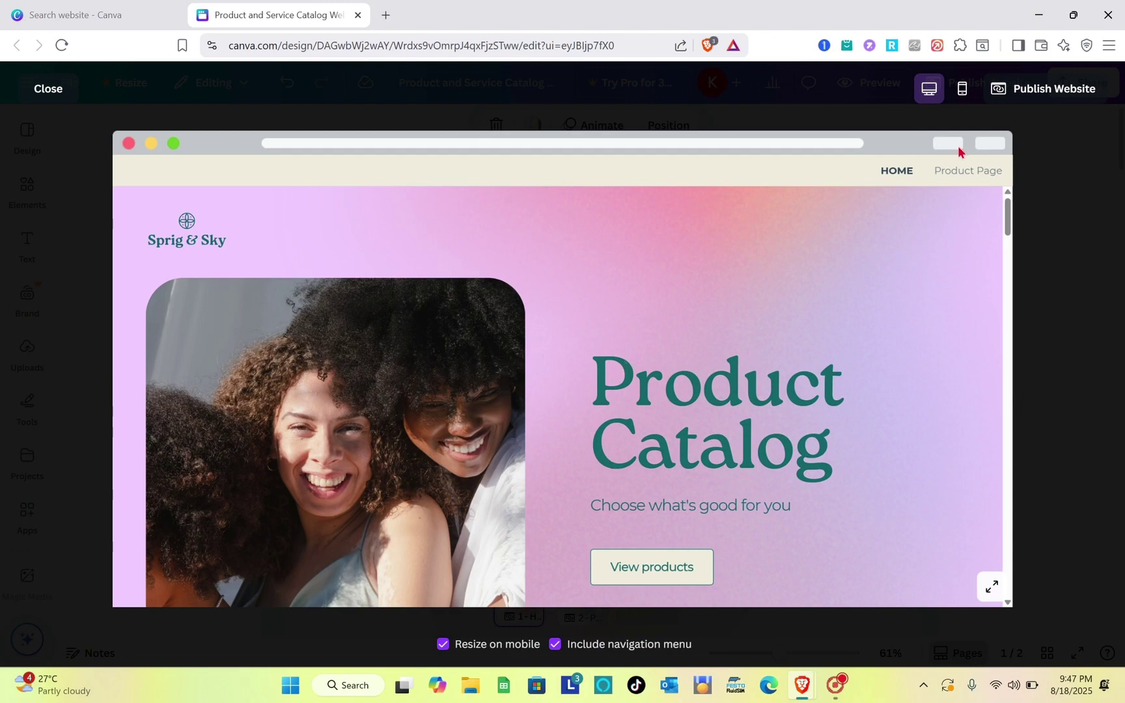
click(960, 174)
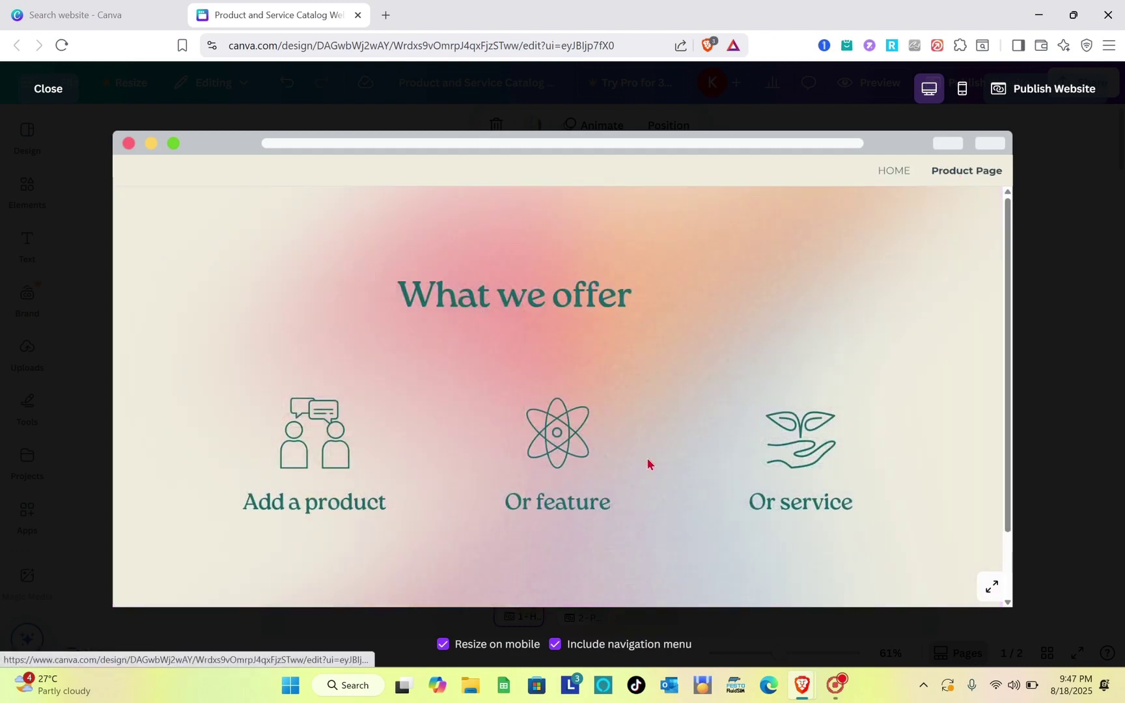
scroll(647, 464, down, 1)
scroll(648, 463, up, 1)
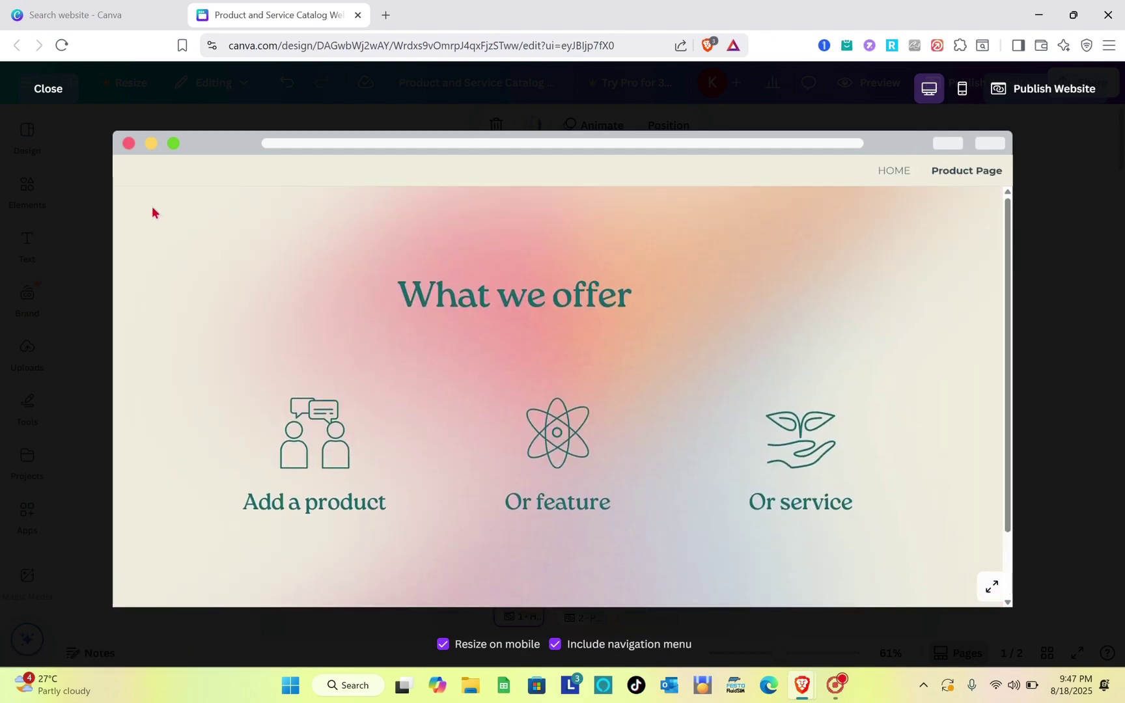
click(37, 93)
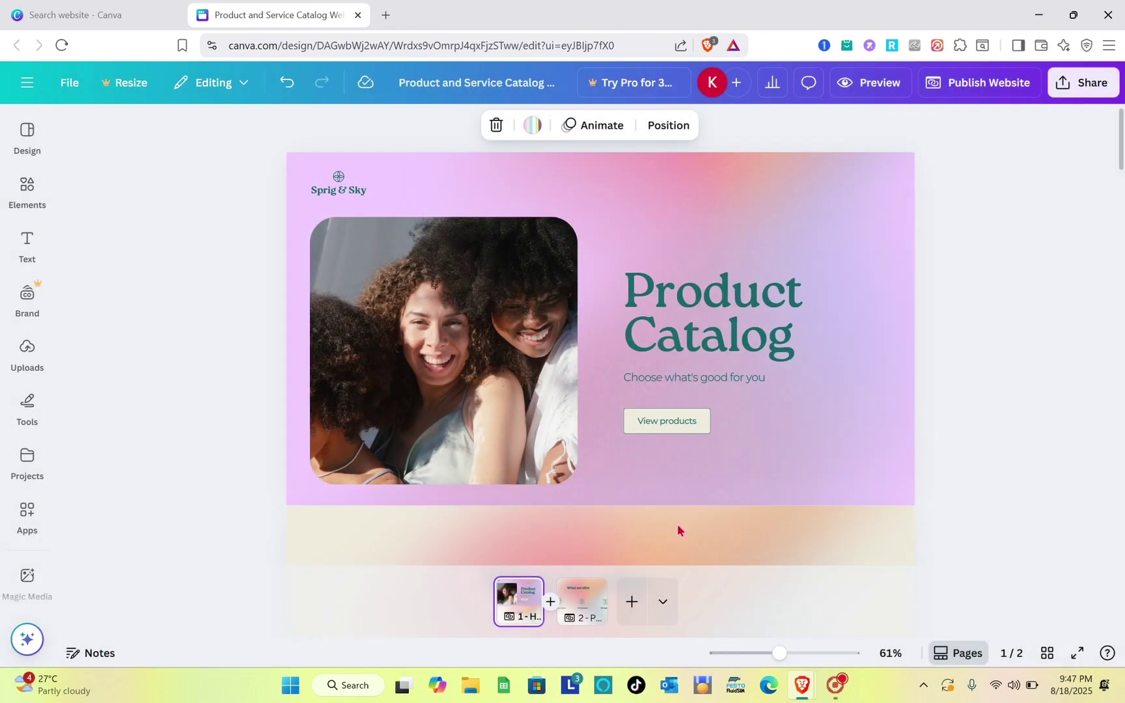
click(585, 609)
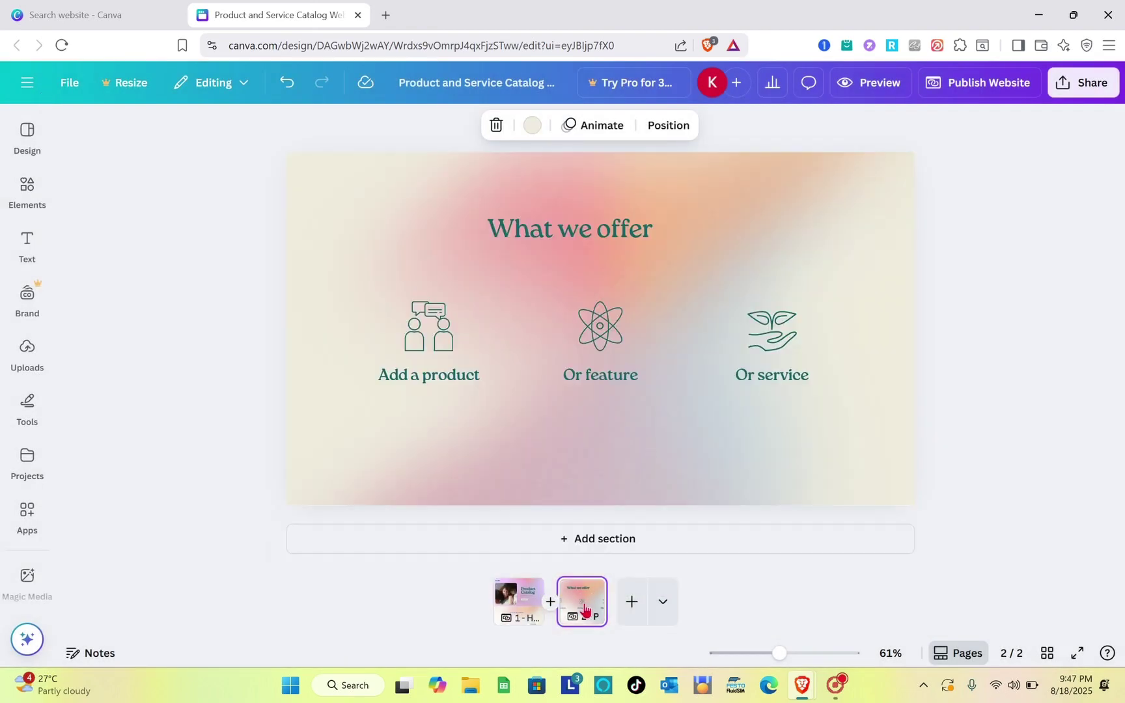
- Delete the What we offer section from page 1
click(531, 623)
scroll(563, 410, down, 3)
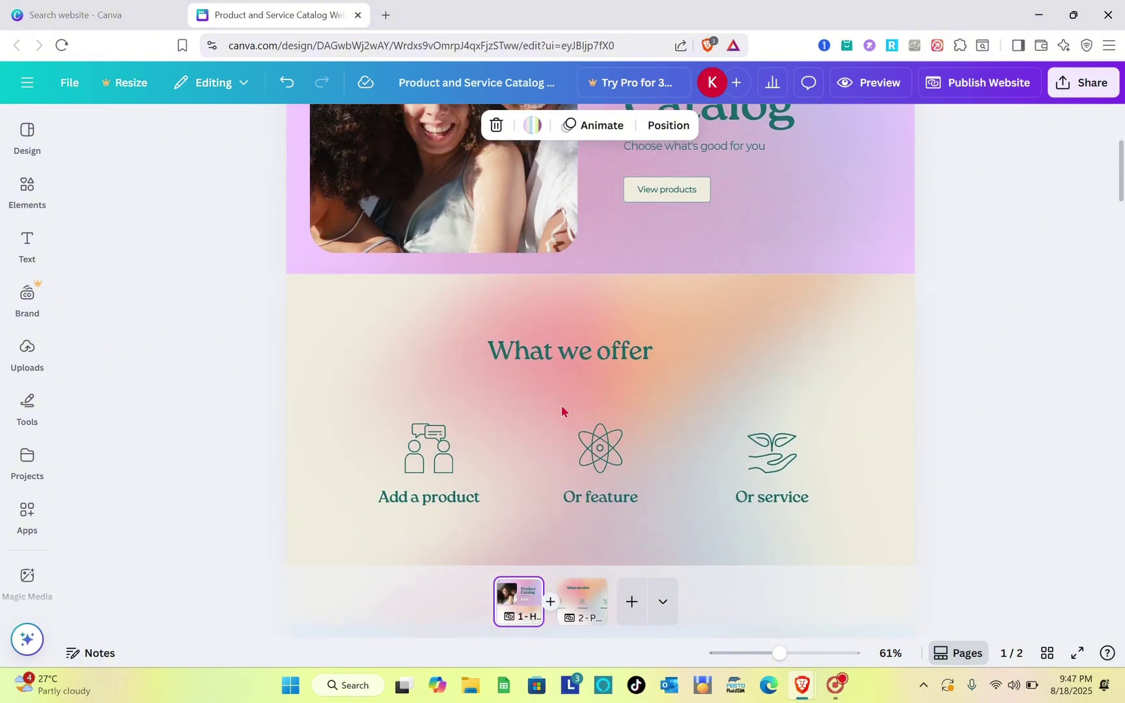
click(430, 295)
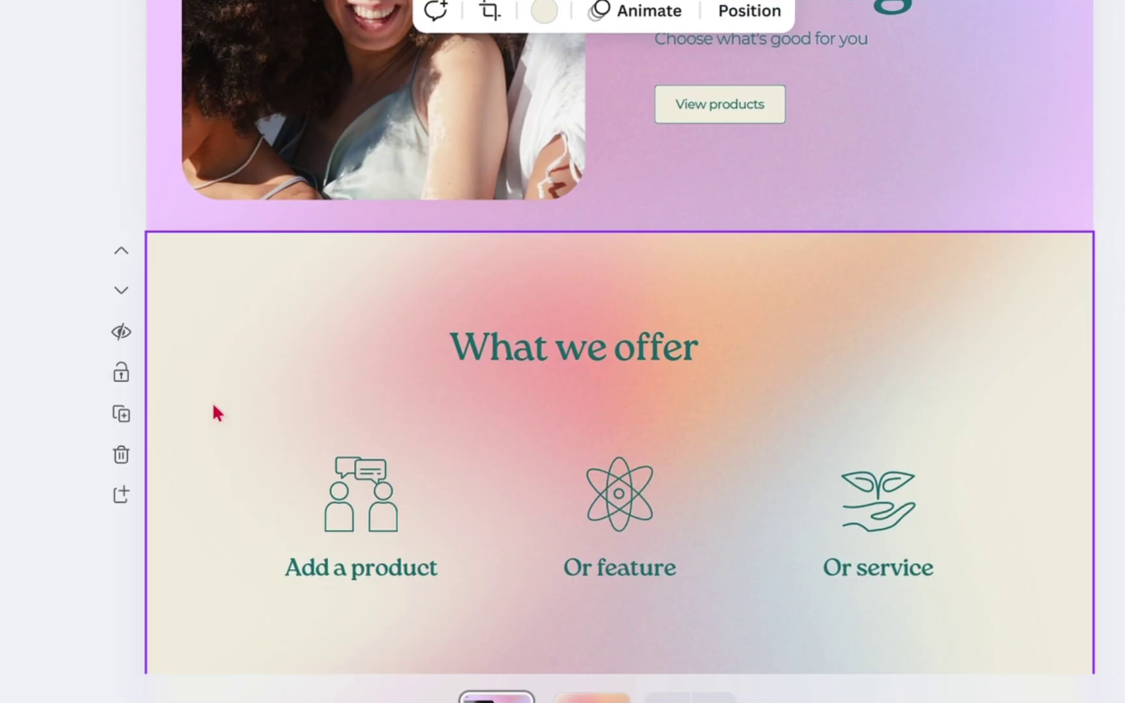
click(121, 455)
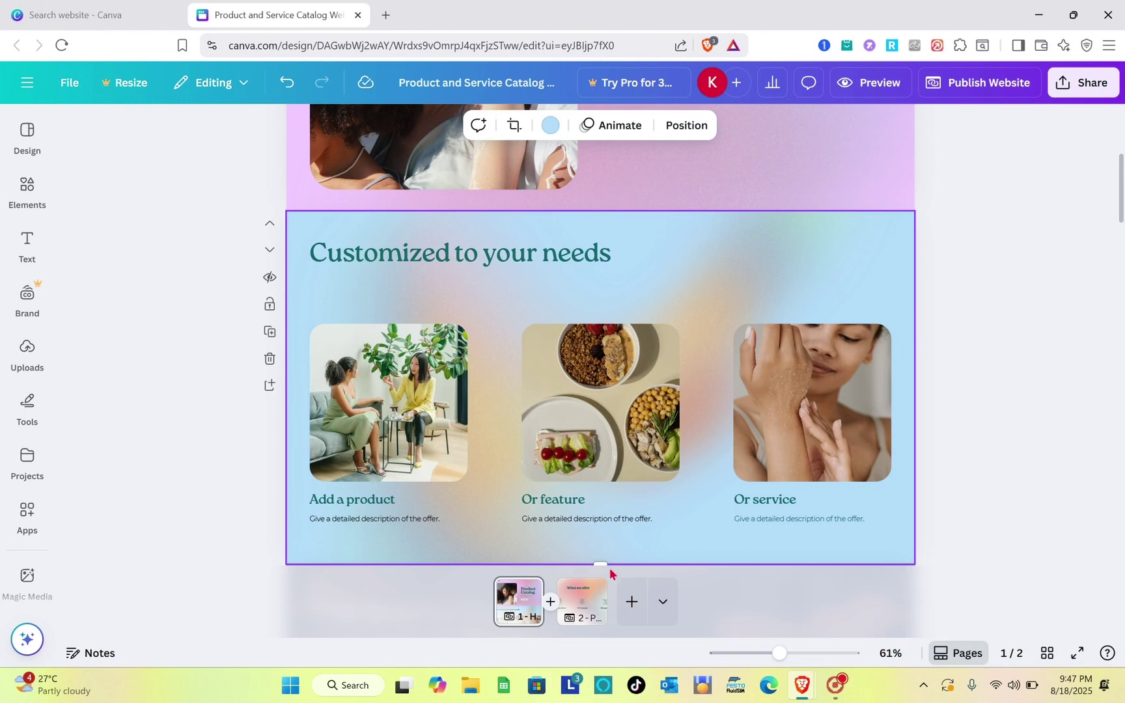
- Add a third page and paste the gradient background onto it
click(630, 602)
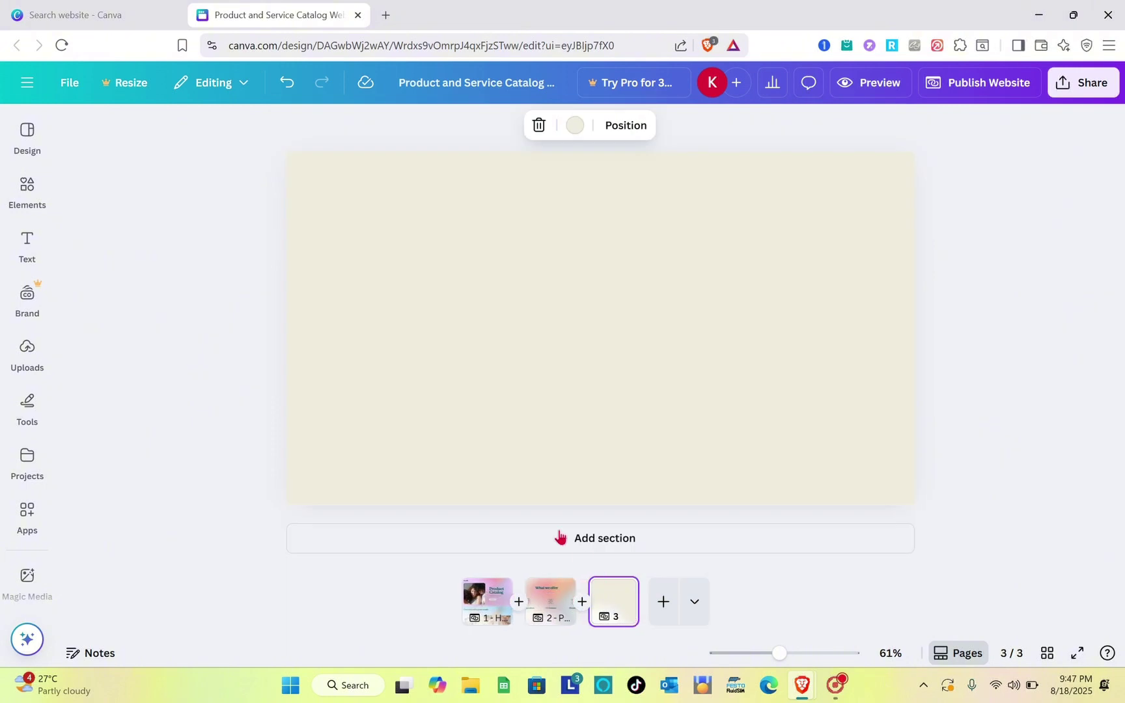
click(524, 368)
key(ctrl+v)
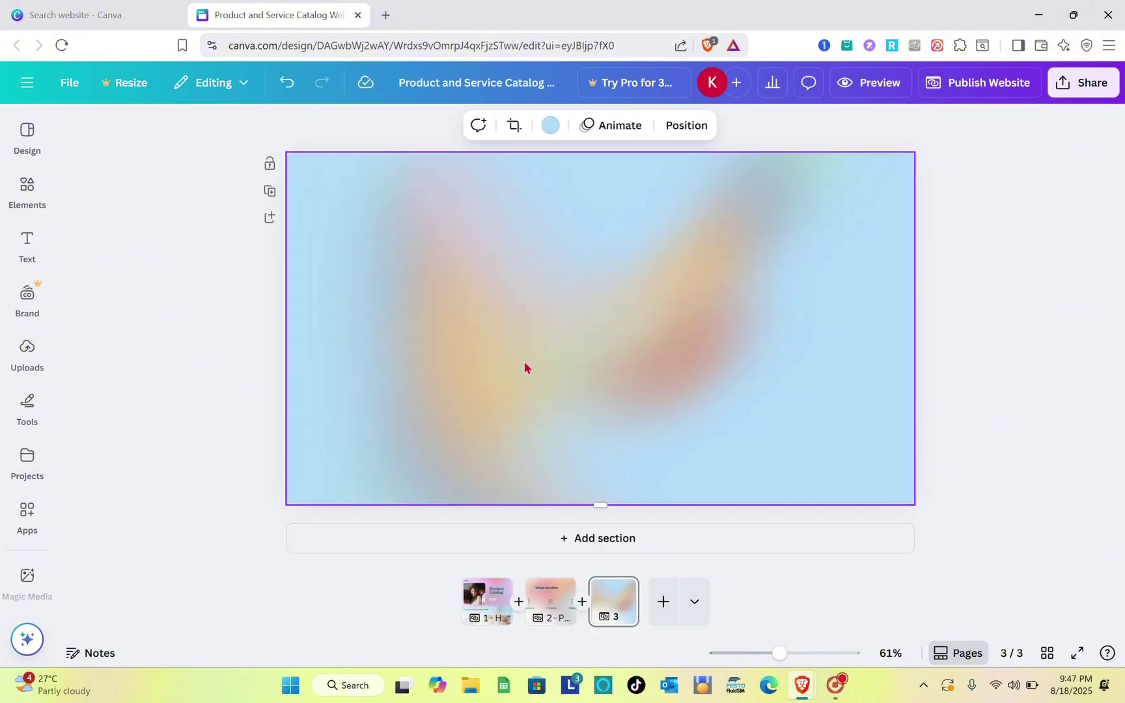
click(487, 622)
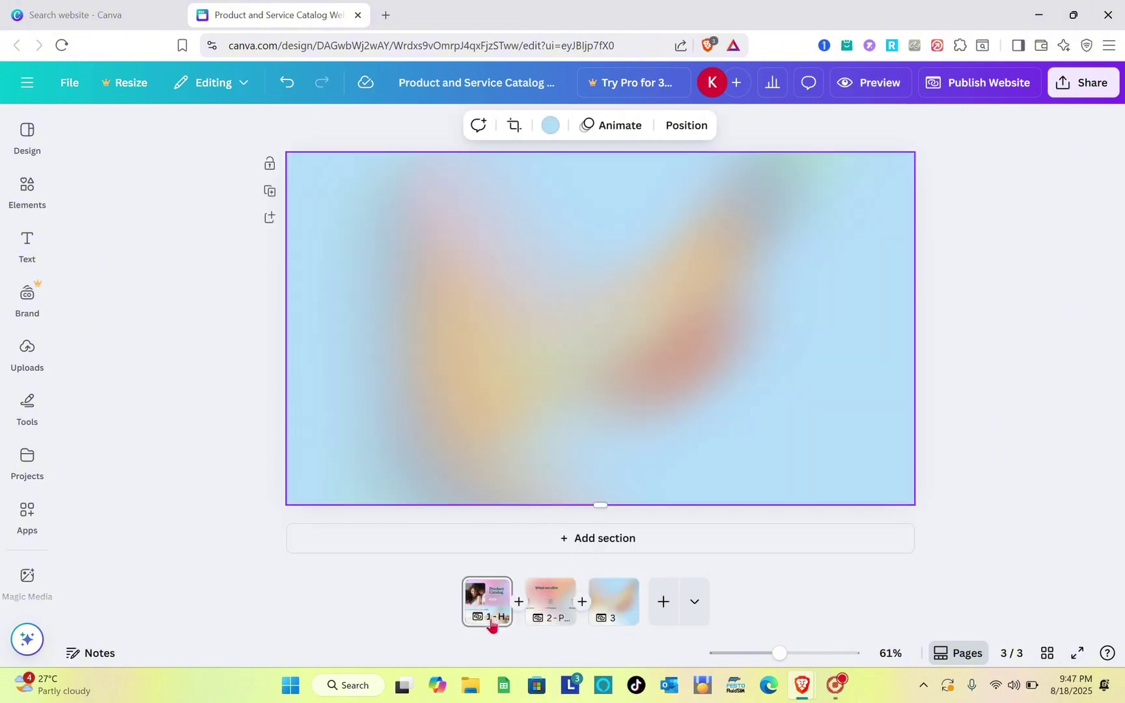
scroll(466, 400, down, 5)
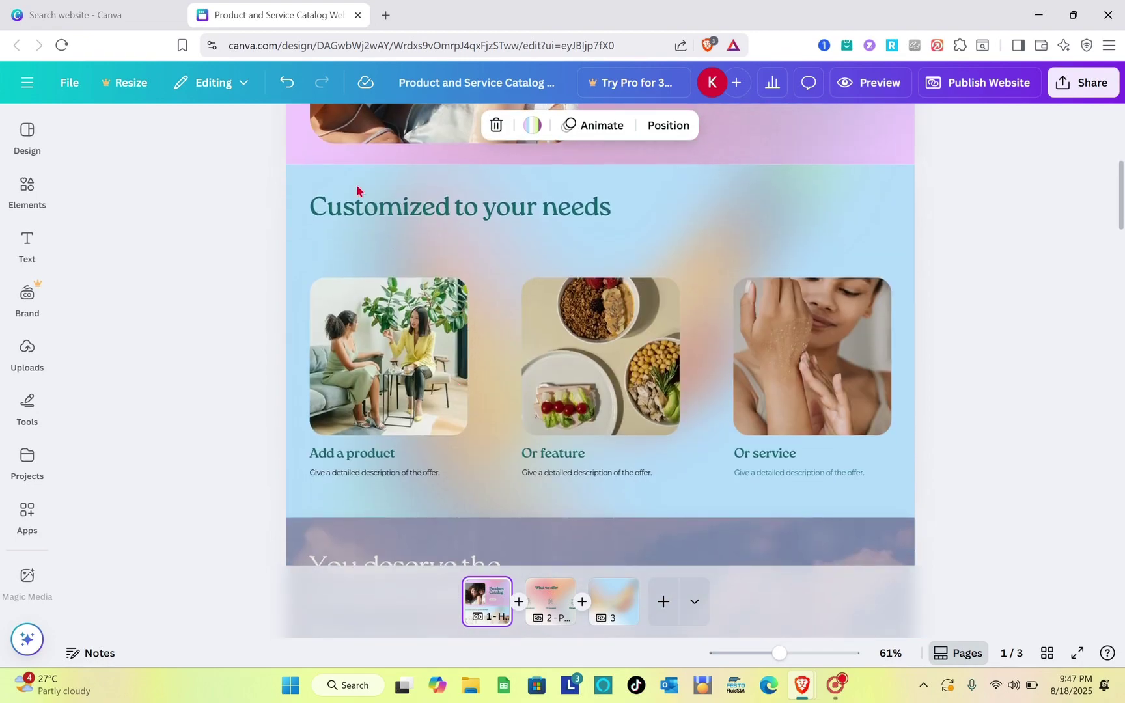
- Copy the Customized to your needs heading, images and captions onto page 3
drag(301, 192, 901, 493)
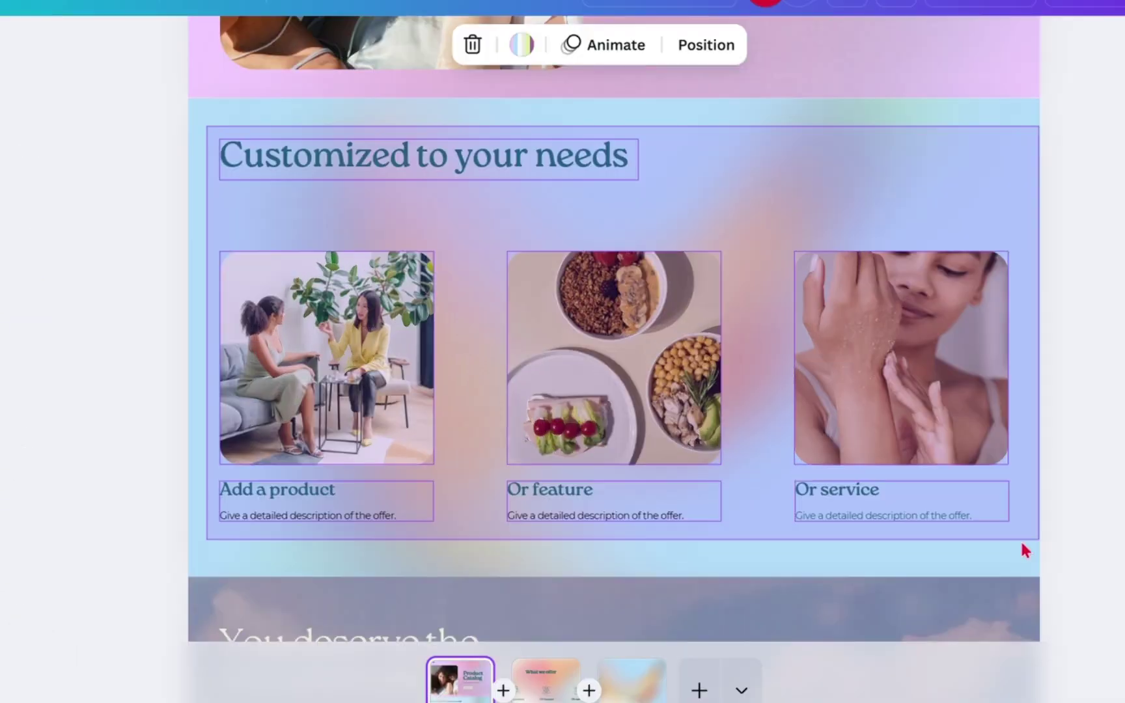
drag(1021, 544, 1021, 547)
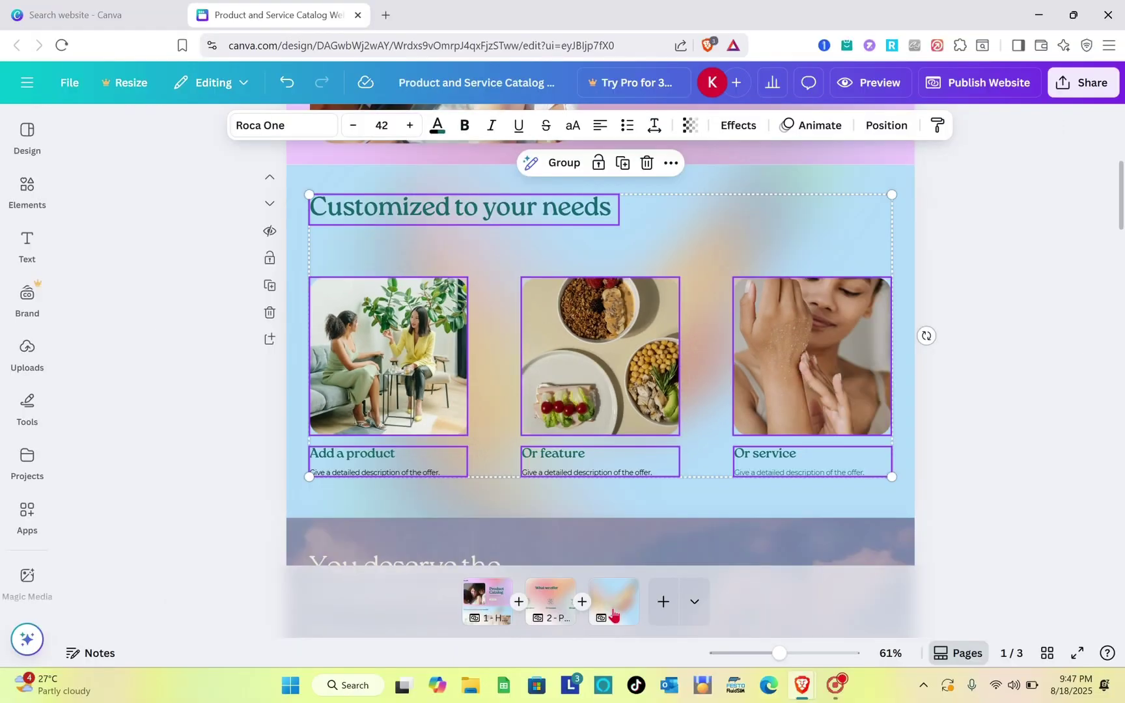
key(Delete)
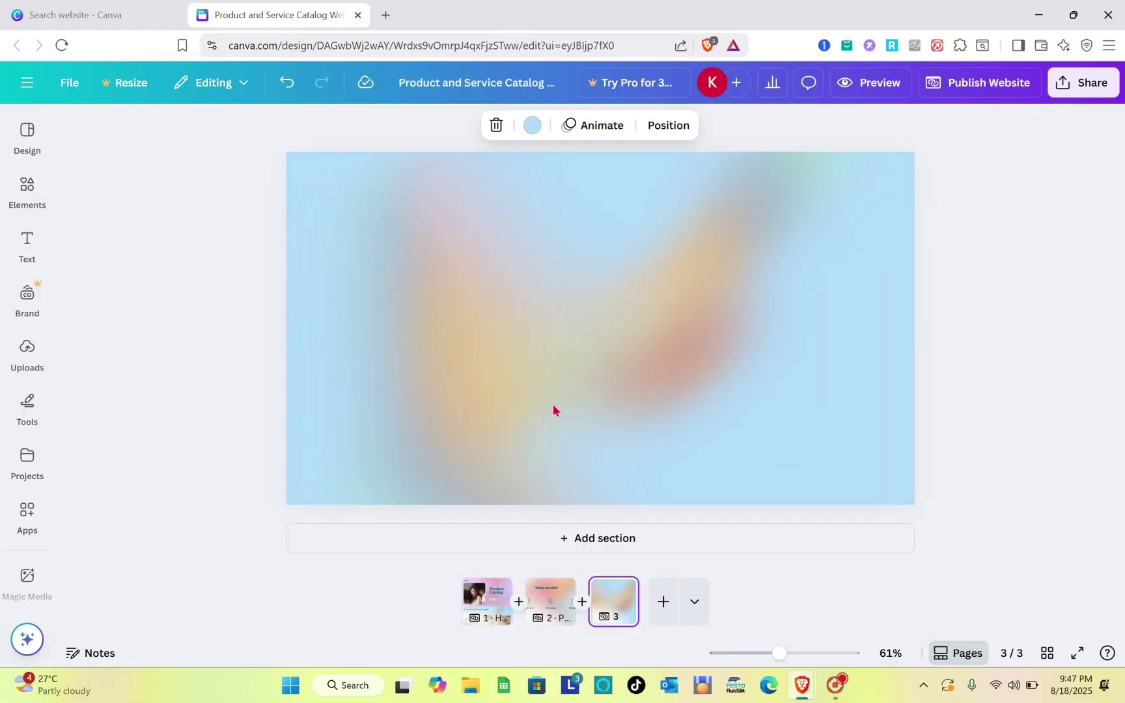
key(ctrl+z)
click(1017, 300)
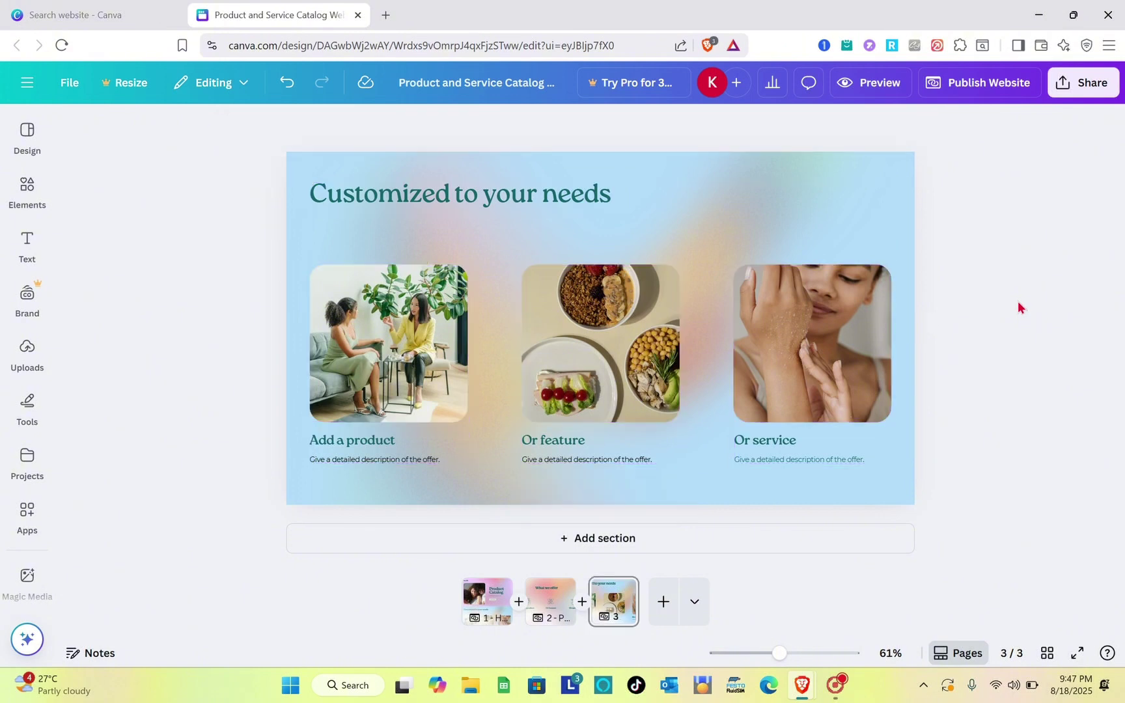
click(488, 613)
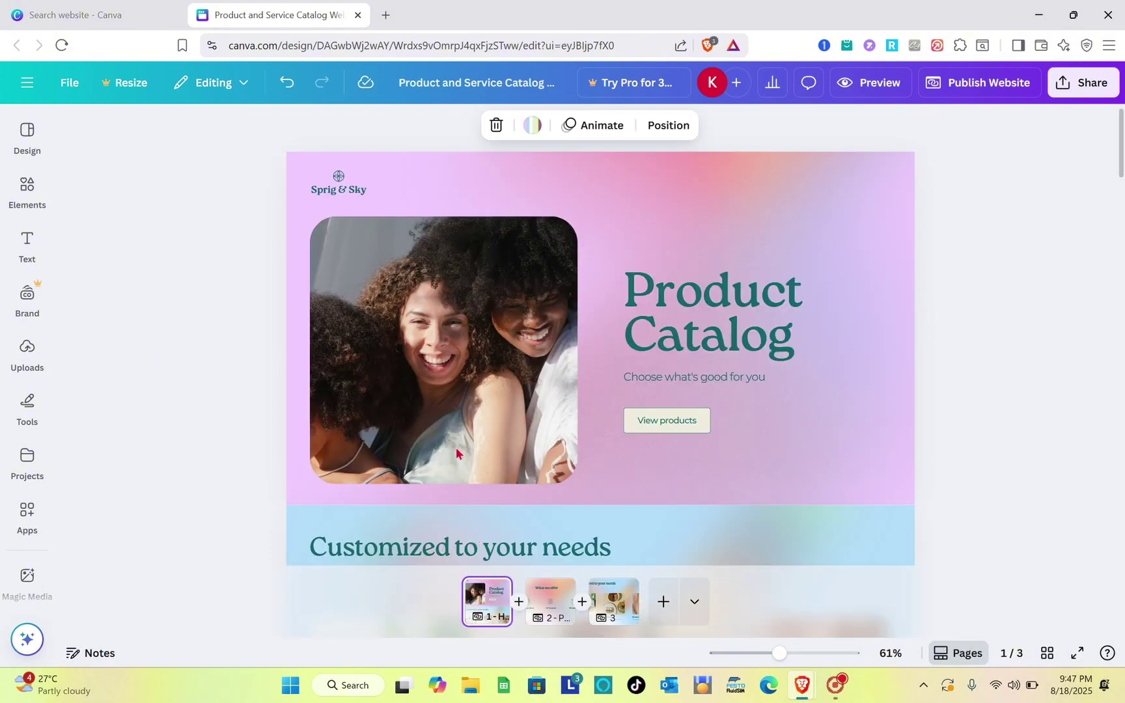
- Delete the Customized heading, images, captions and leftover empty section from page 1
scroll(456, 447, down, 5)
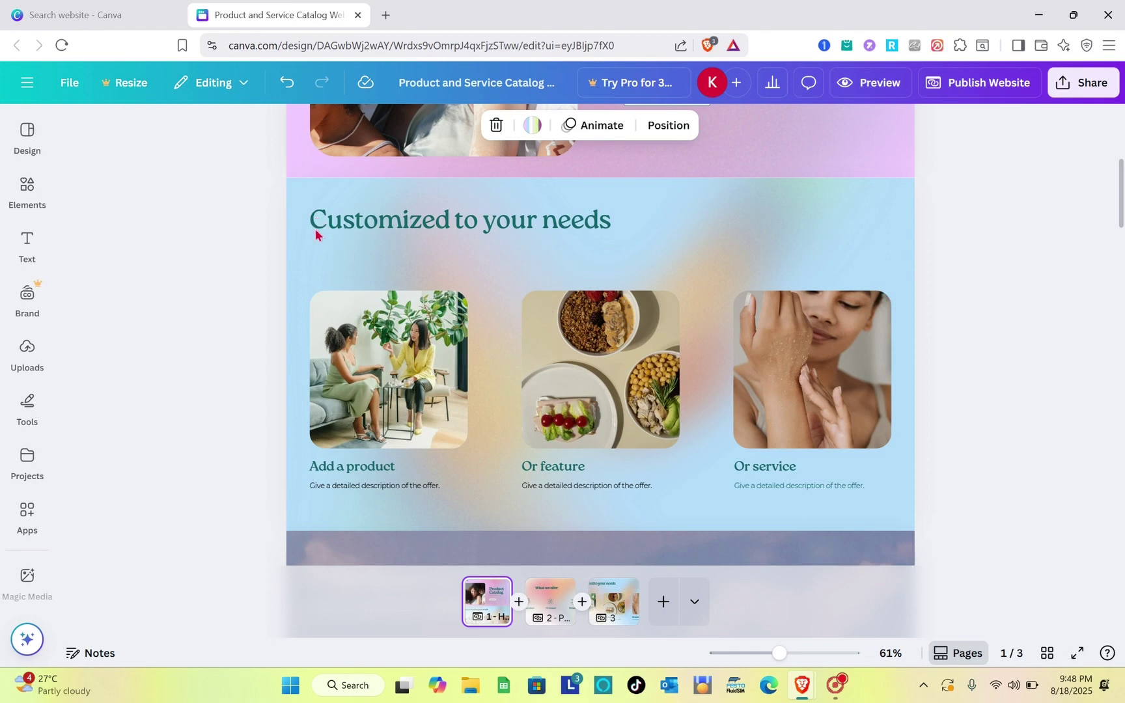
click(317, 251)
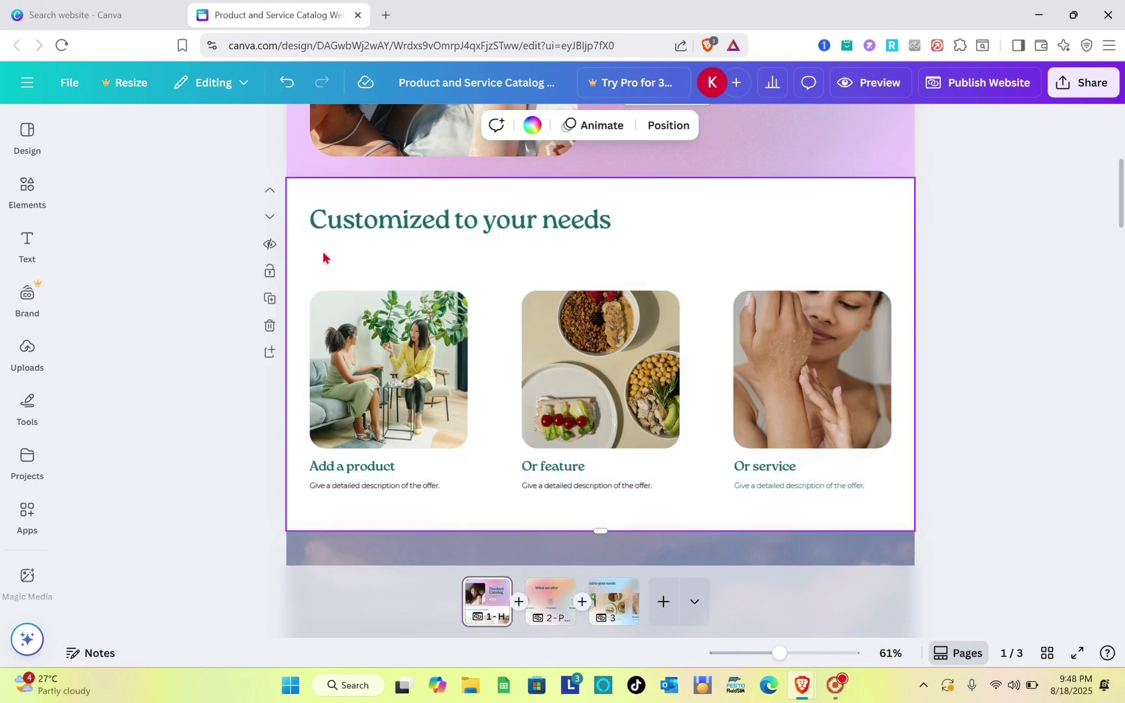
drag(305, 211, 818, 499)
key(Delete)
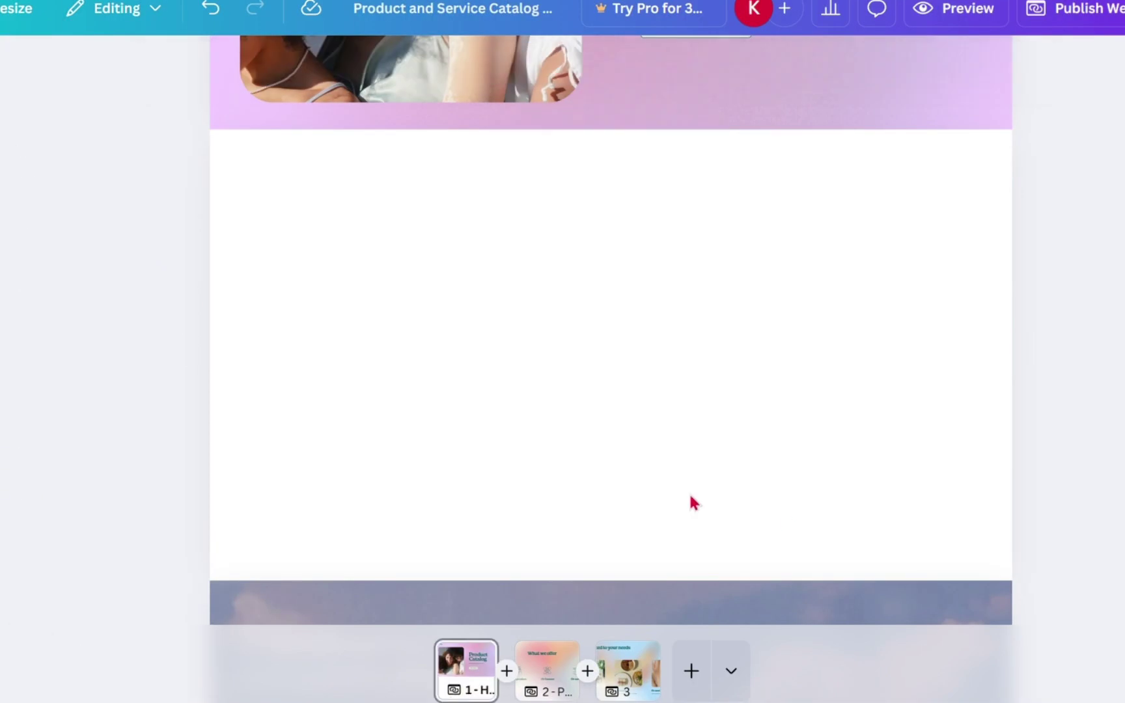
click(691, 498)
click(190, 319)
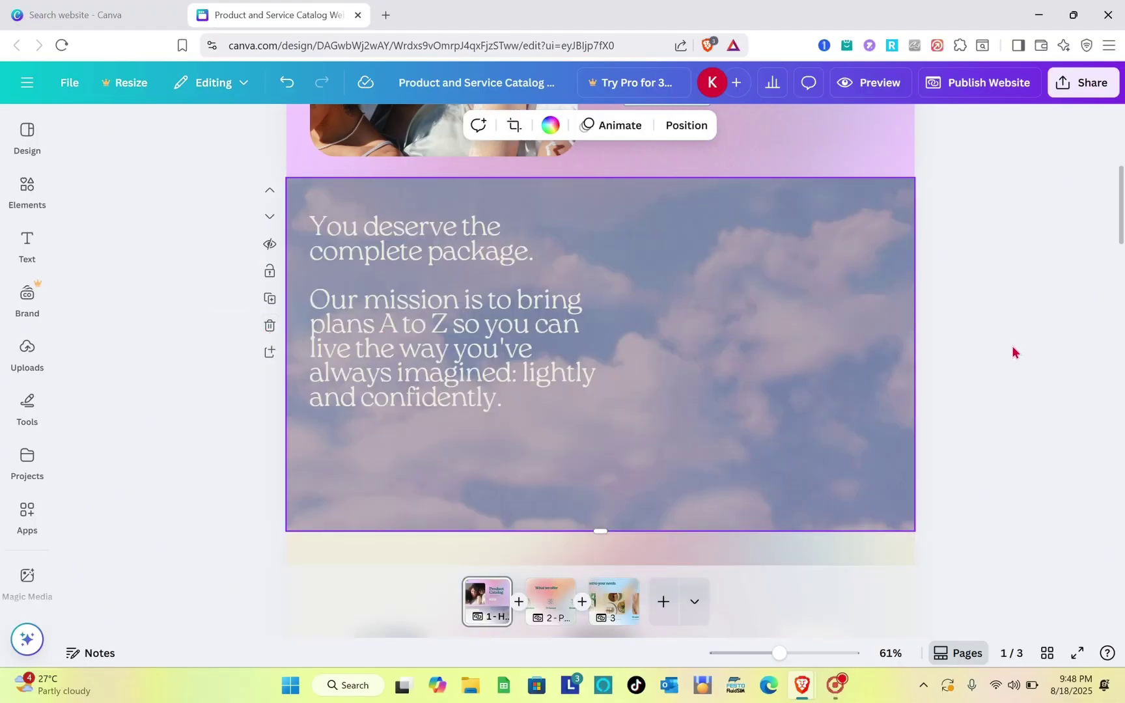
scroll(1012, 352, down, 3)
scroll(1013, 352, up, 7)
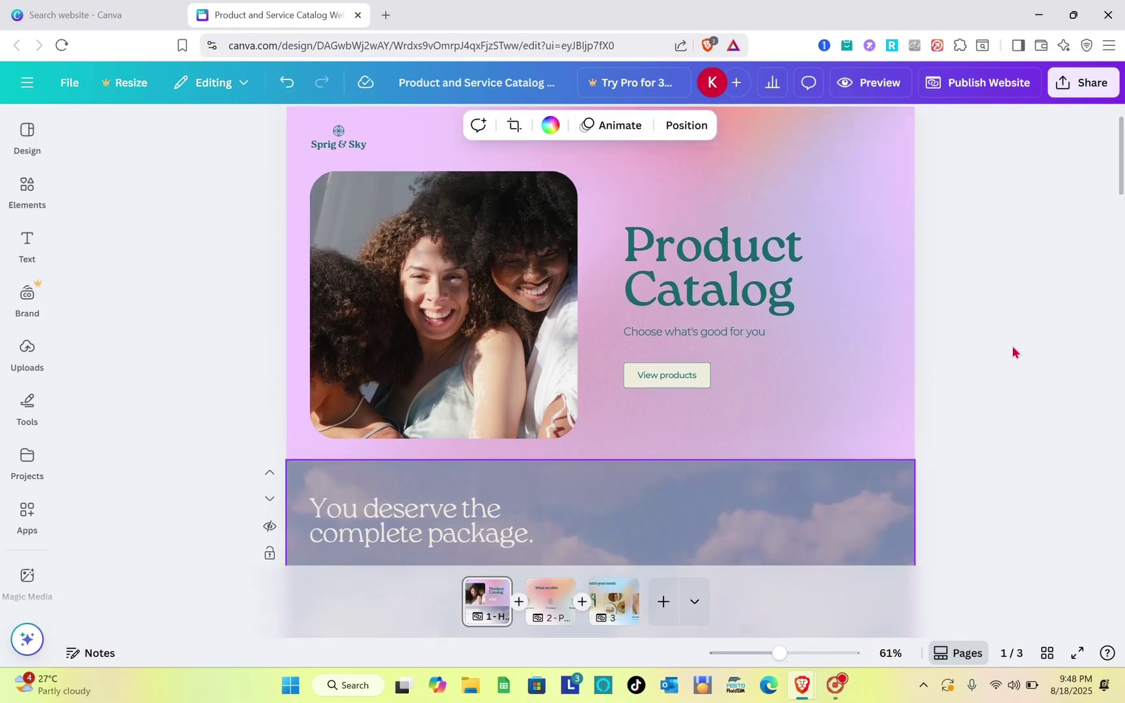
scroll(1014, 352, down, 3)
click(613, 608)
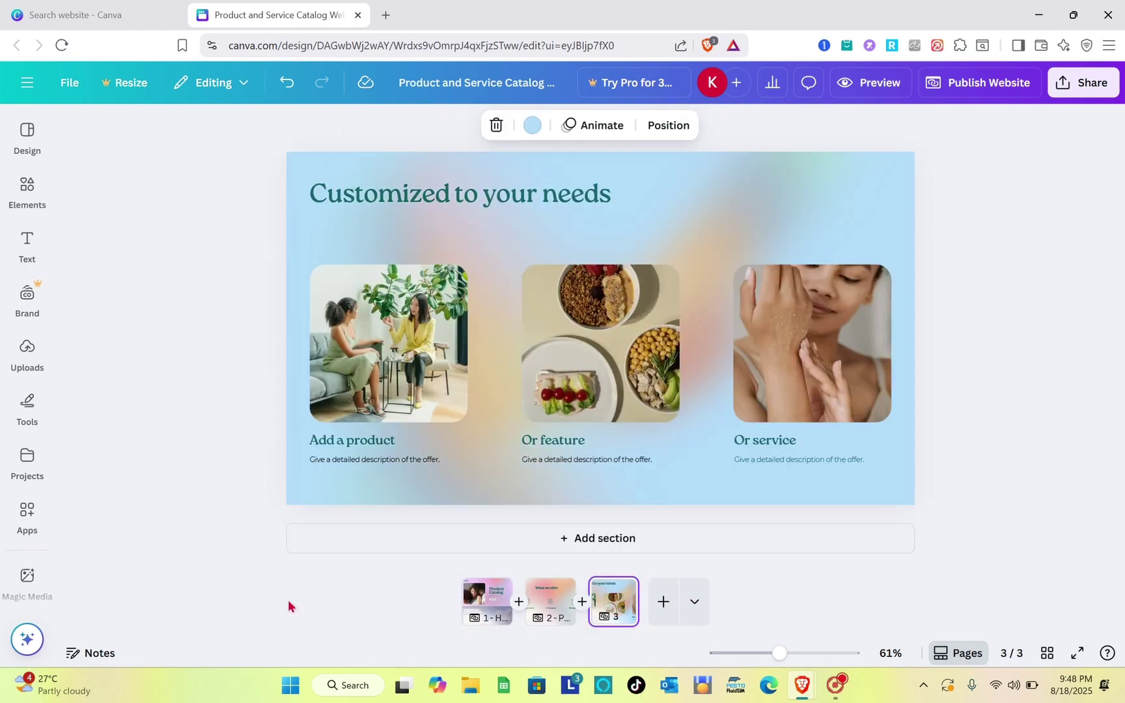
- Enter 'Services' as page 3's title in the Notes panel
click(79, 653)
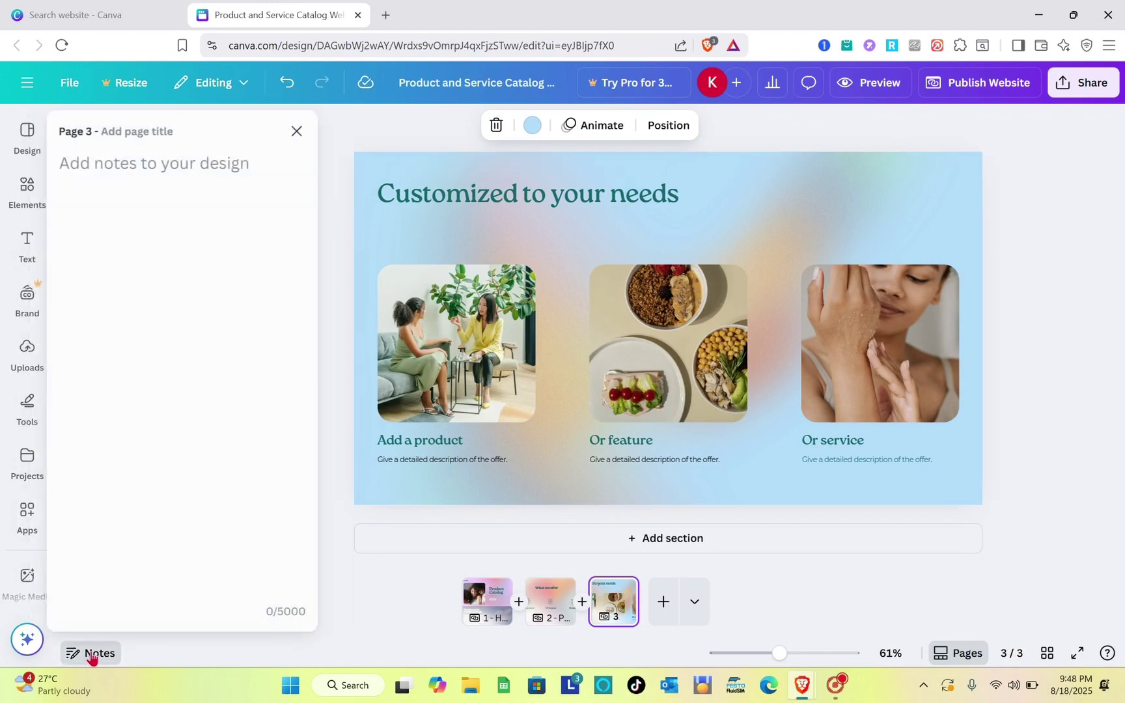
click(144, 130)
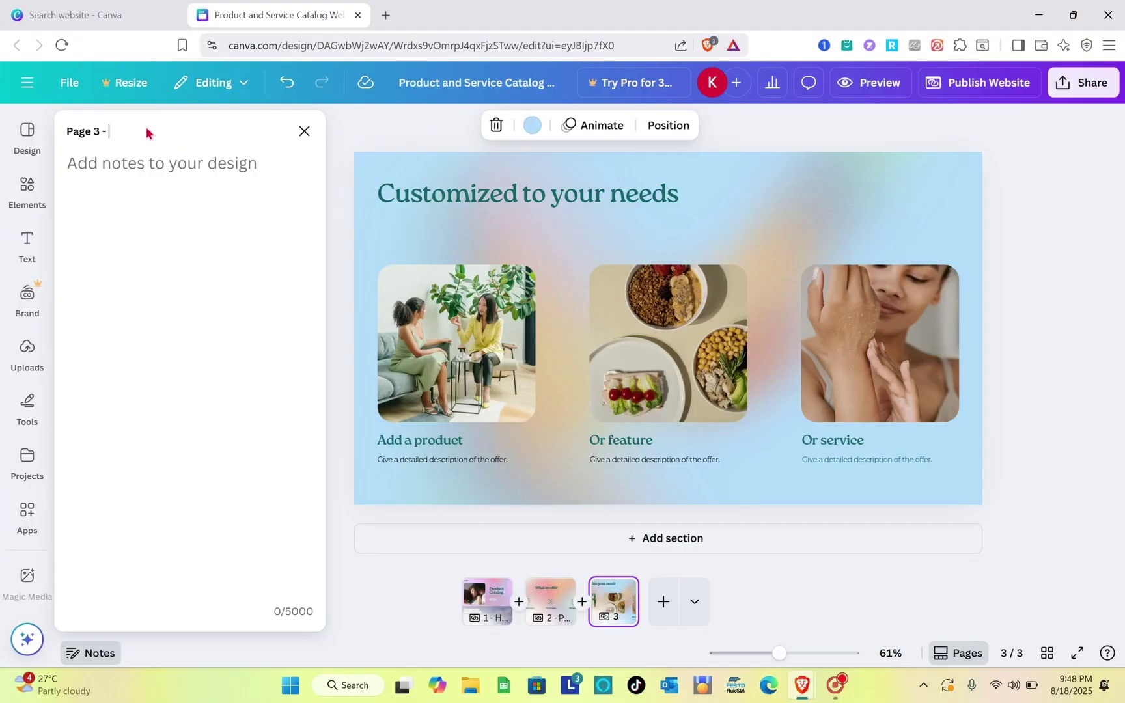
key(Caps_Lock)
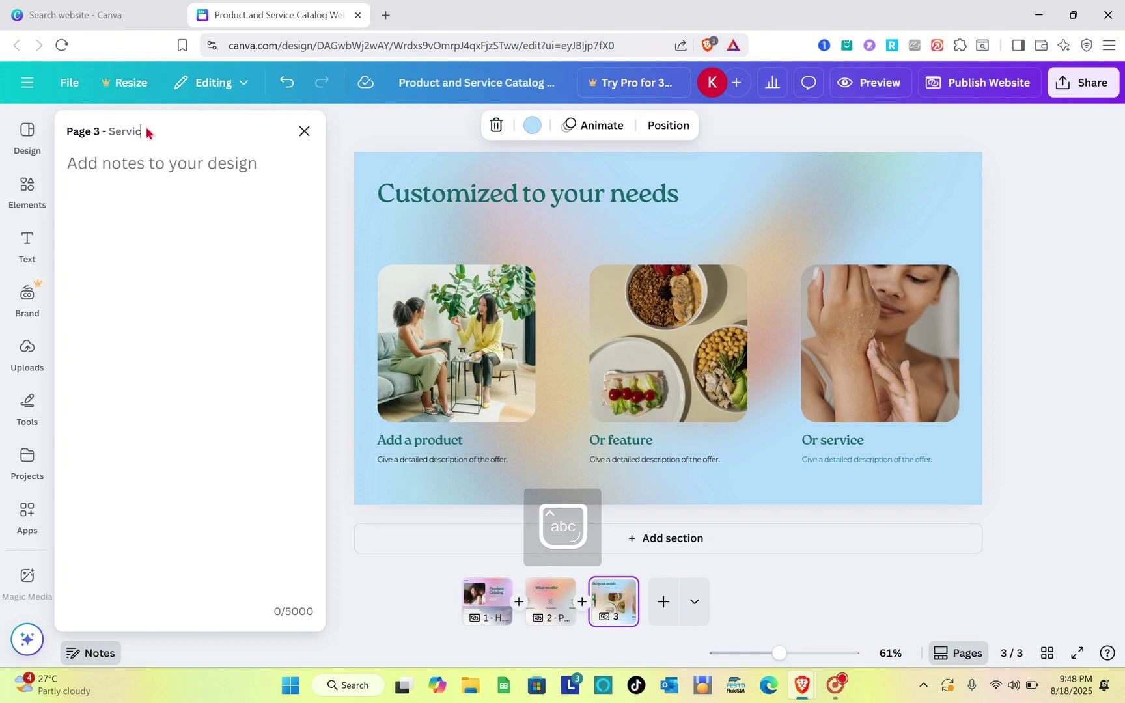
text(esa)
key(BackSpace)
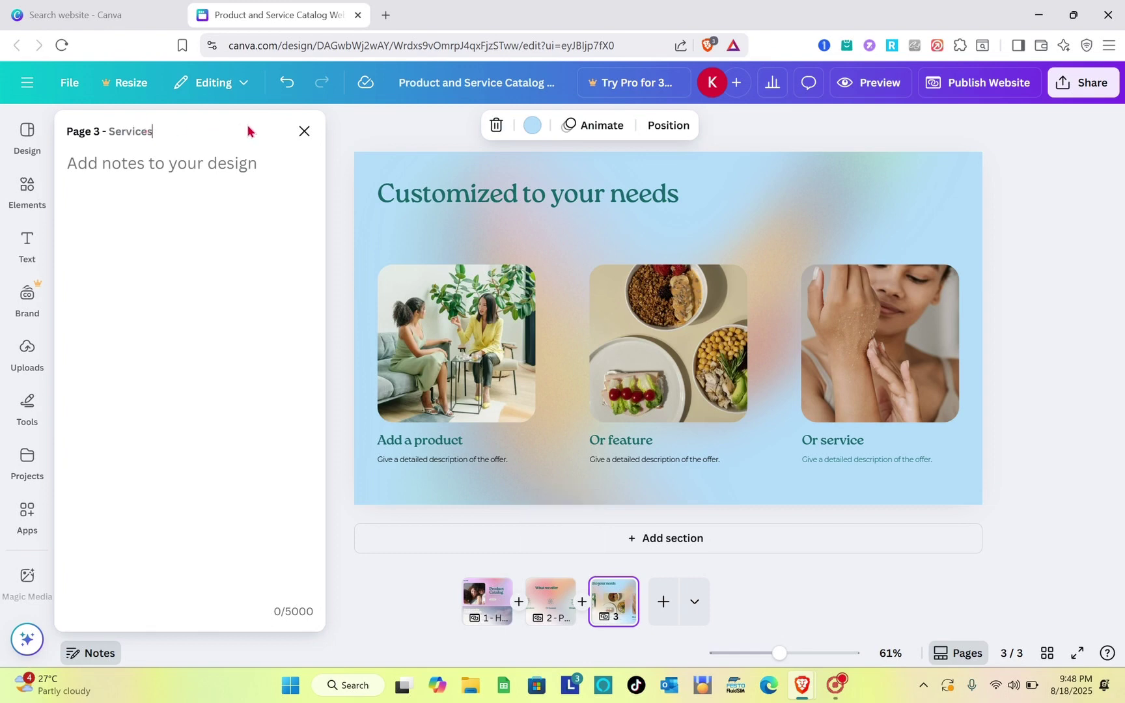
click(311, 136)
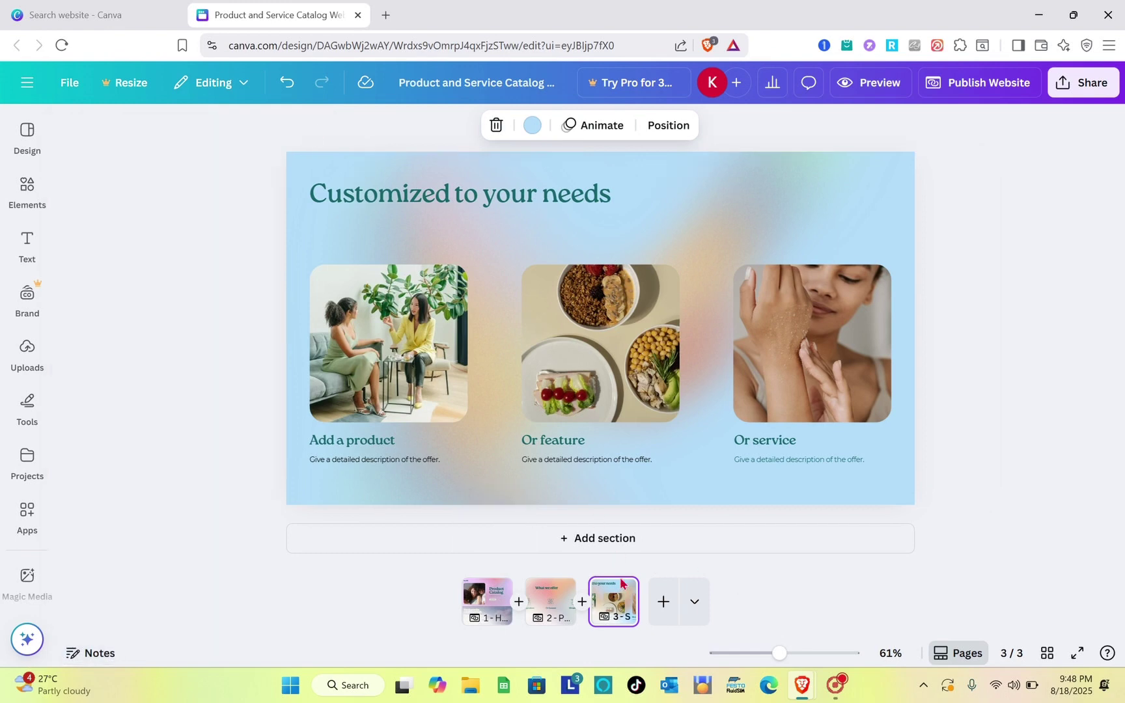
- Add a fourth page and paste page 1's cloud image as its background
click(489, 618)
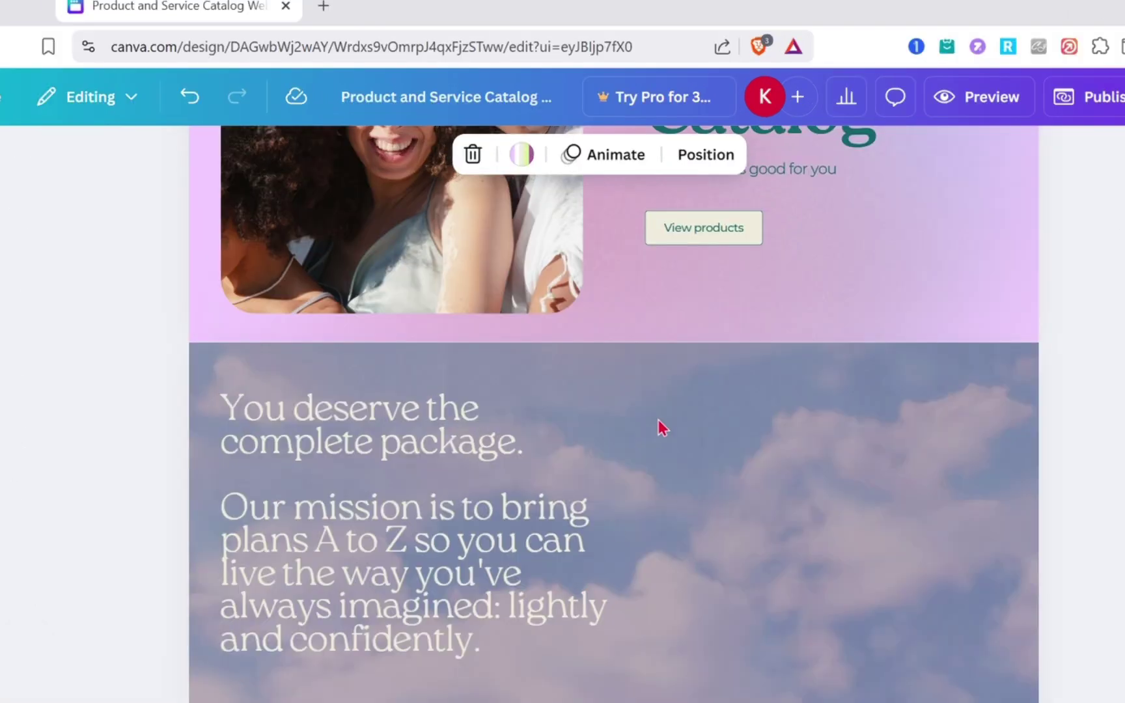
scroll(630, 335, down, 3)
scroll(650, 436, down, 2)
scroll(342, 322, up, 3)
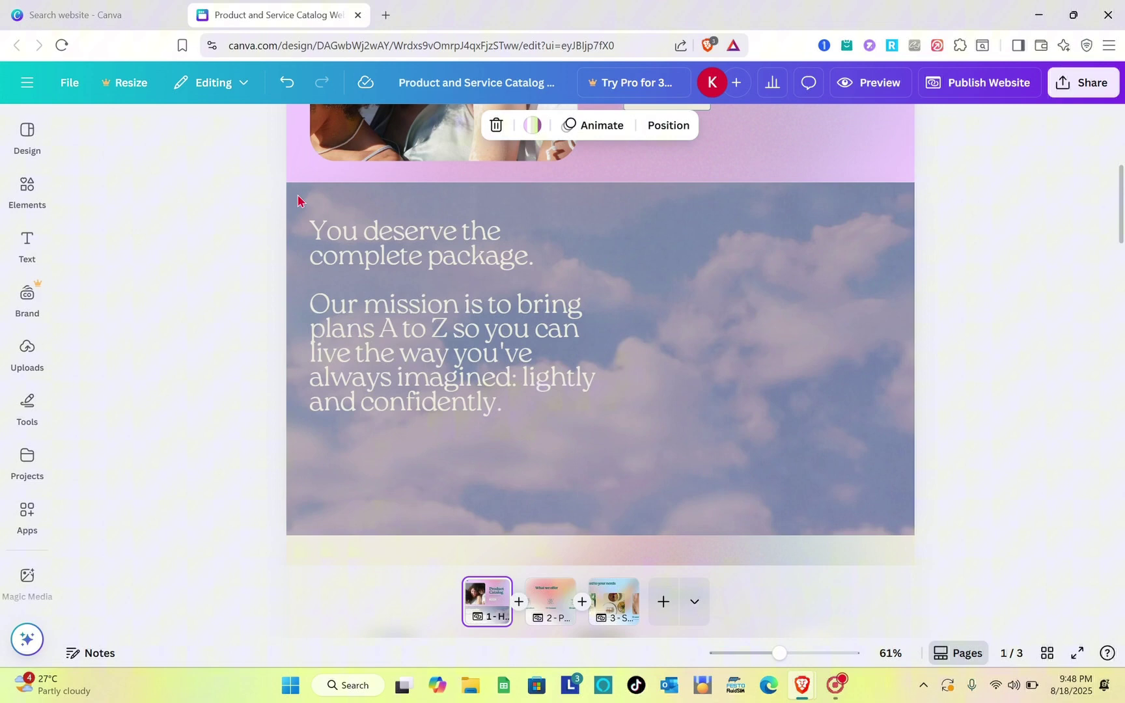
click(206, 256)
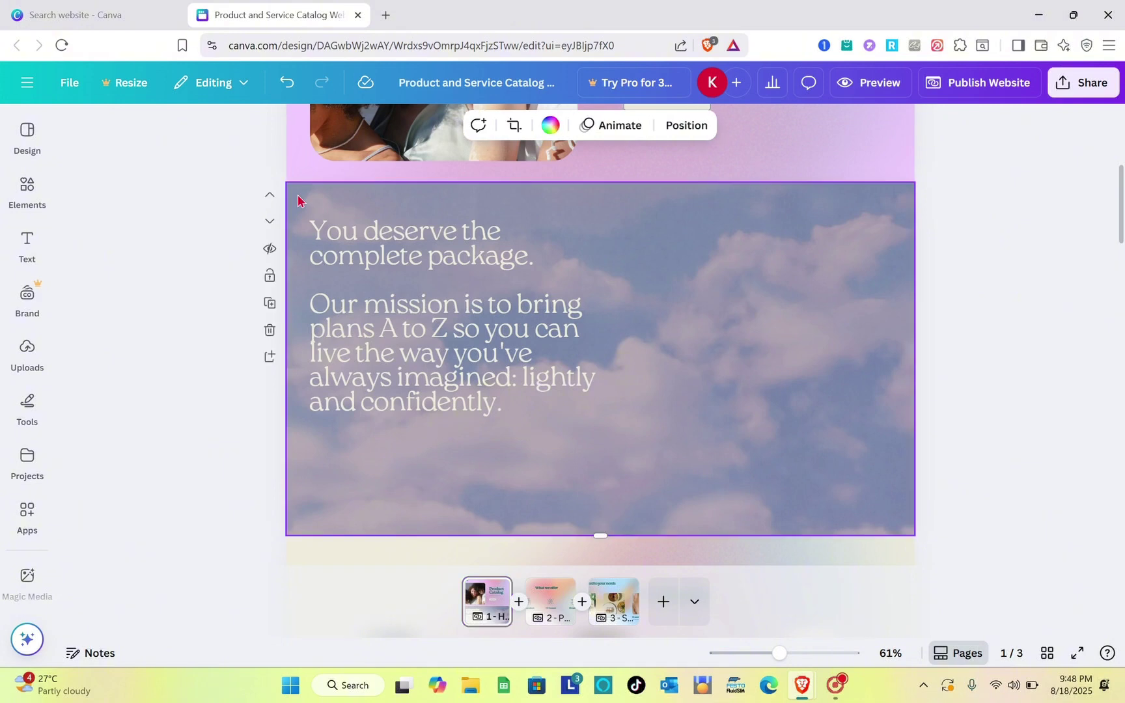
click(662, 602)
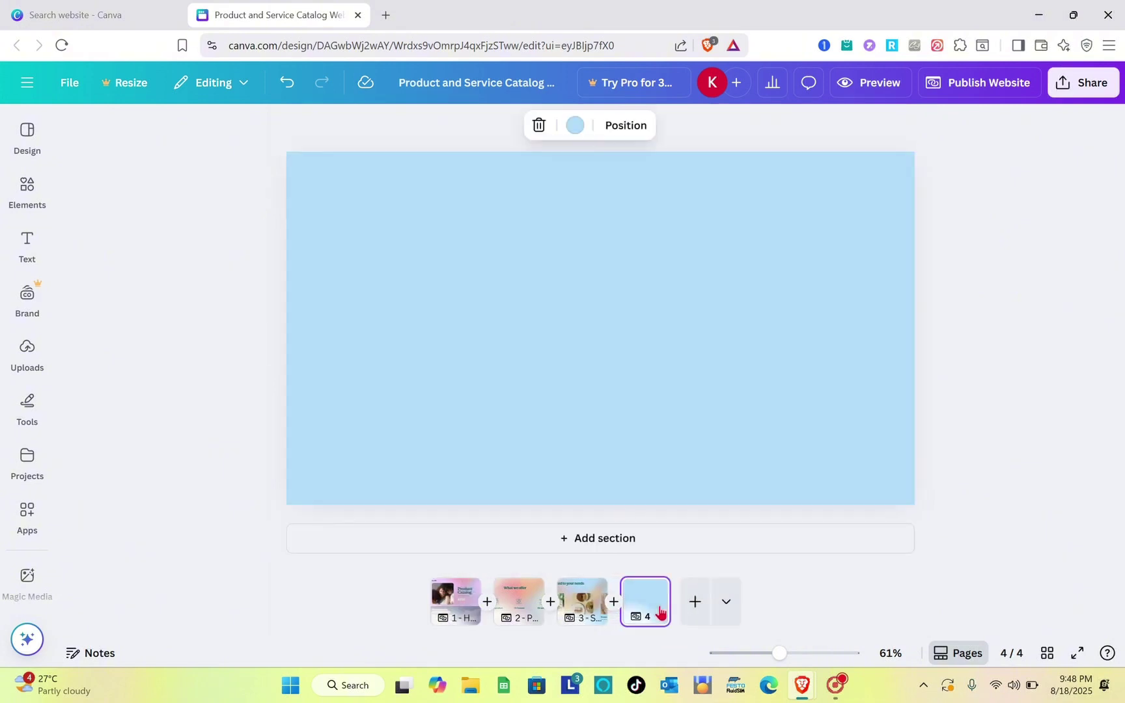
click(519, 323)
key(ctrl+v)
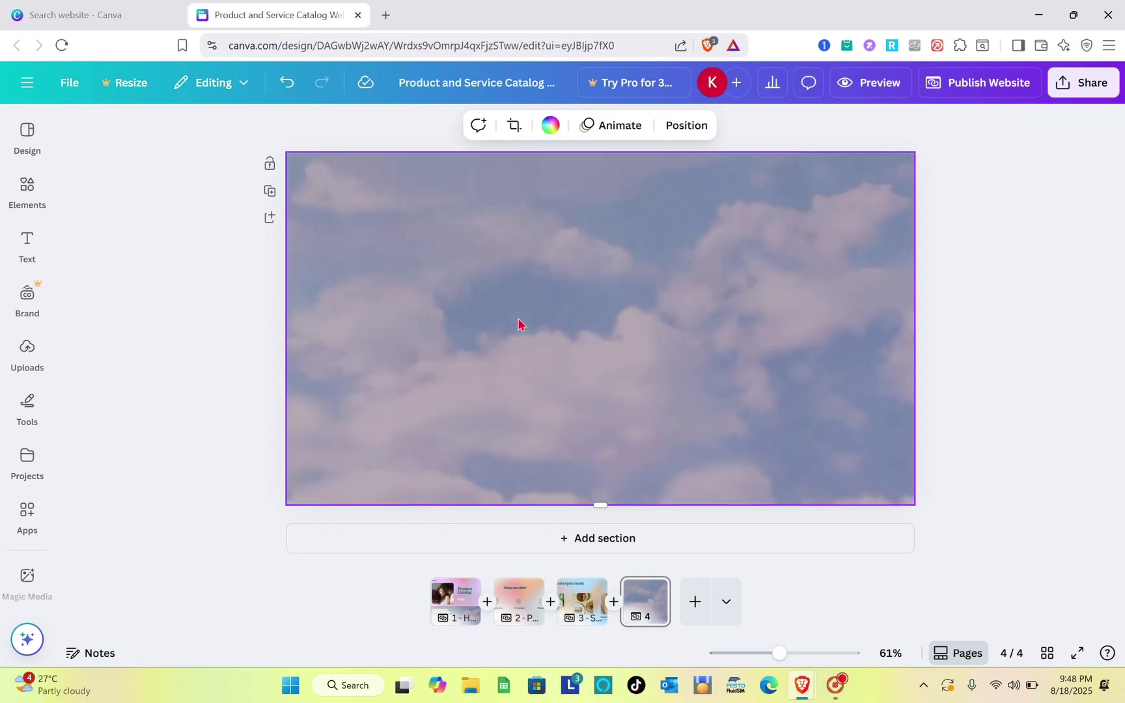
- Copy the 'You deserve the complete package' mission text from page 1 onto page 4
click(456, 611)
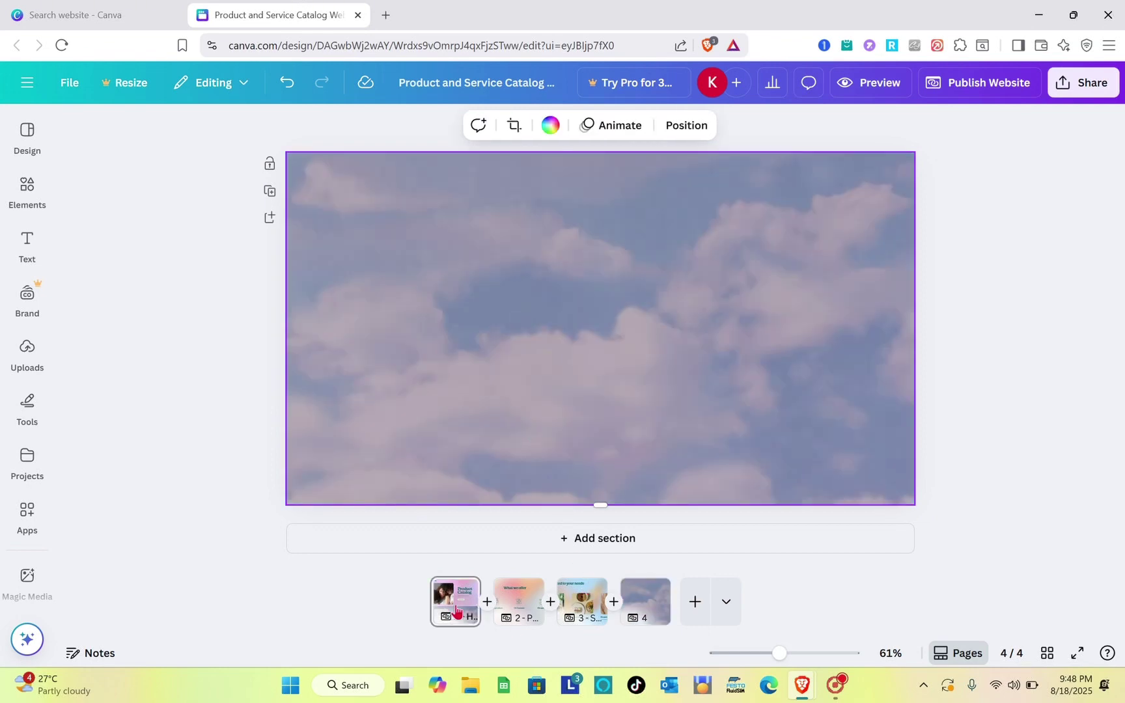
scroll(355, 266, down, 5)
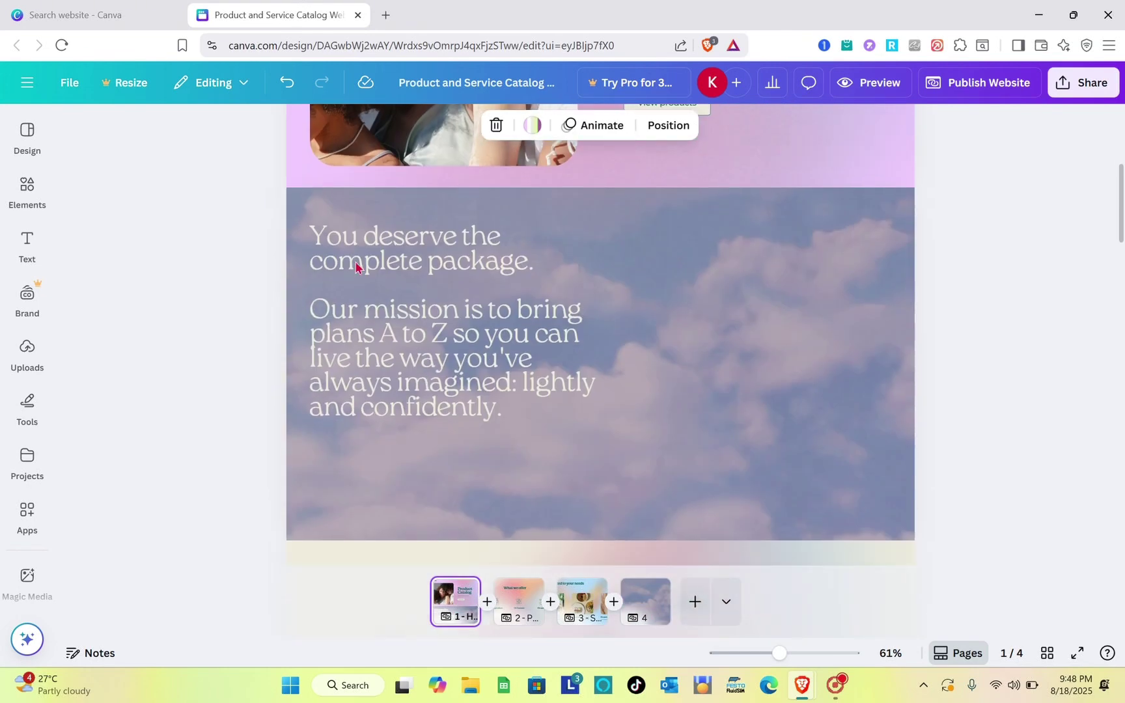
click(310, 222)
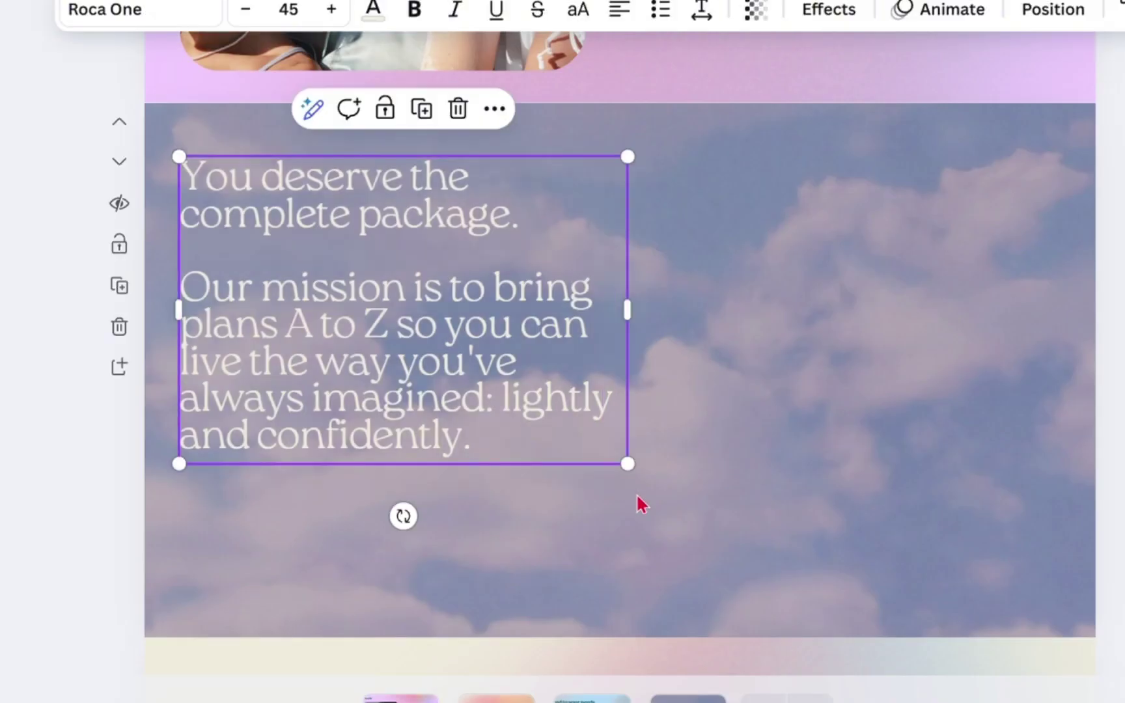
key(Delete)
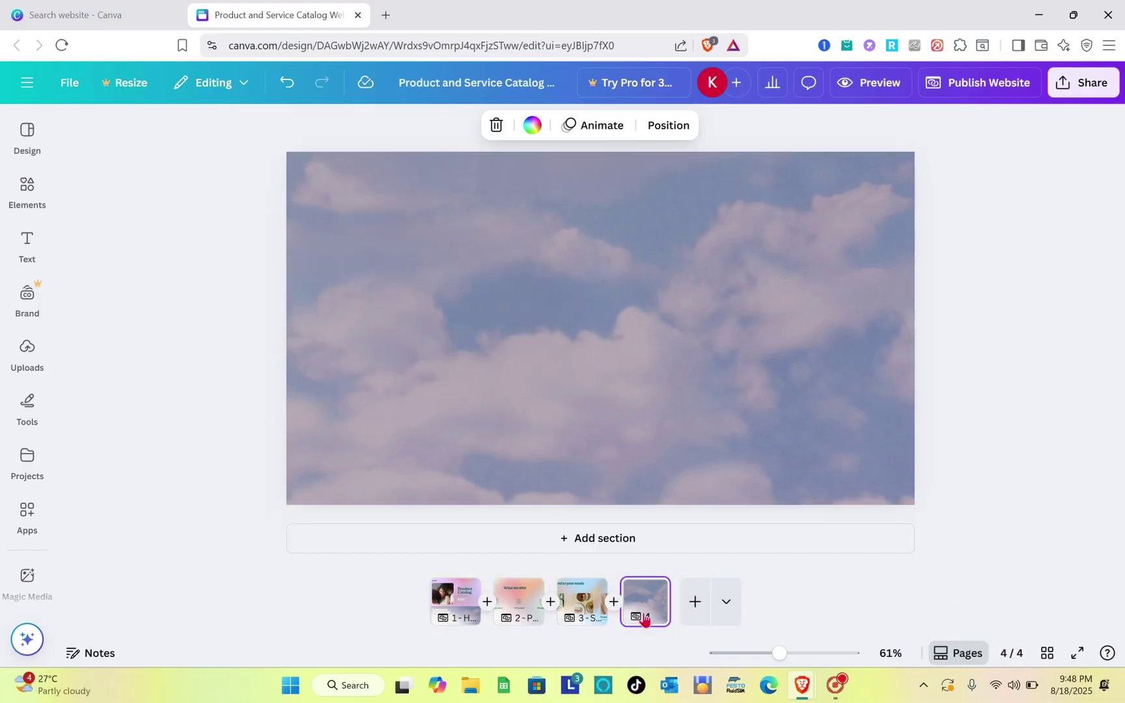
click(526, 477)
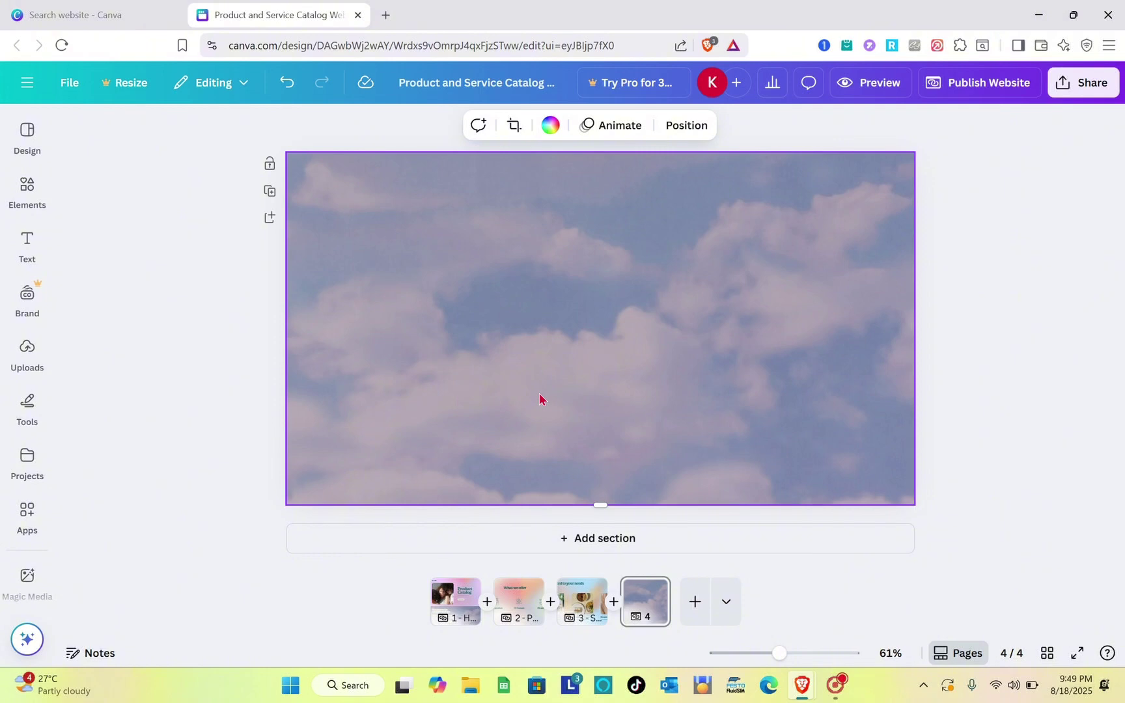
key(ctrl+z)
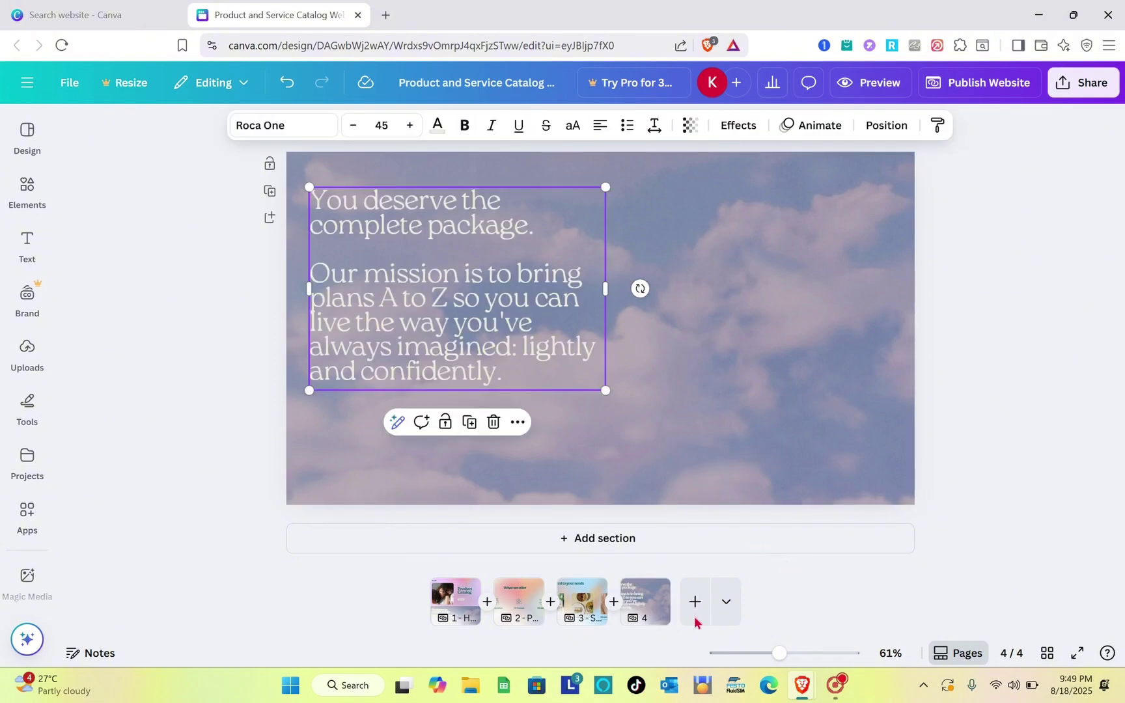
- Title page 4 'Mission' in its page notes
click(204, 399)
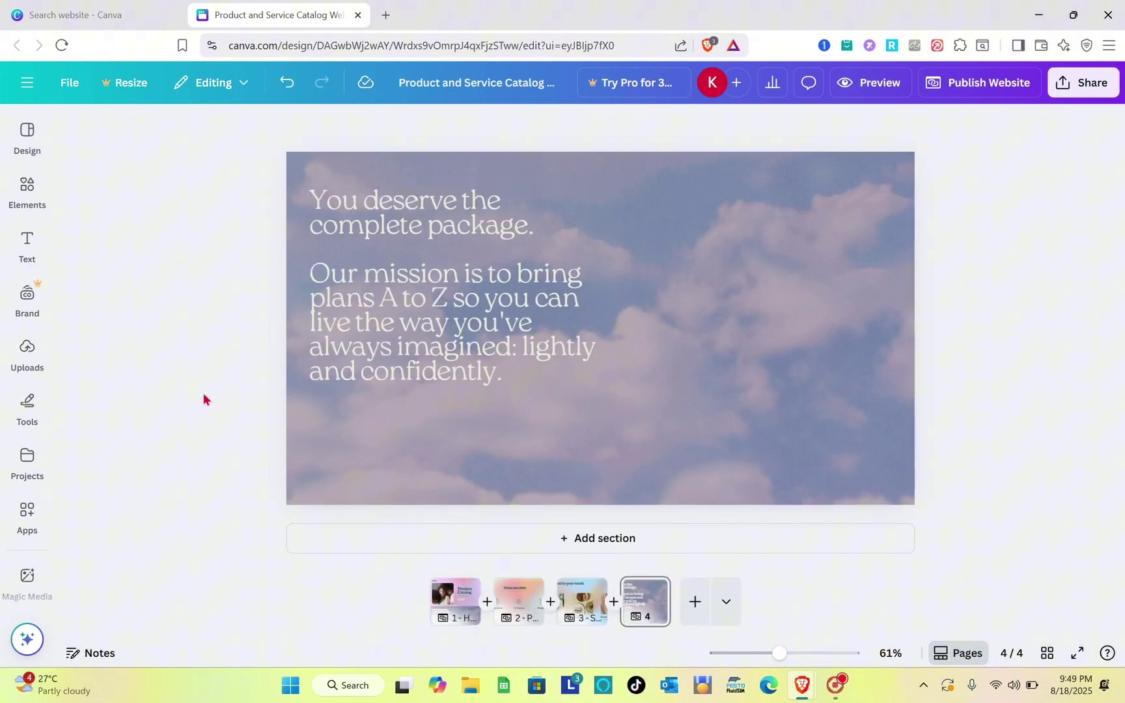
click(77, 653)
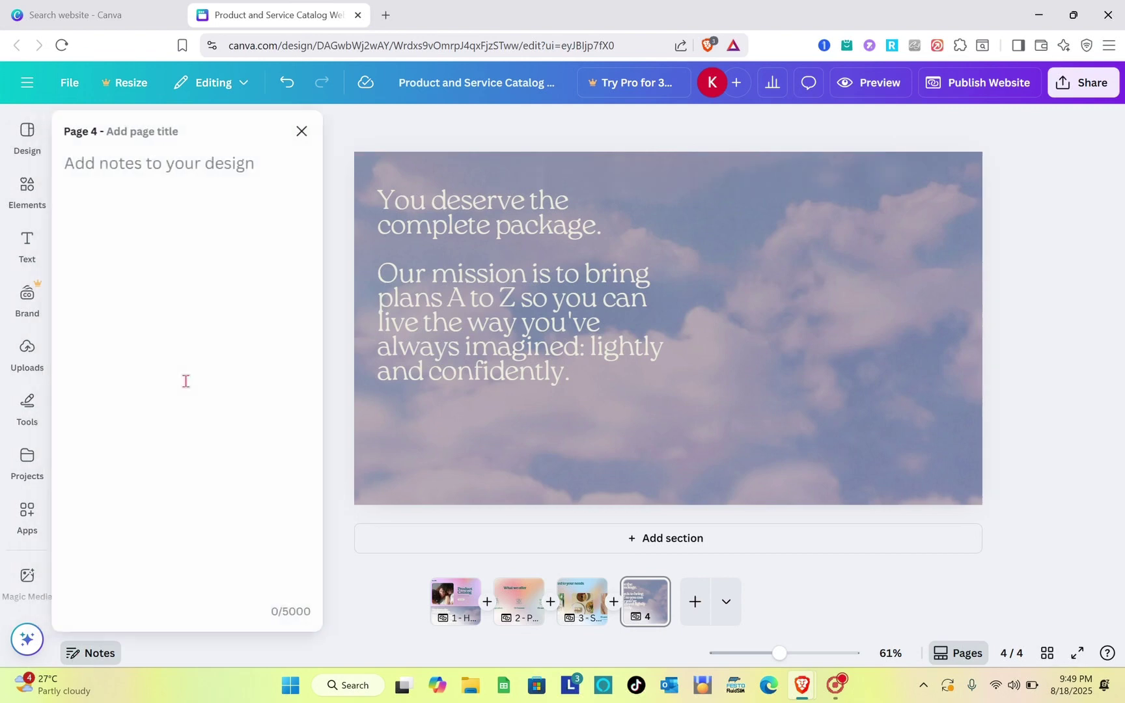
click(220, 136)
key(Caps_Lock)
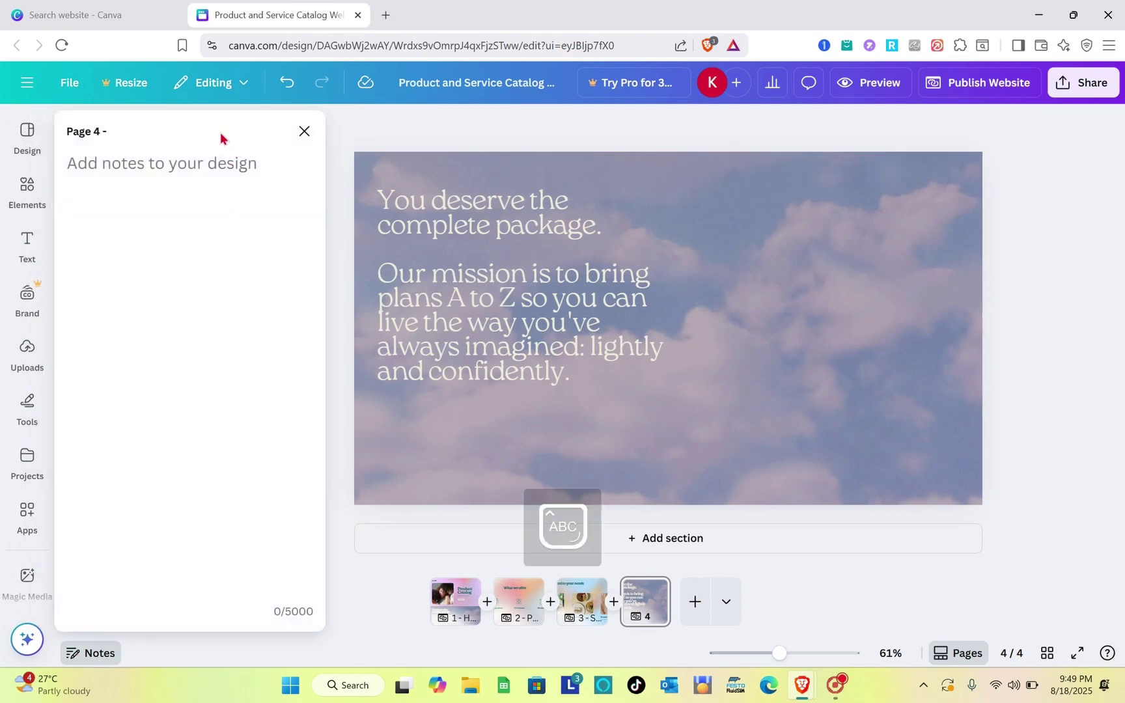
key(Caps_Lock)
text(Mission)
click(305, 132)
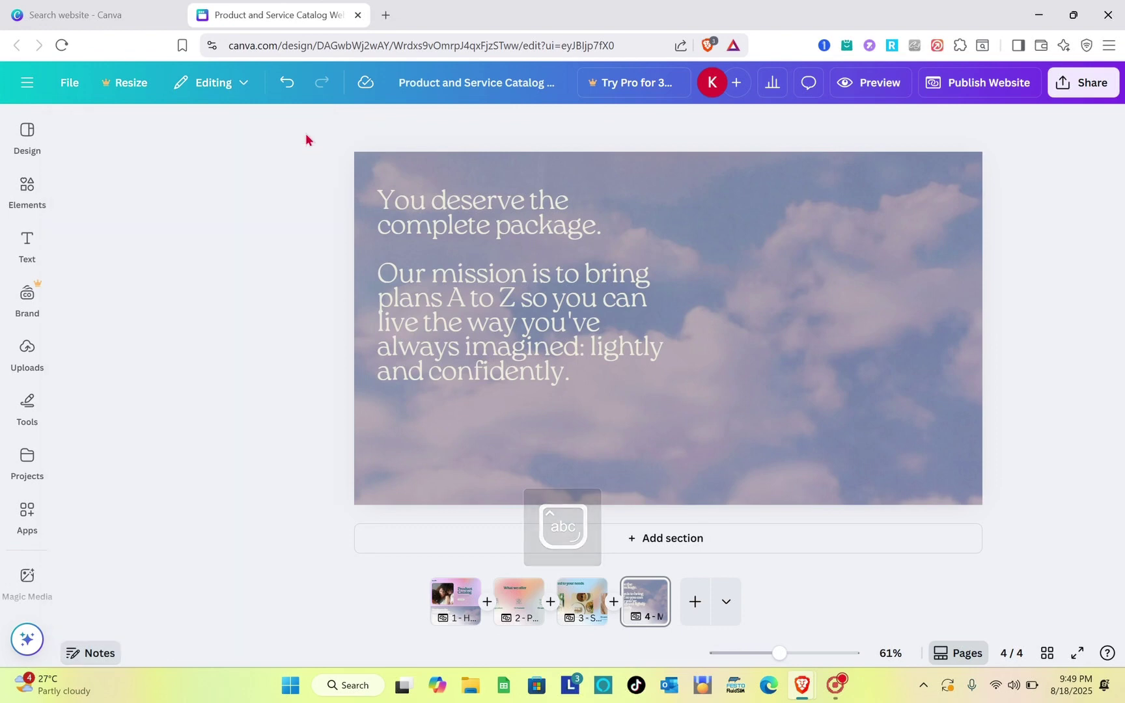
- Delete the cloud mission section from page 1
click(456, 596)
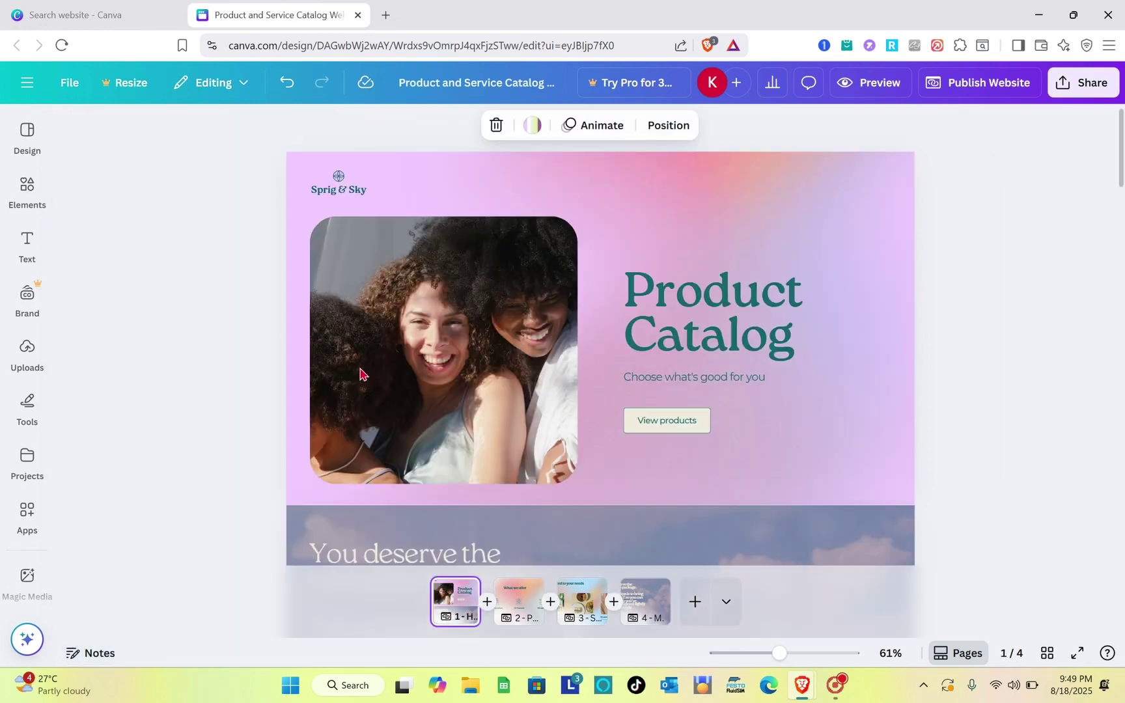
scroll(364, 478, down, 4)
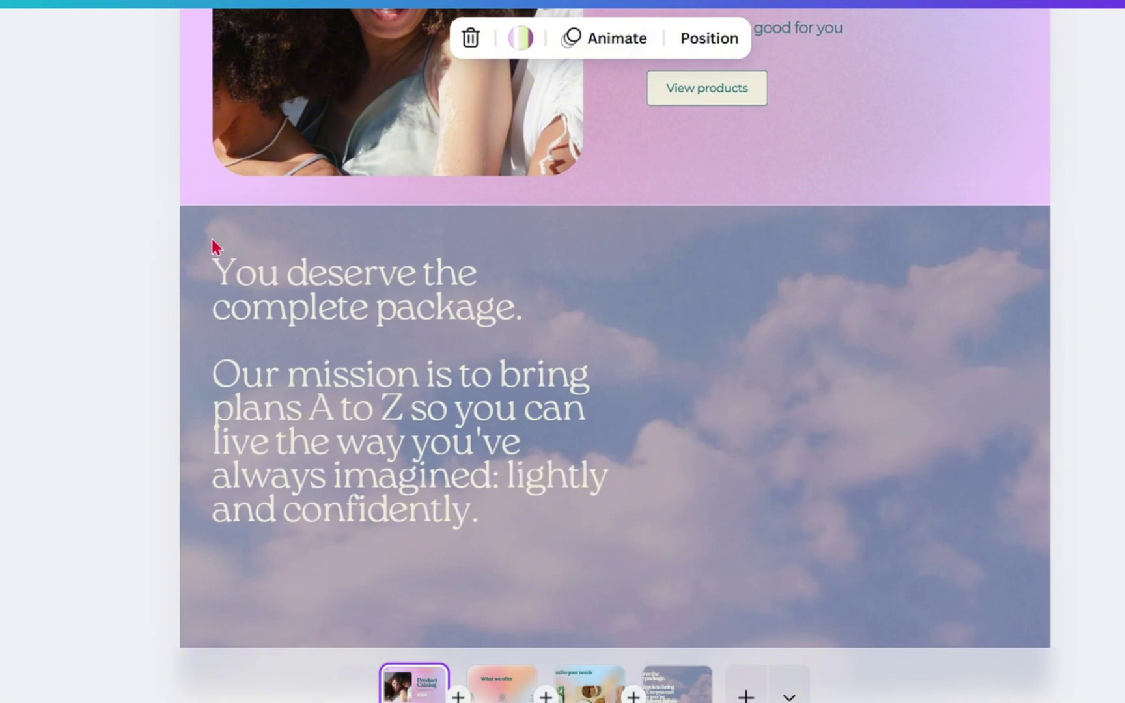
click(291, 340)
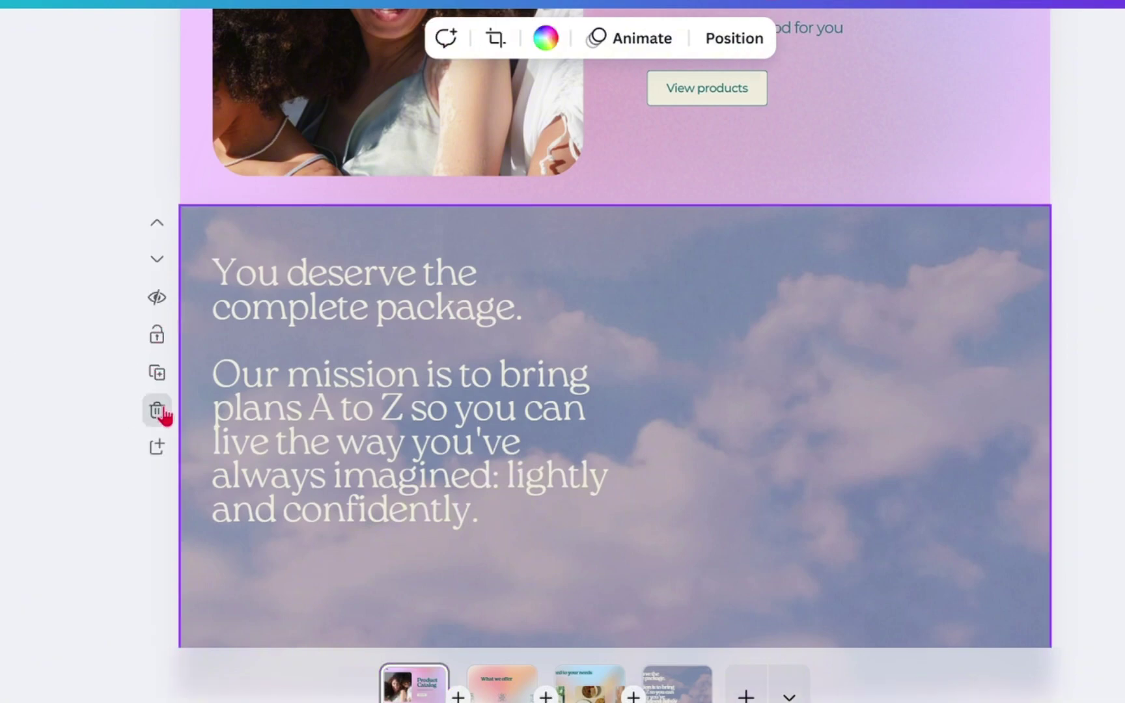
click(156, 409)
scroll(495, 377, down, 4)
scroll(494, 376, up, 4)
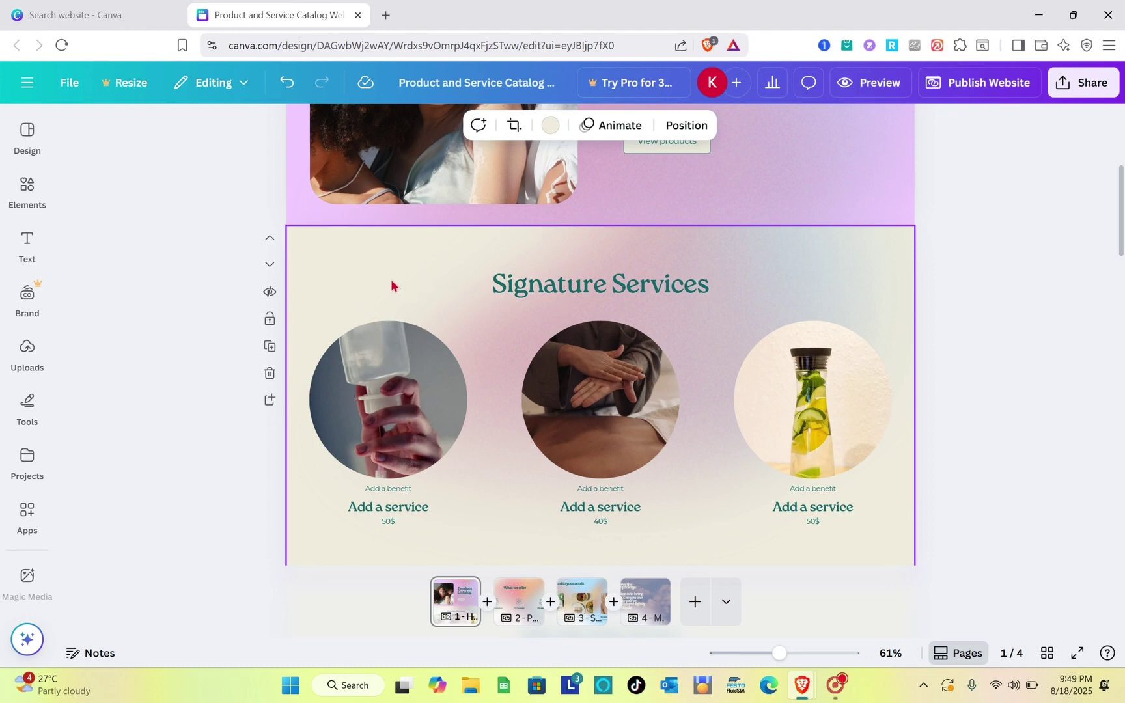
- Copy the Signature Services gradient background onto a new page 5
right_click(350, 271)
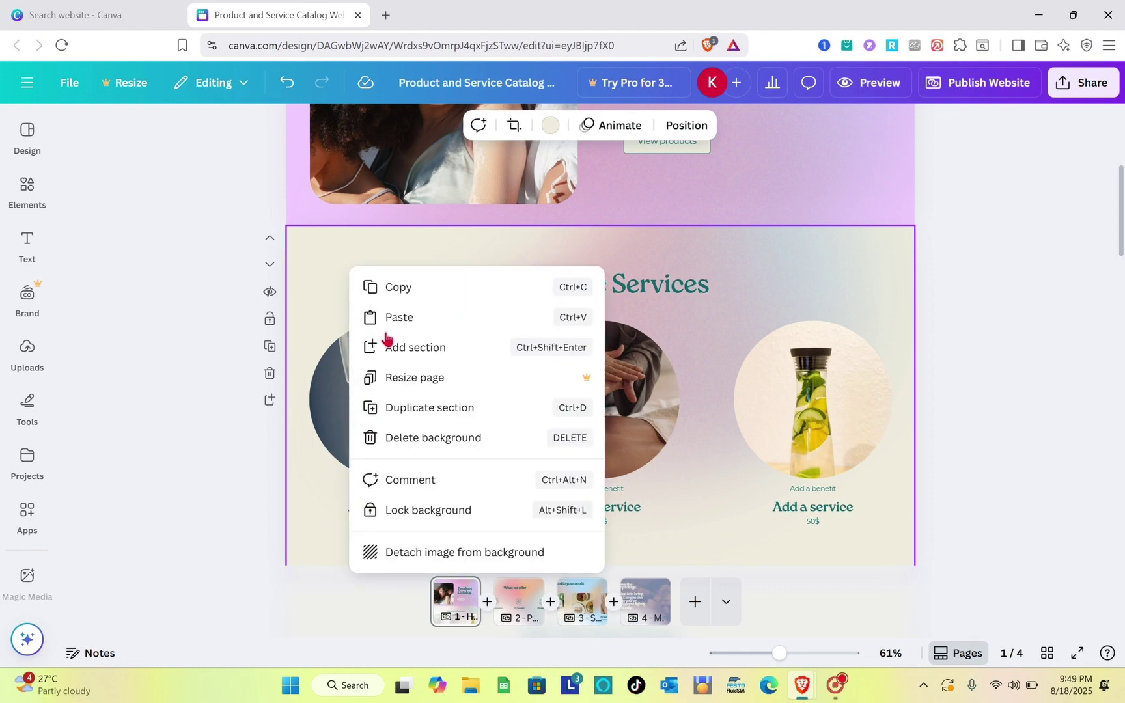
click(396, 289)
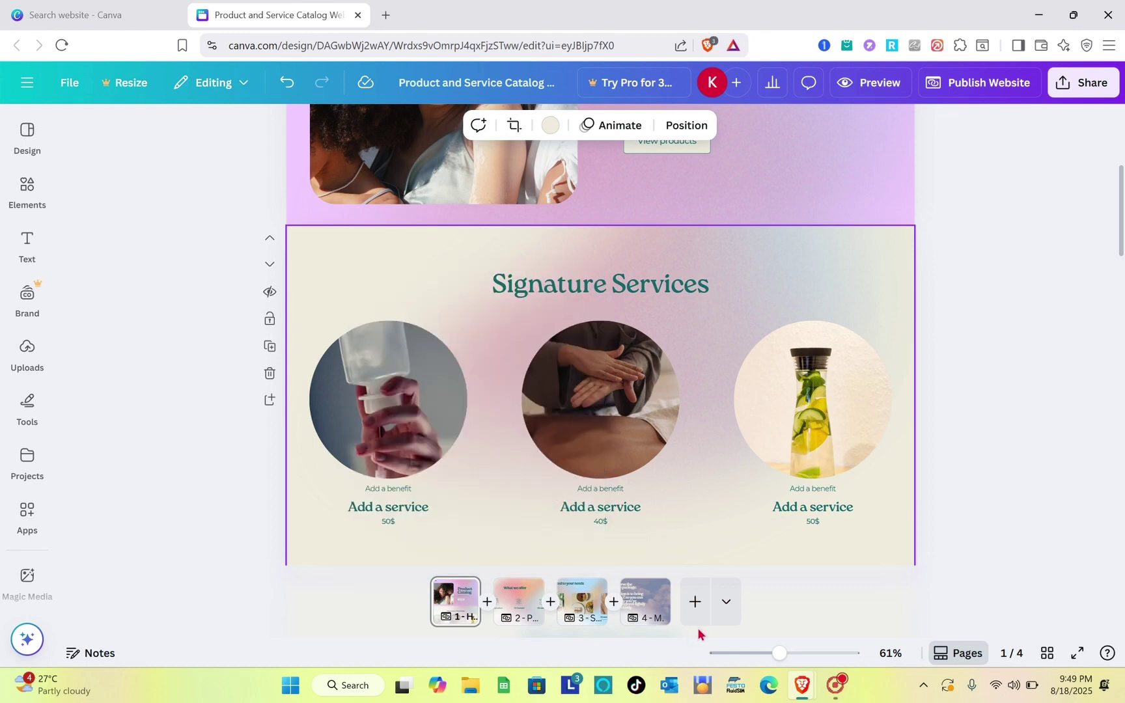
click(694, 601)
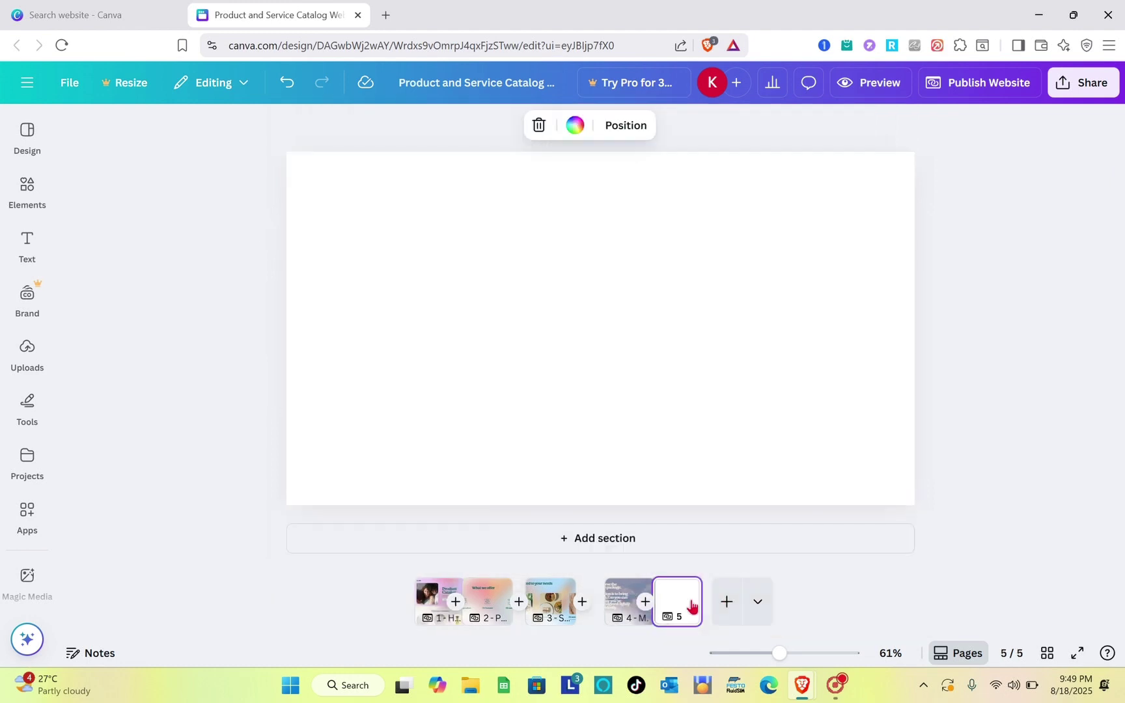
click(524, 386)
key(ctrl+v)
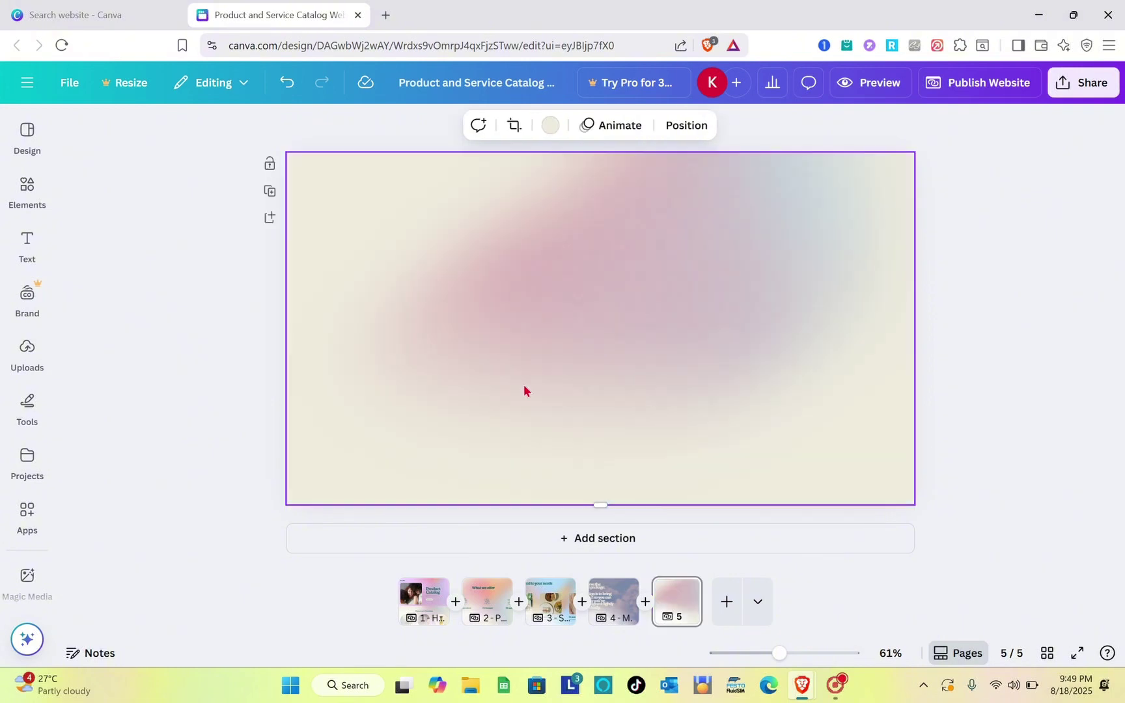
- Paste the Signature Services title, three images and service boxes from page 1 onto page 5
click(416, 615)
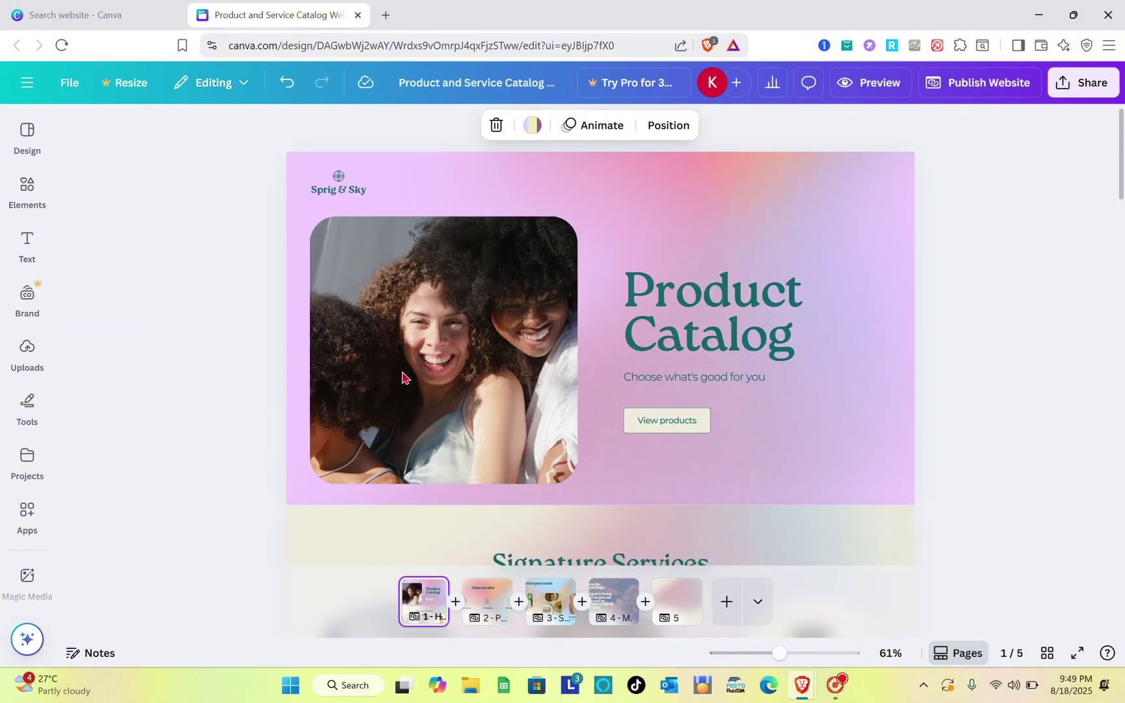
scroll(401, 376, down, 5)
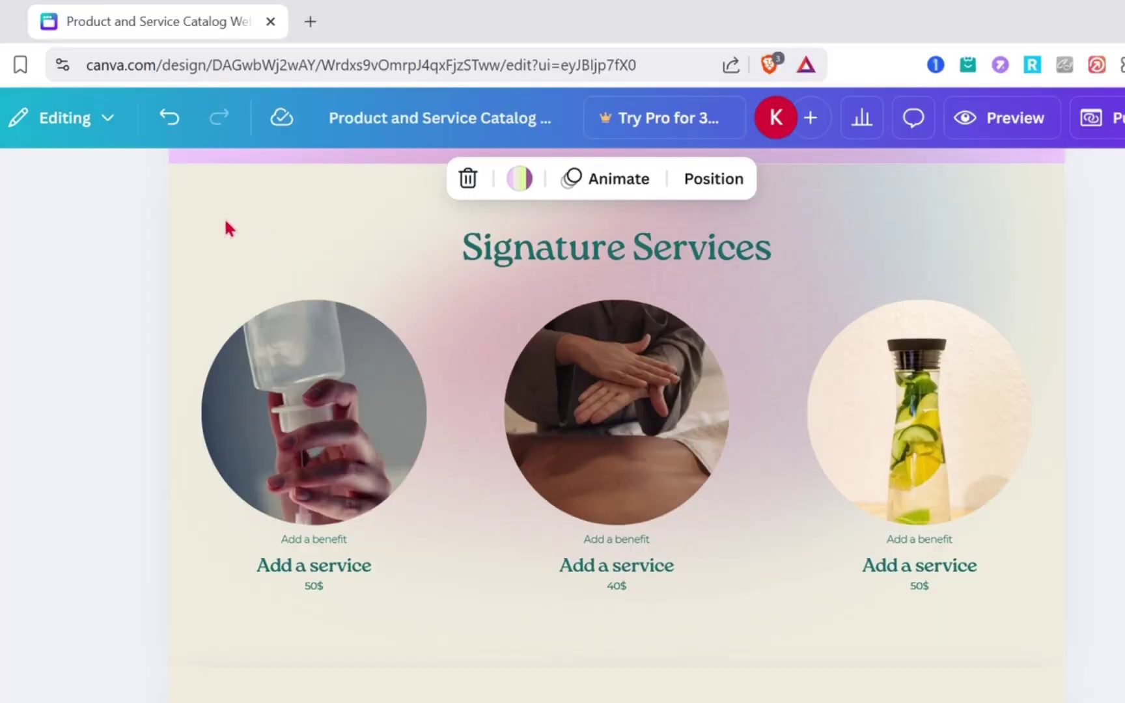
drag(224, 216, 985, 654)
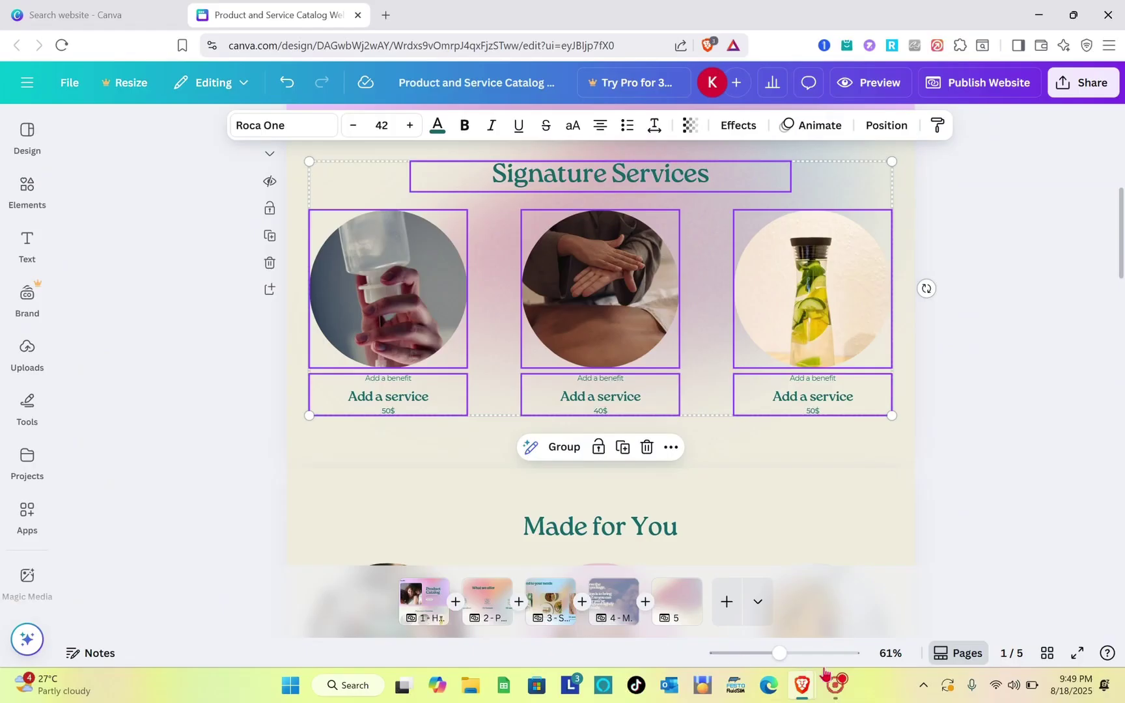
click(692, 615)
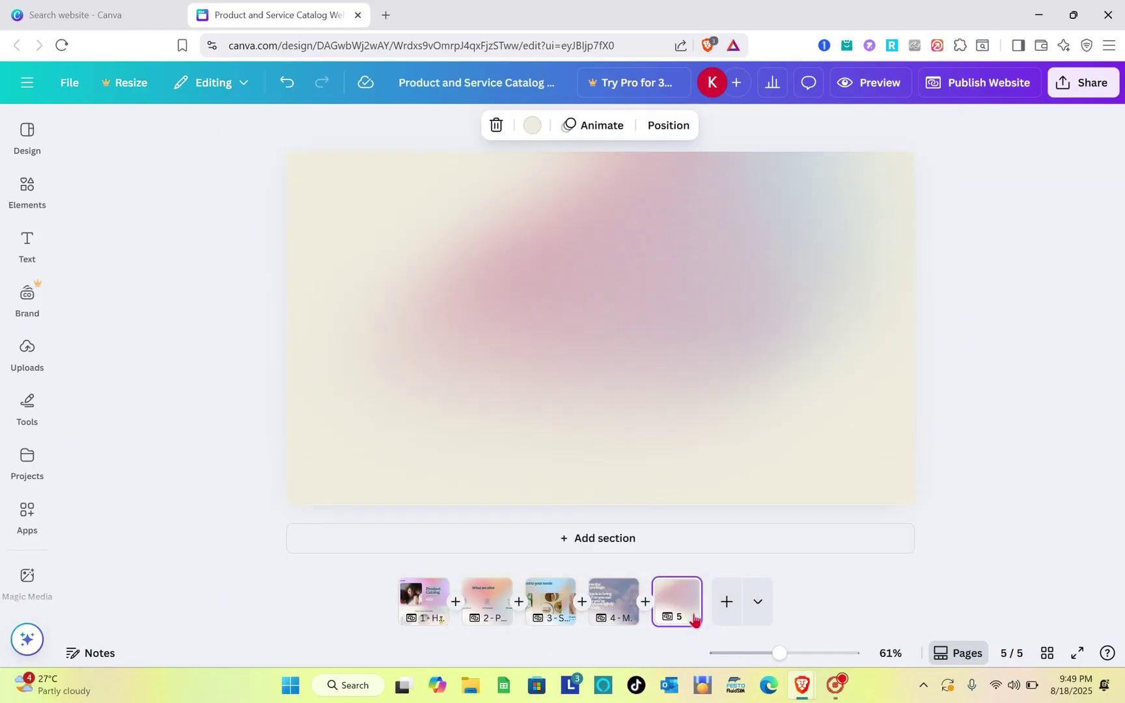
click(509, 279)
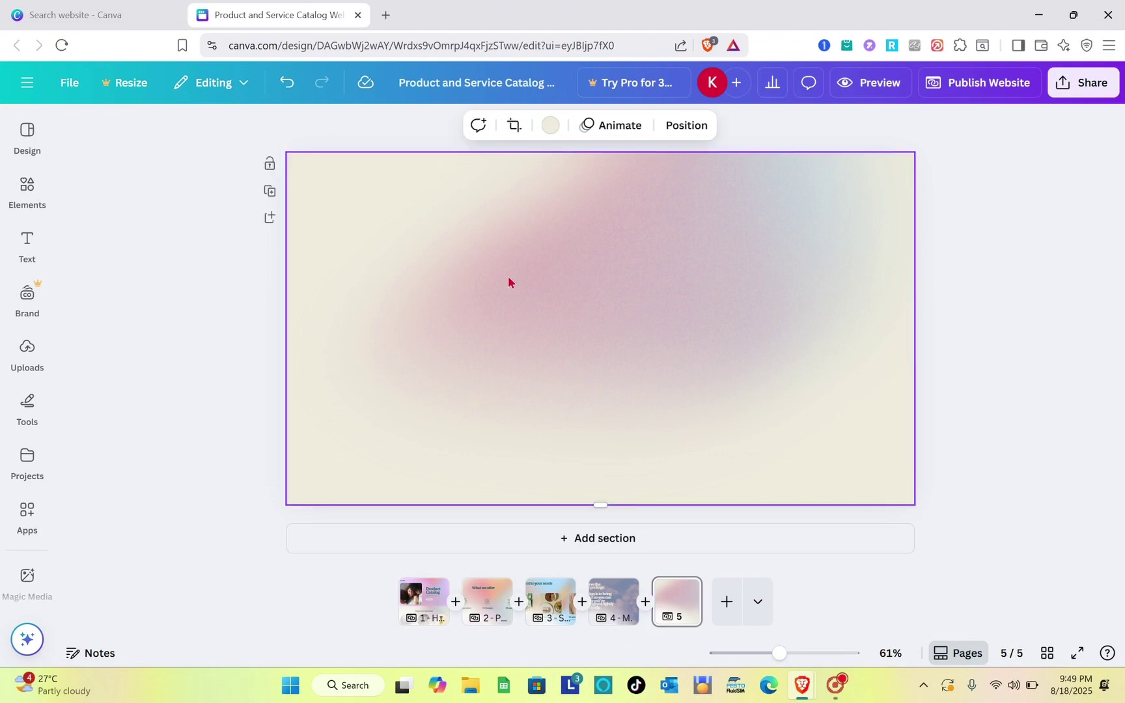
key(ctrl+v)
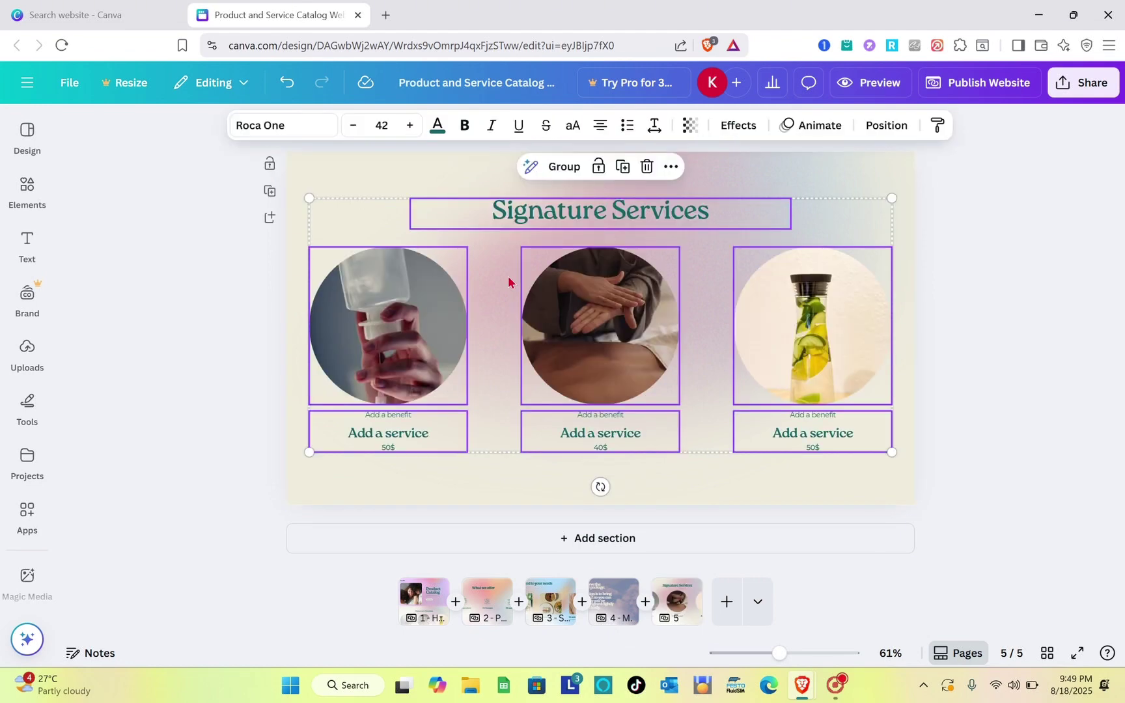
- Title page 5 'Signature Service' in its page notes
click(976, 355)
click(26, 573)
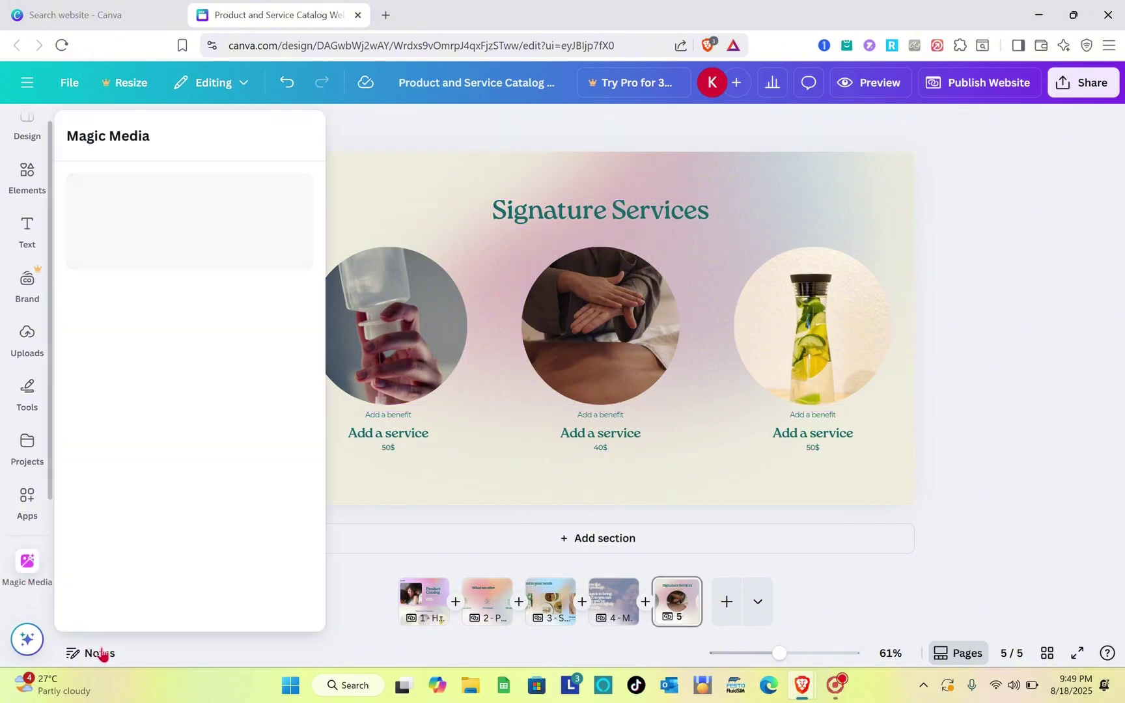
click(100, 652)
click(100, 653)
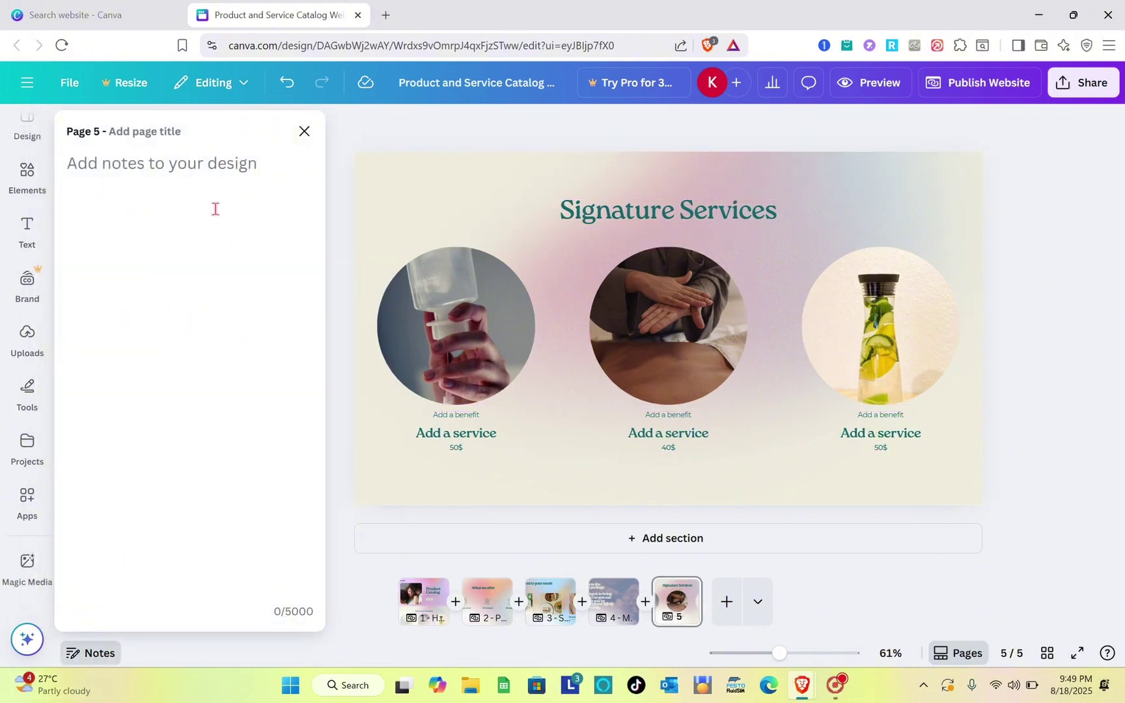
click(170, 129)
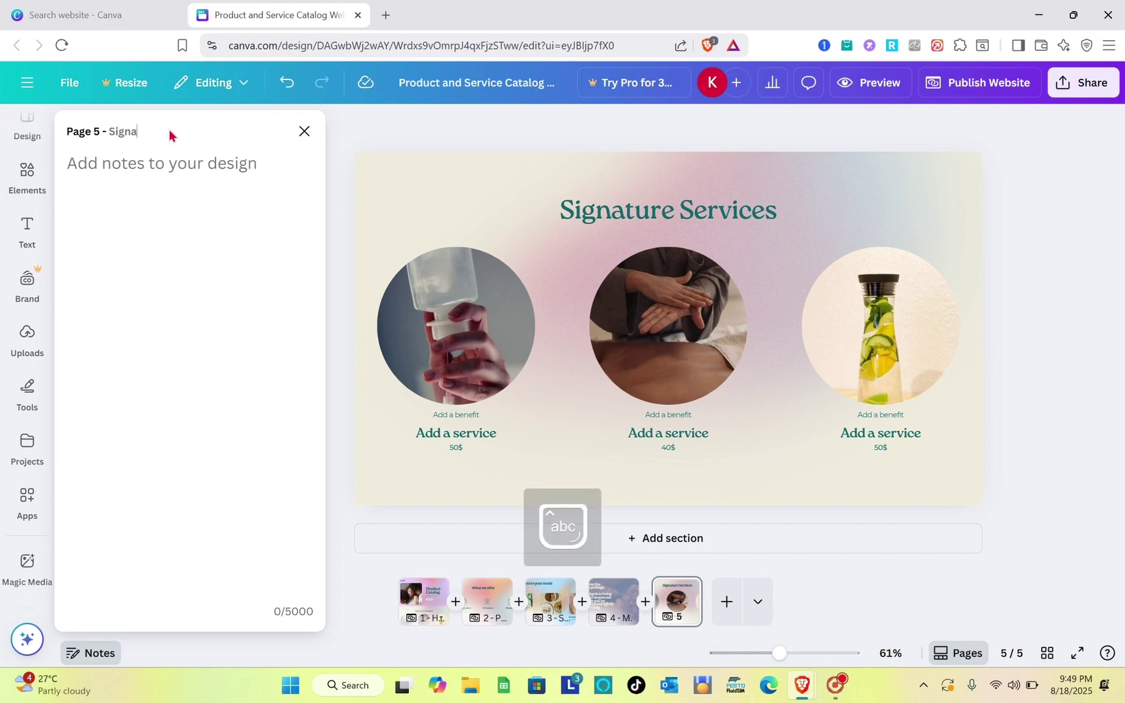
text(Signatu)
text(re )
text(Services)
click(440, 155)
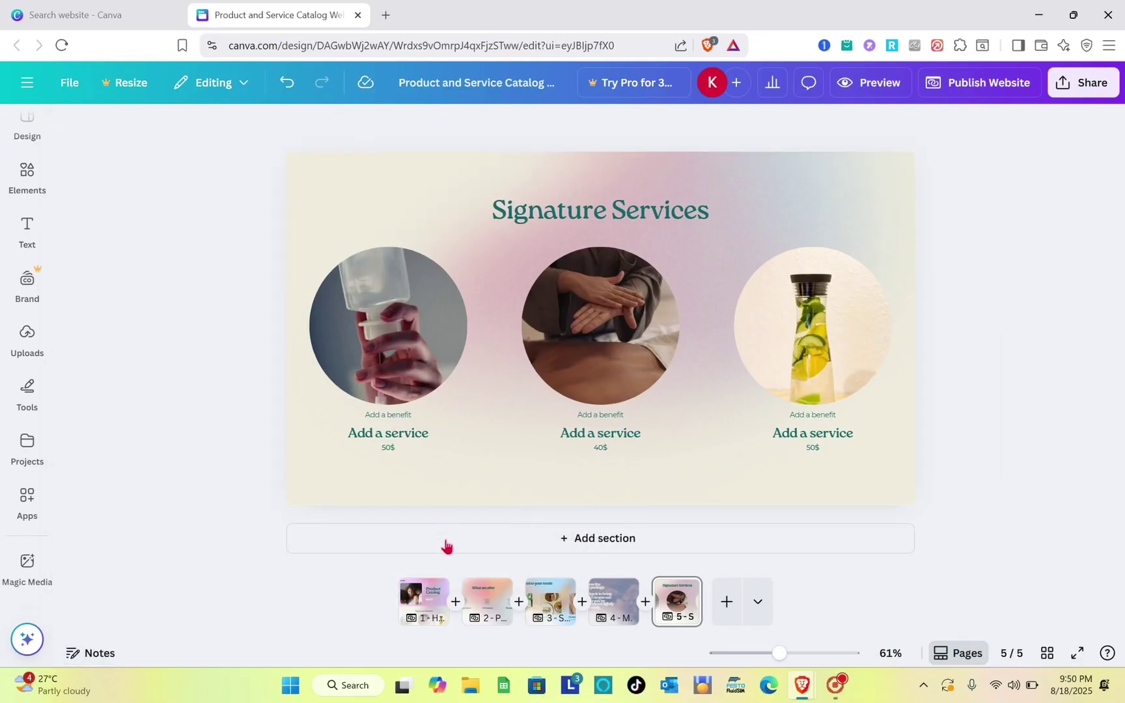
- Delete the duplicate Signature Services section from page 1
click(430, 607)
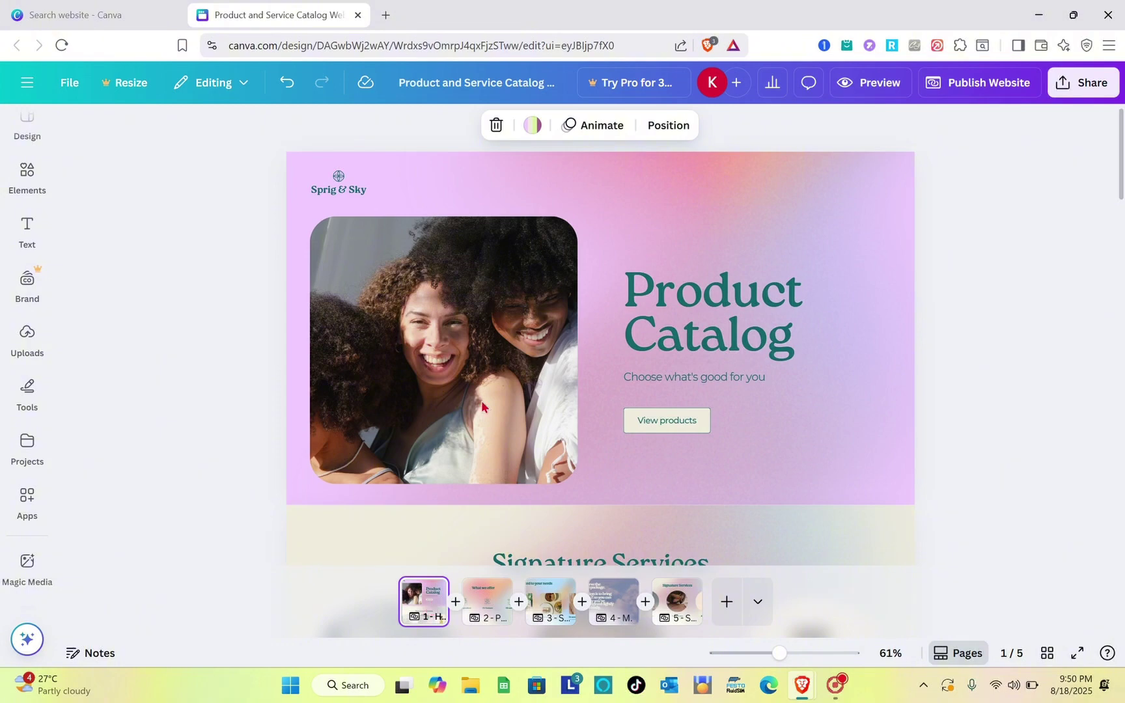
scroll(492, 370, down, 4)
click(327, 293)
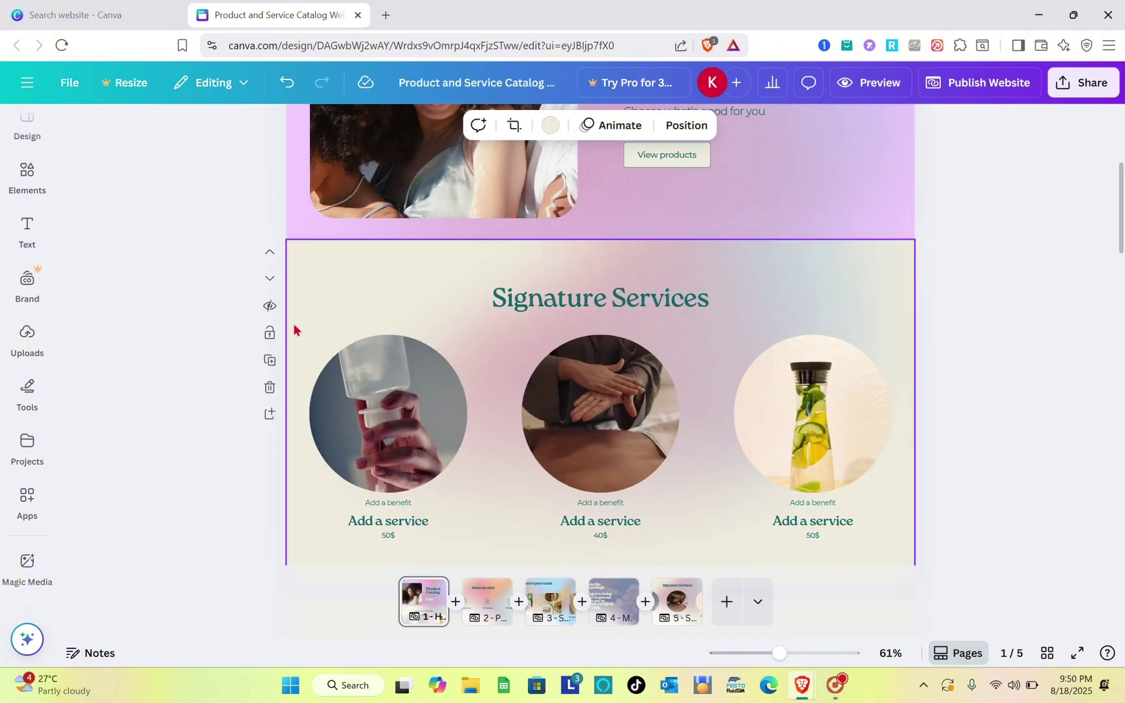
click(269, 388)
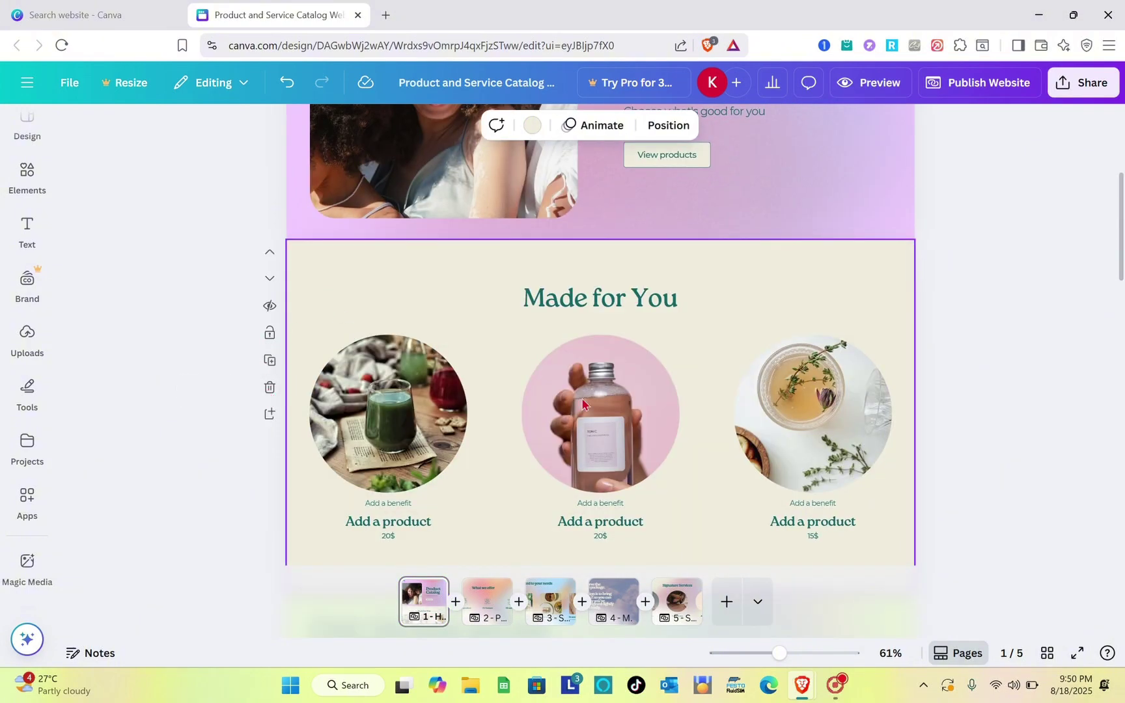
scroll(583, 402, down, 15)
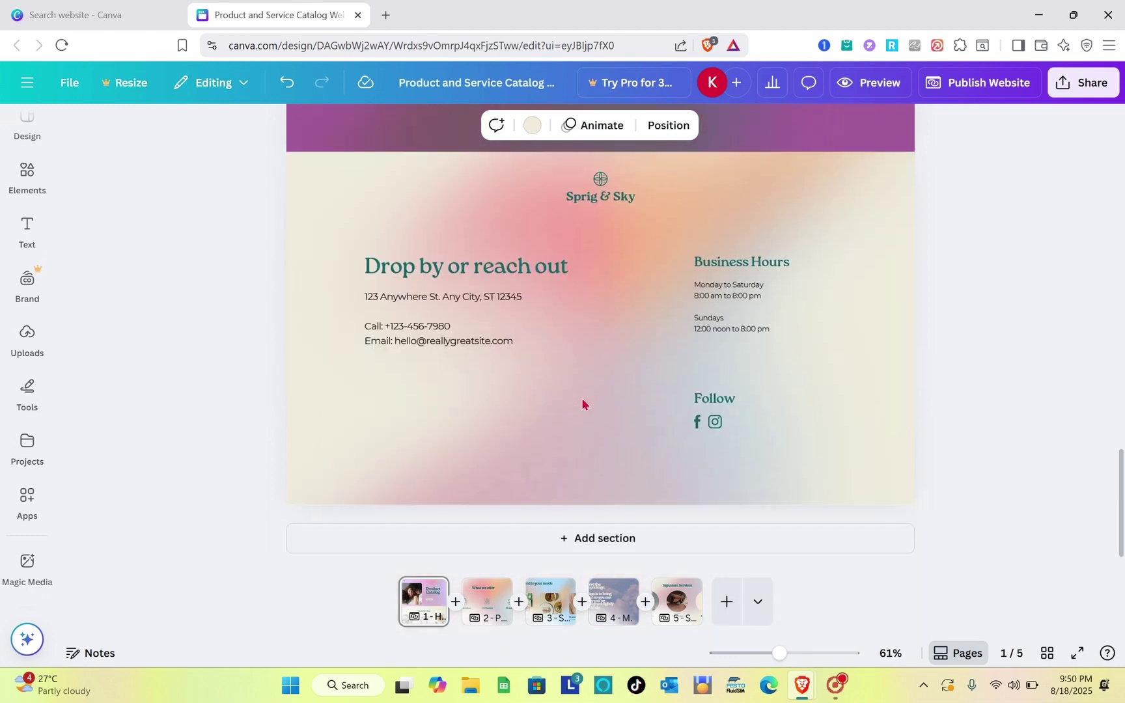
scroll(583, 404, up, 10)
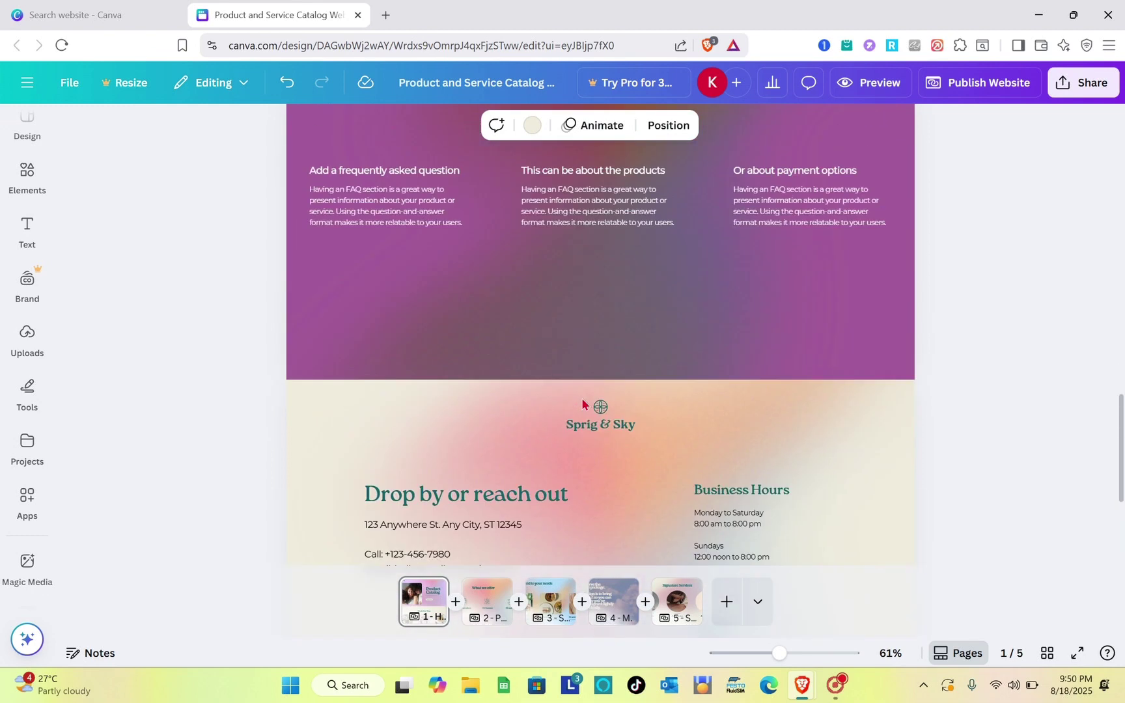
scroll(582, 404, up, 2)
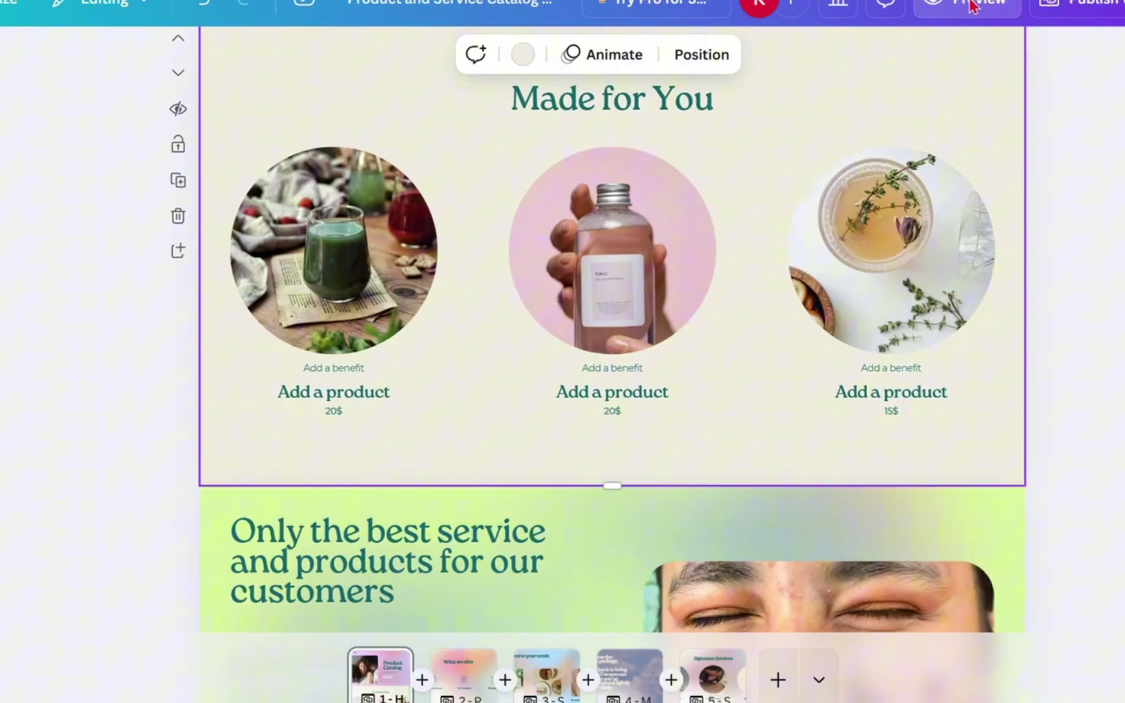
- Preview the site and visit Product Page, Services, Mission, Signature Services, then Home
click(872, 83)
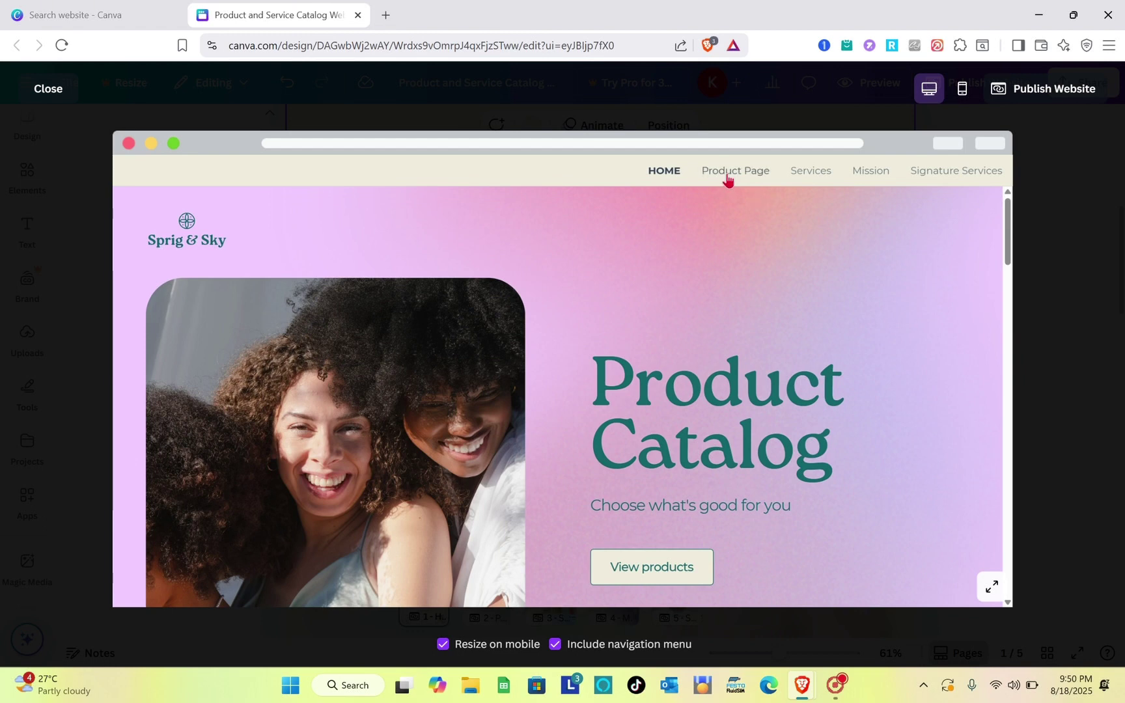
click(728, 179)
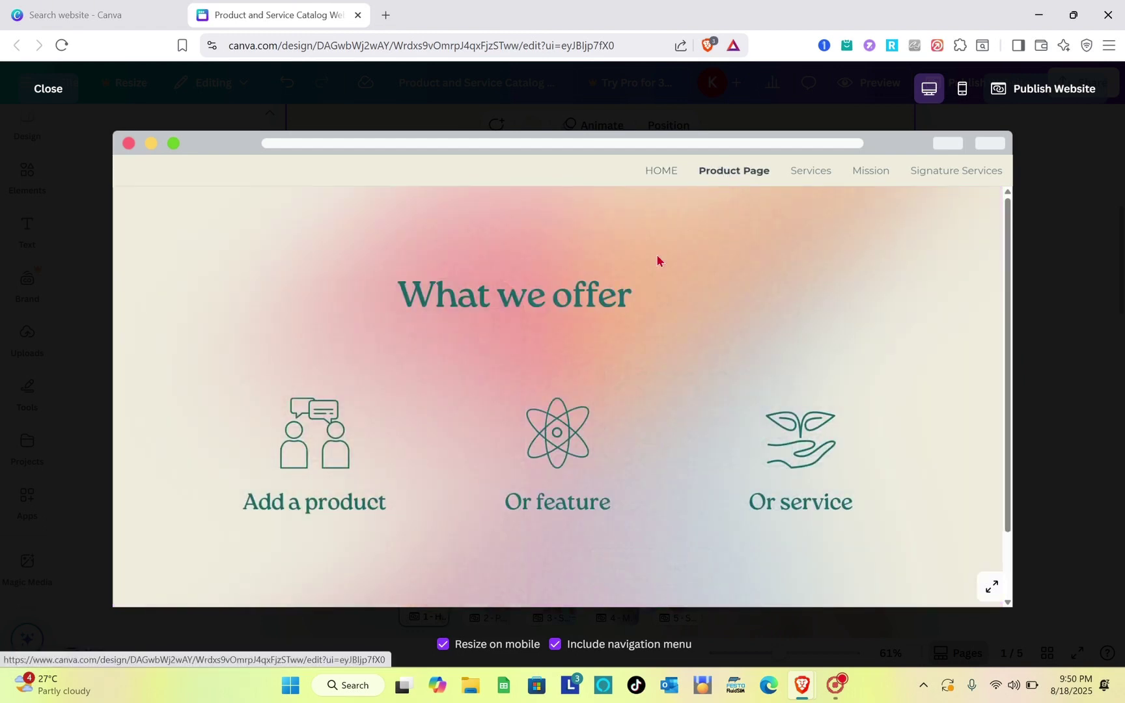
scroll(641, 314, down, 1)
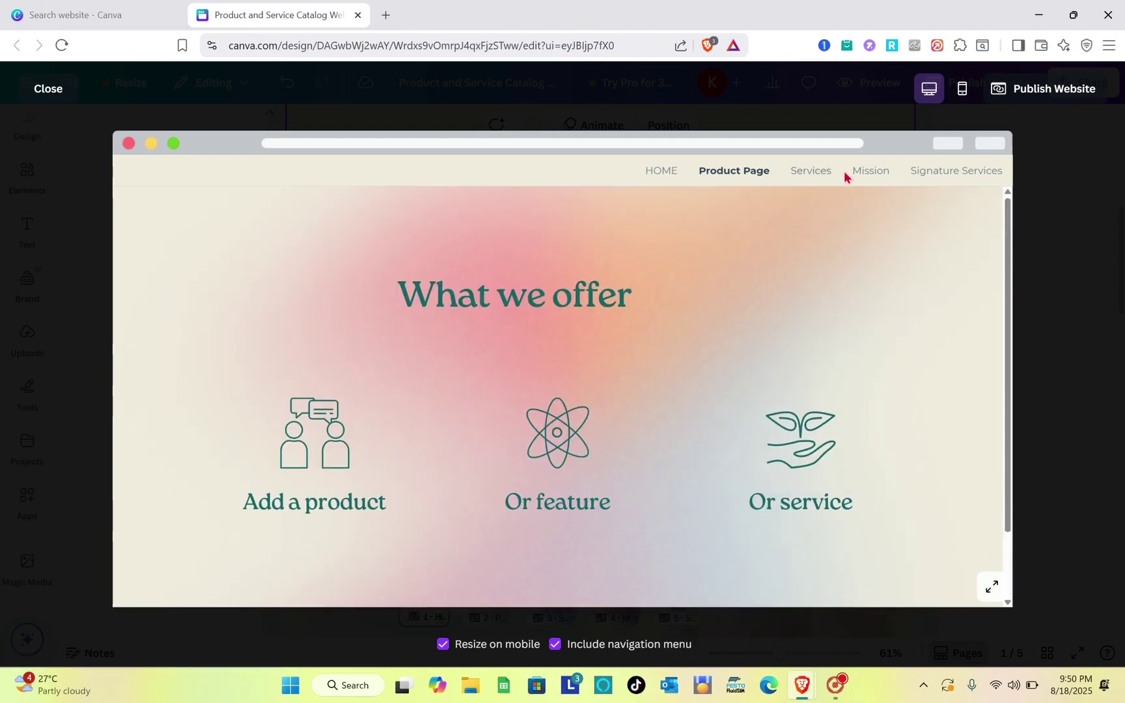
click(804, 177)
scroll(683, 293, down, 1)
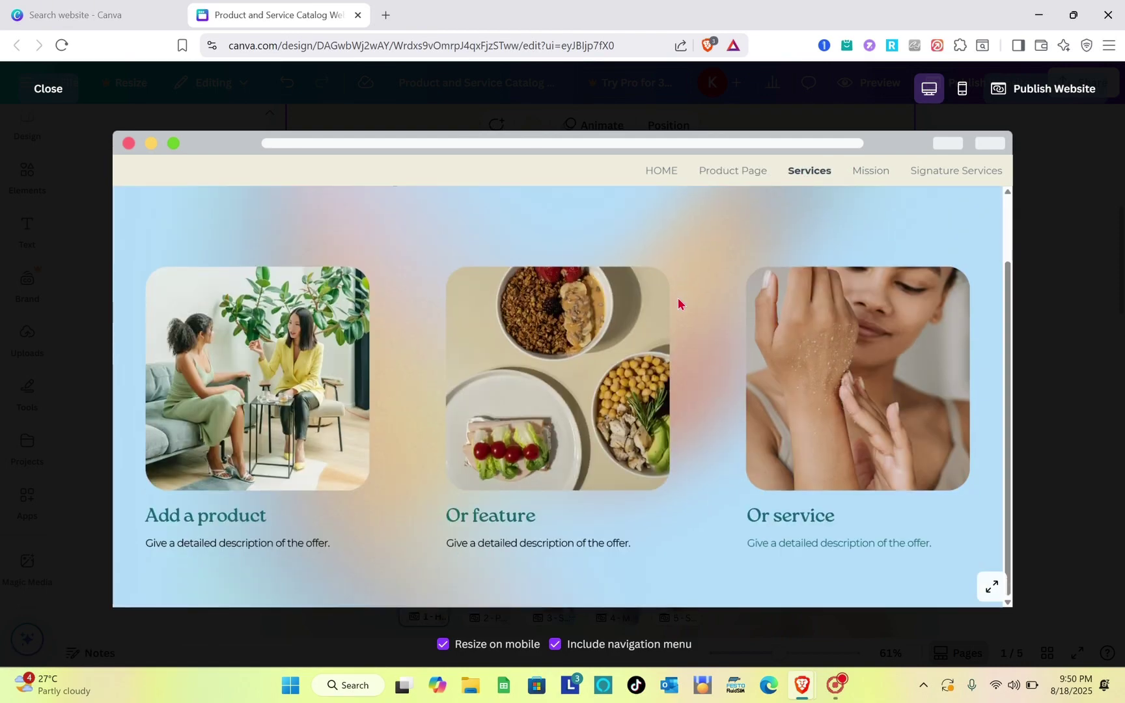
click(867, 174)
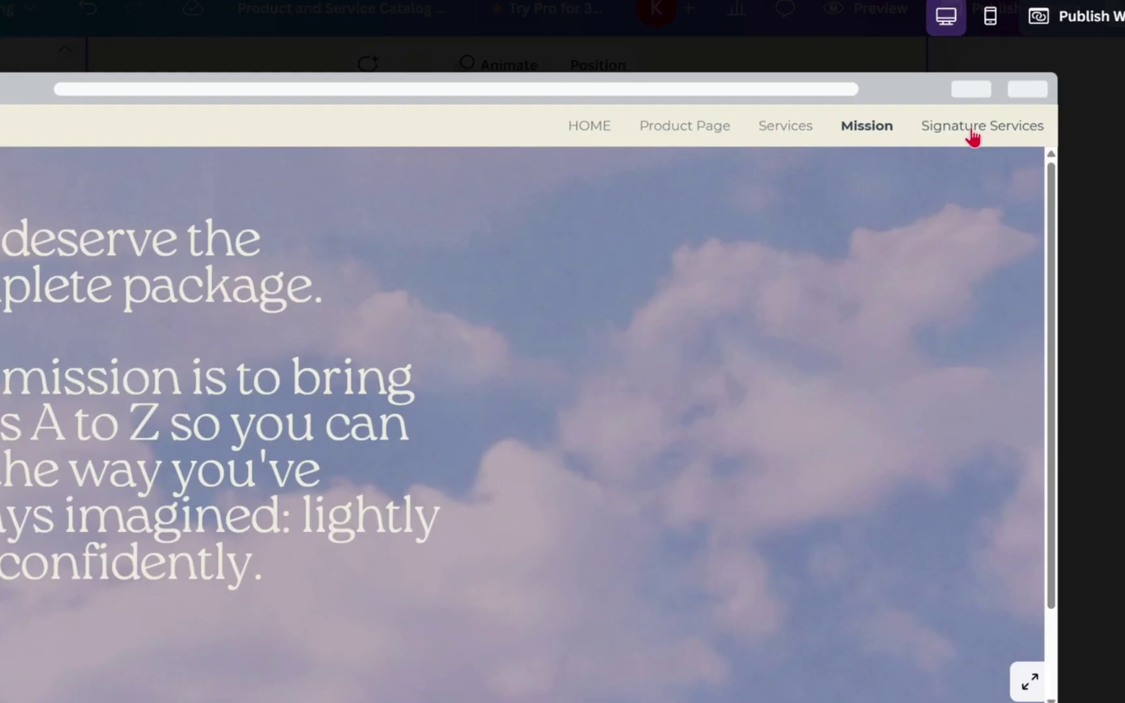
click(955, 173)
click(591, 125)
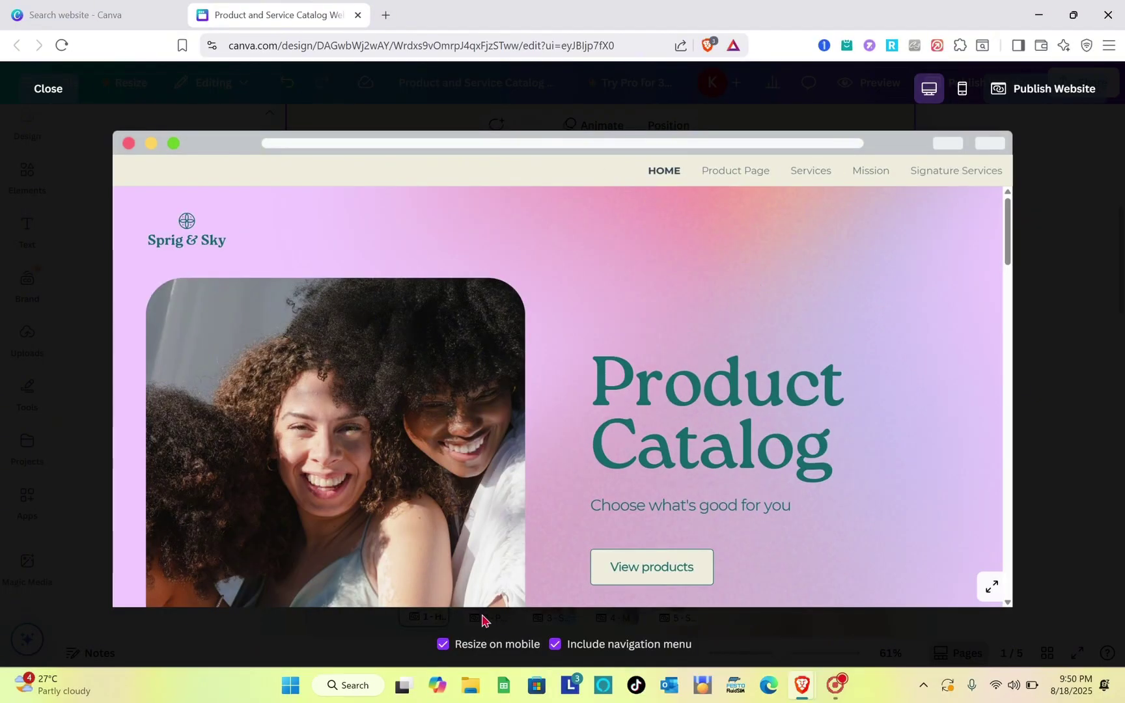
- Toggle the Include navigation menu option off and back on in the preview
click(554, 646)
click(556, 645)
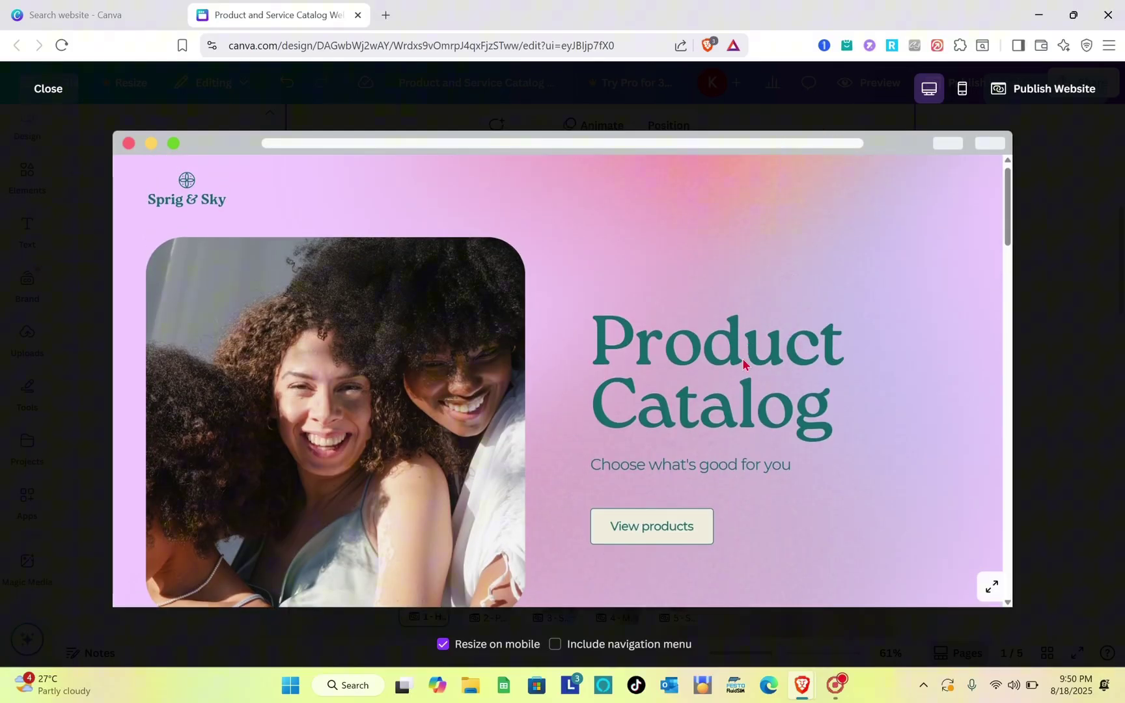
scroll(743, 363, down, 5)
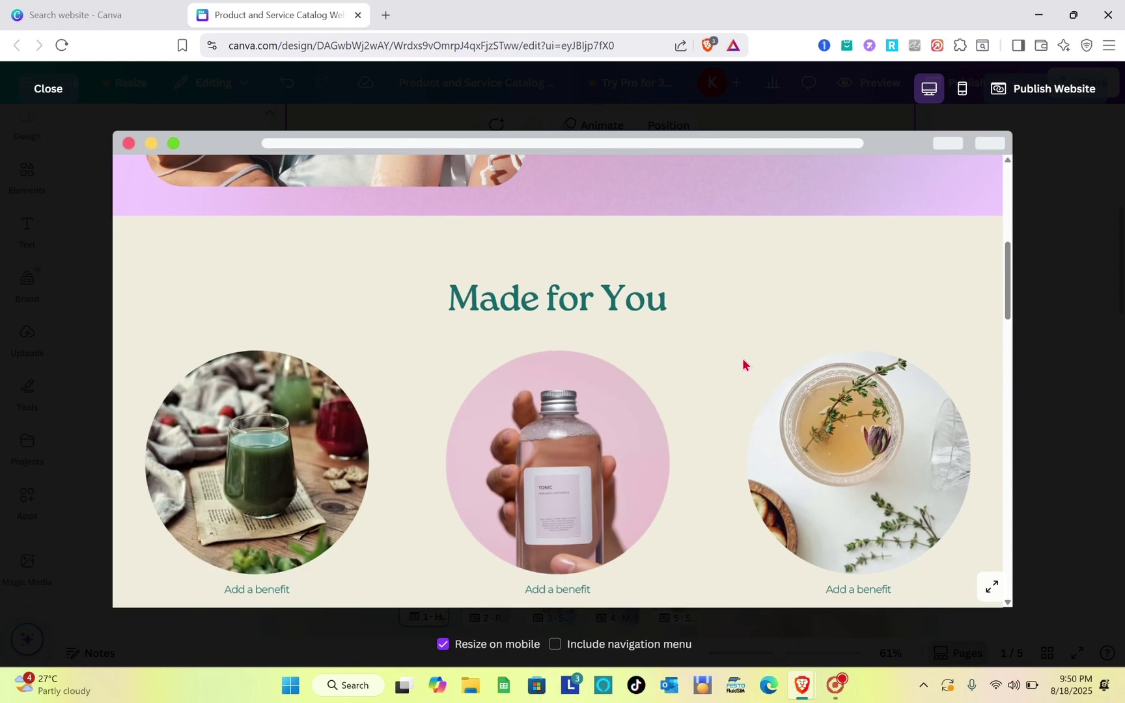
scroll(743, 363, down, 5)
scroll(743, 363, down, 3)
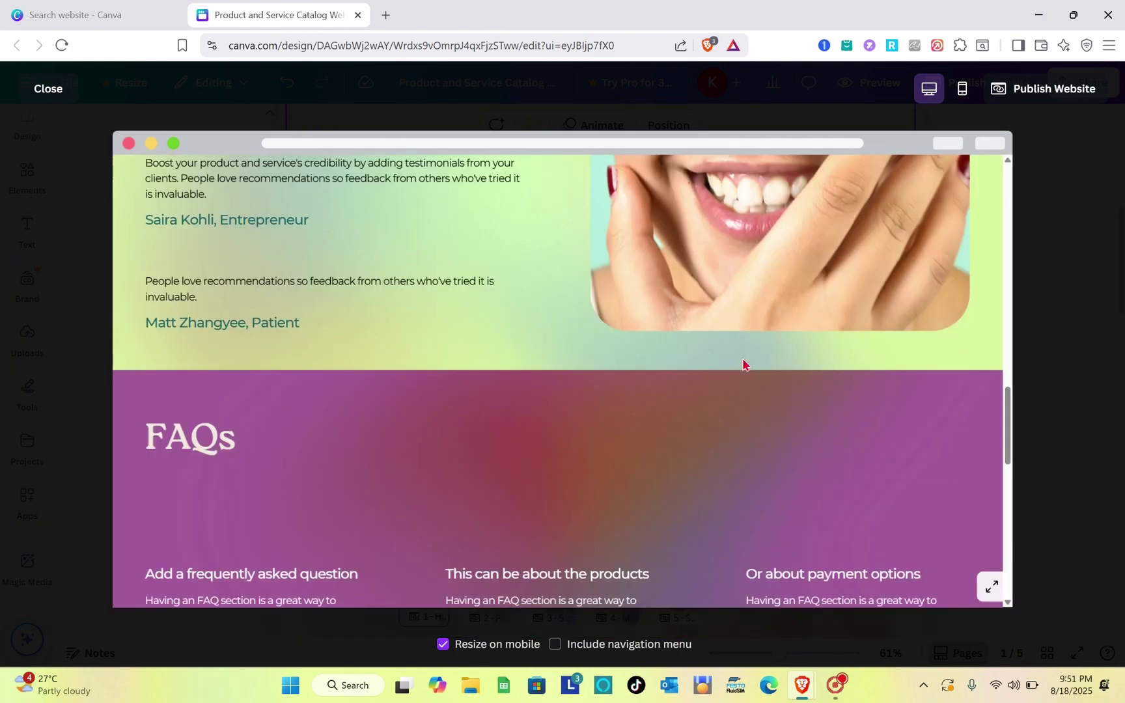
scroll(661, 468, up, 15)
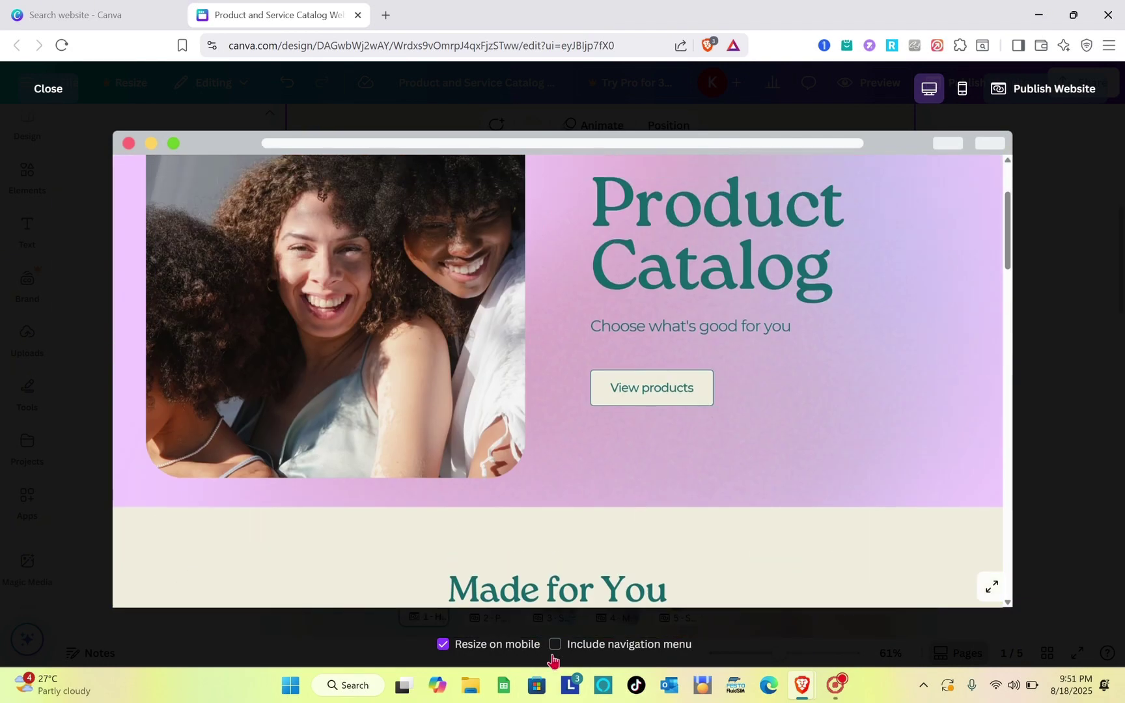
click(555, 645)
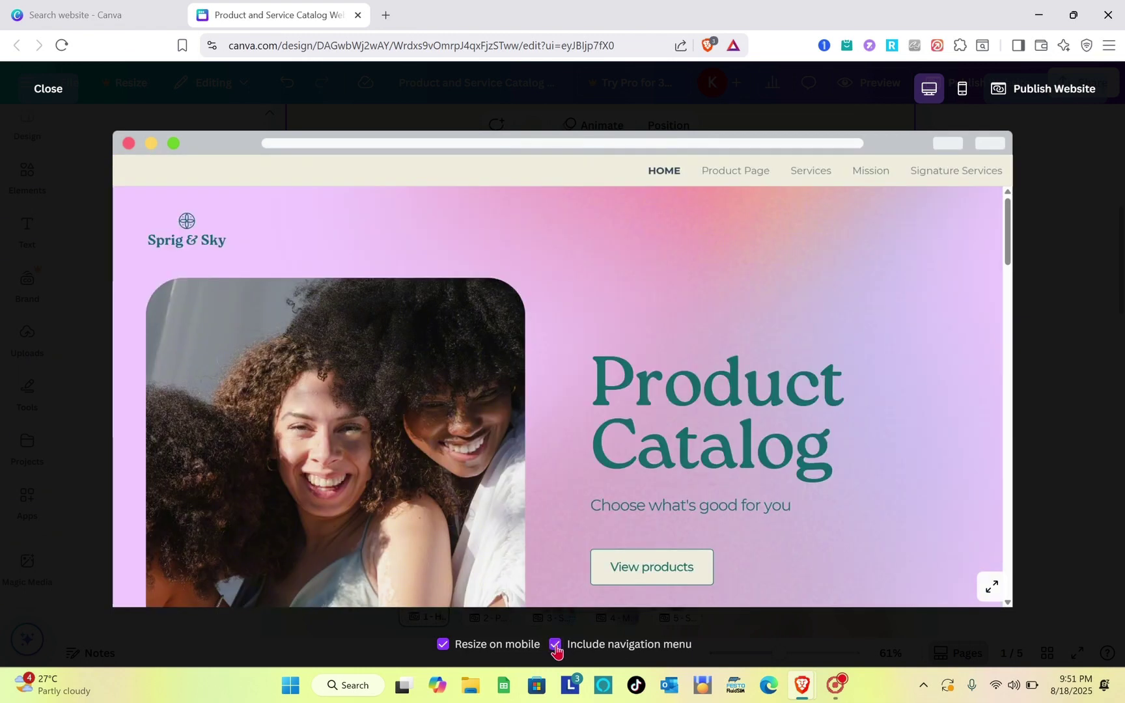
- Check the mobile preview's hamburger menu, then start publishing the website
click(960, 99)
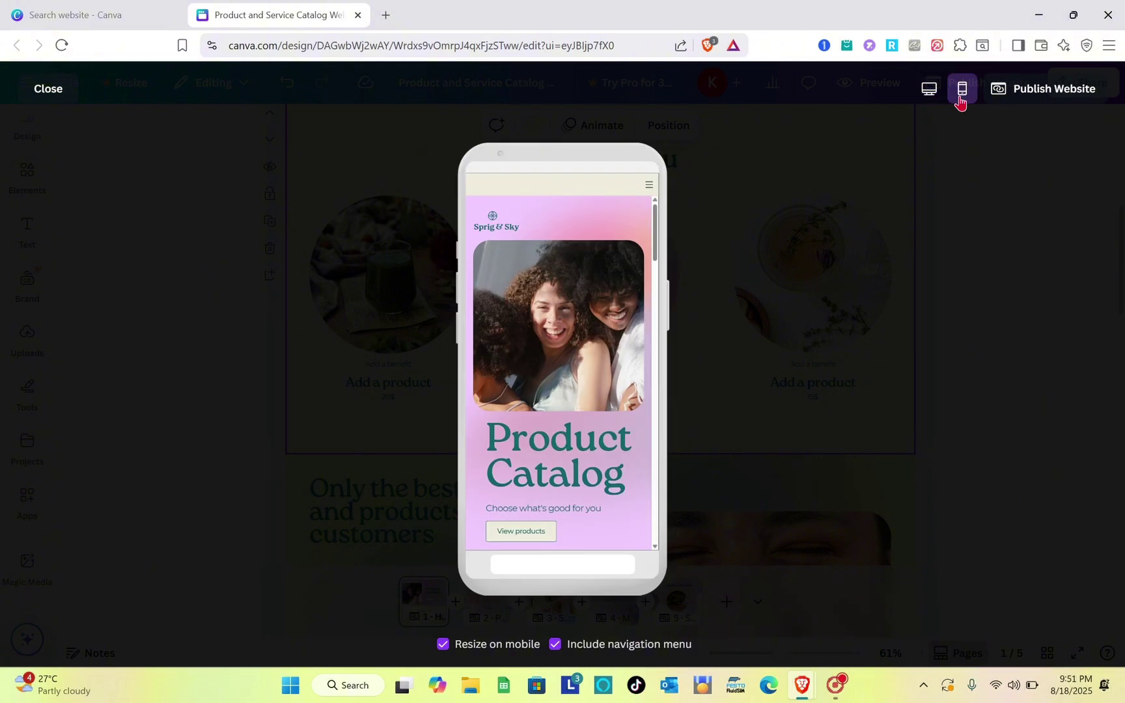
click(649, 187)
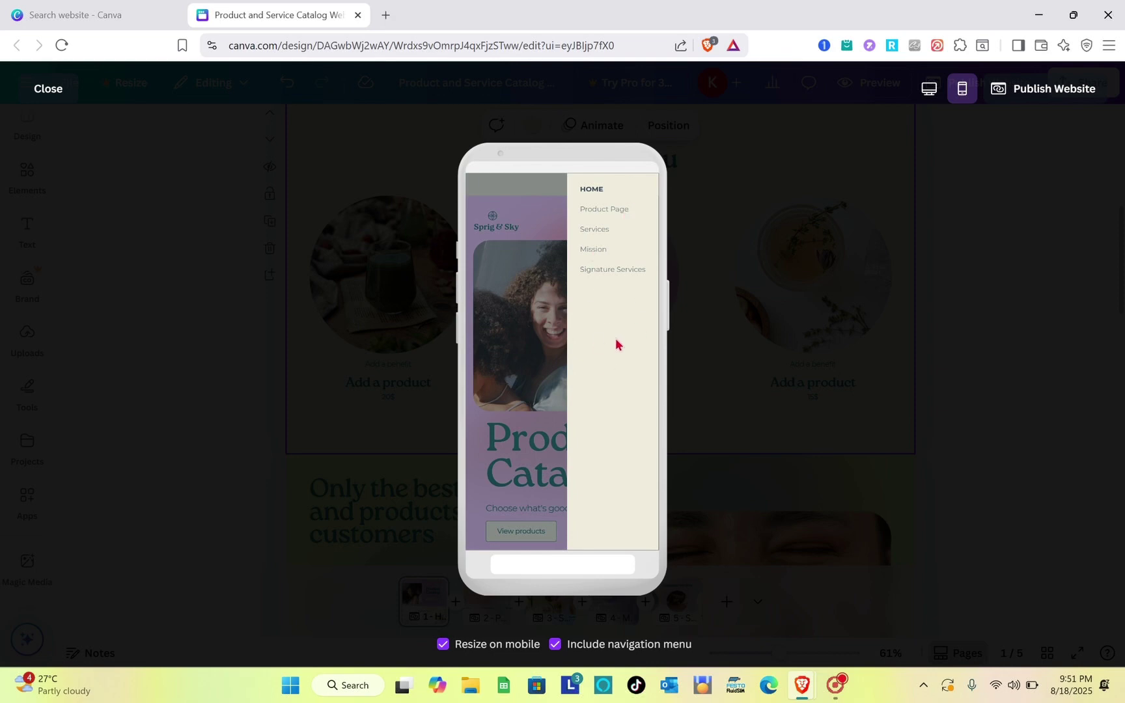
click(1054, 100)
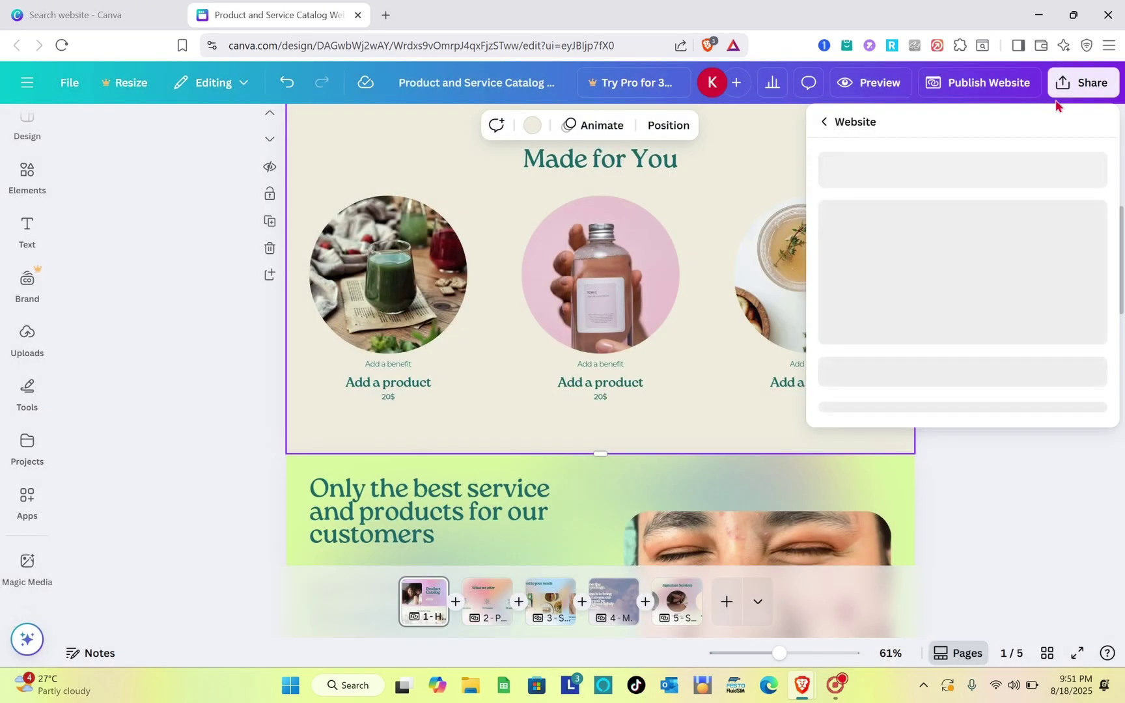